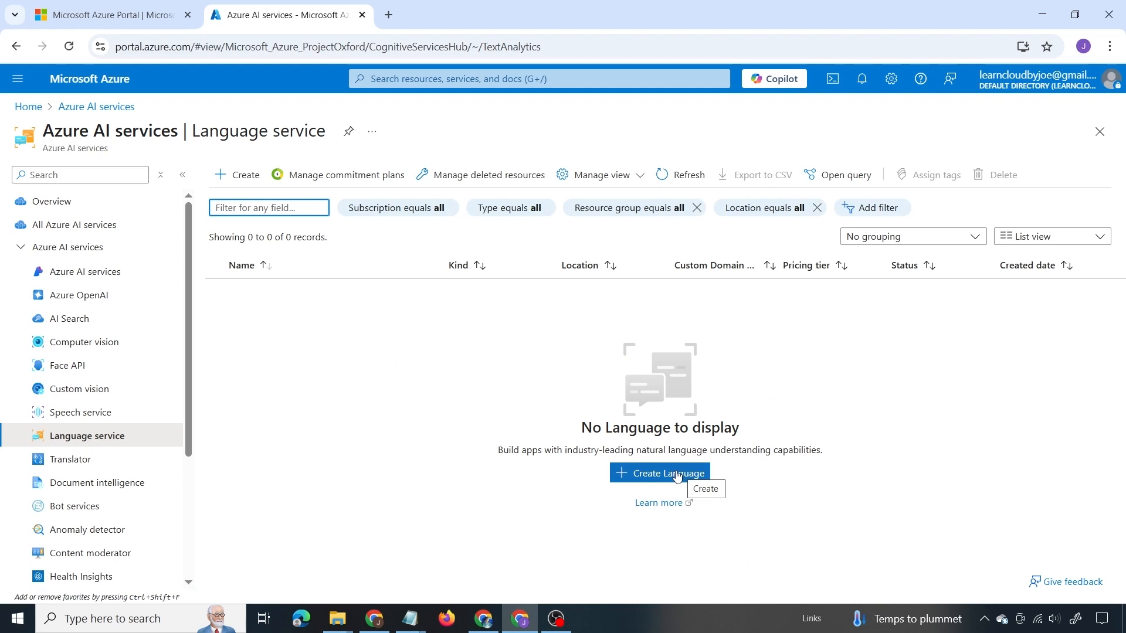
Step: Start creating a Language resource with only the default features, without any custom features
click(678, 475)
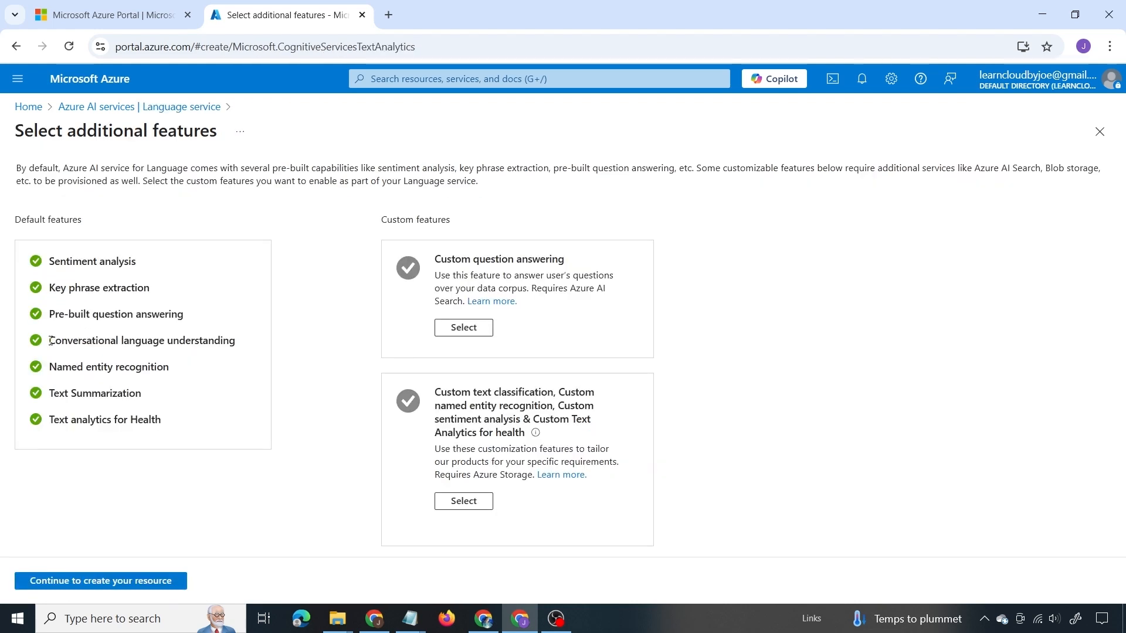
drag(50, 340, 265, 339)
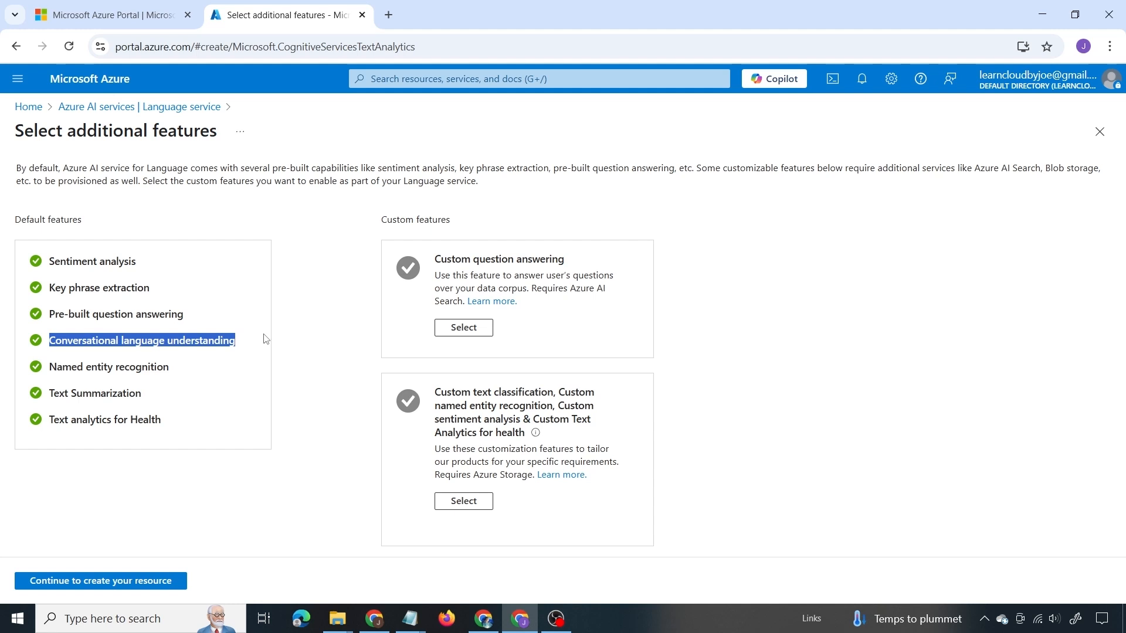
click(195, 343)
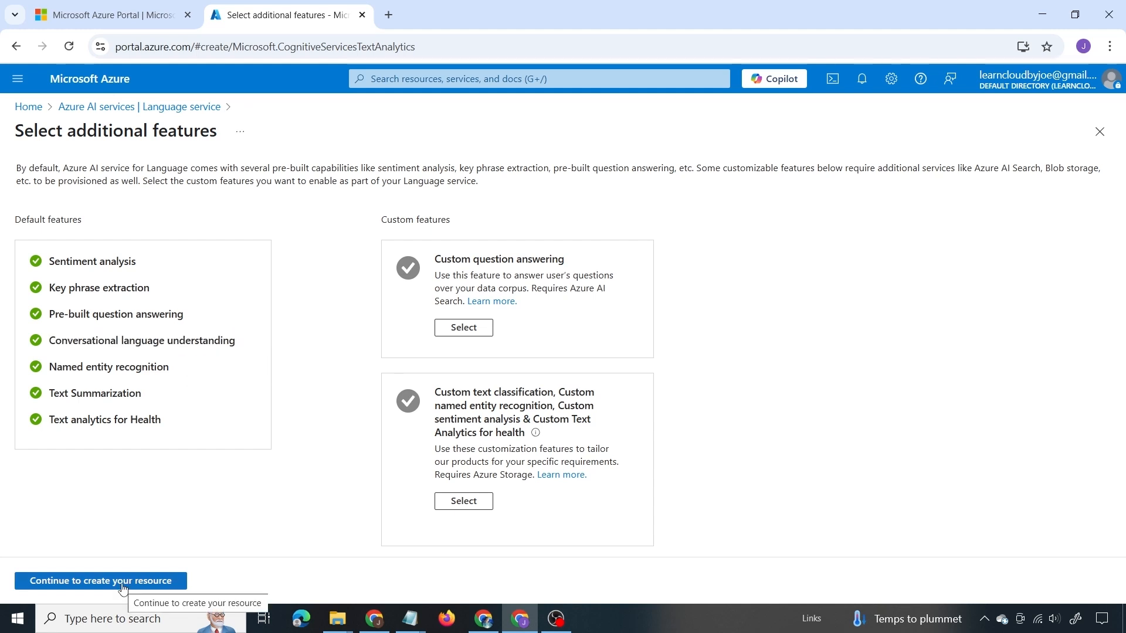
click(123, 581)
Step: Assign the resource to resource group TestDemo2, name it cluDemo4357 and choose pricing tier S (1K Calls per minute)
click(364, 358)
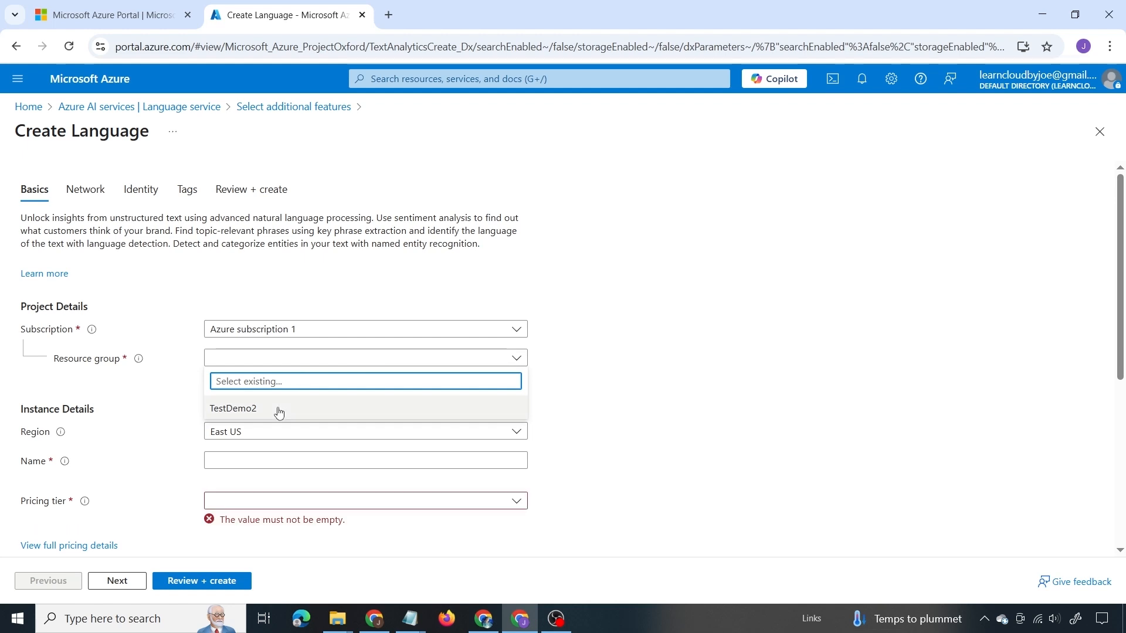
click(279, 413)
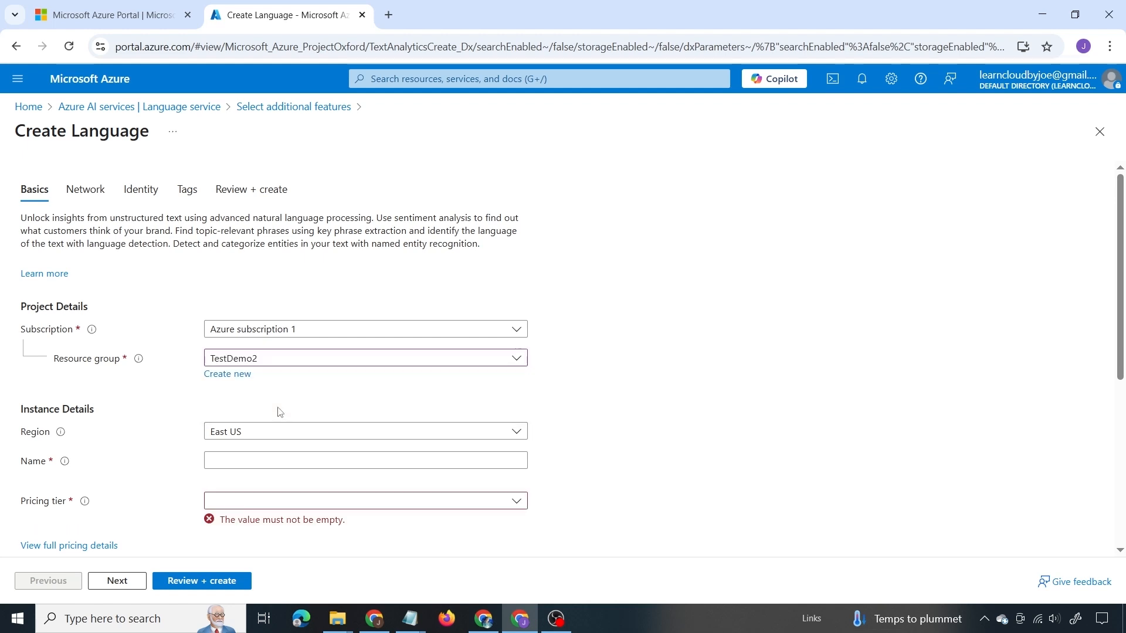
click(248, 462)
text(cluDemo4357)
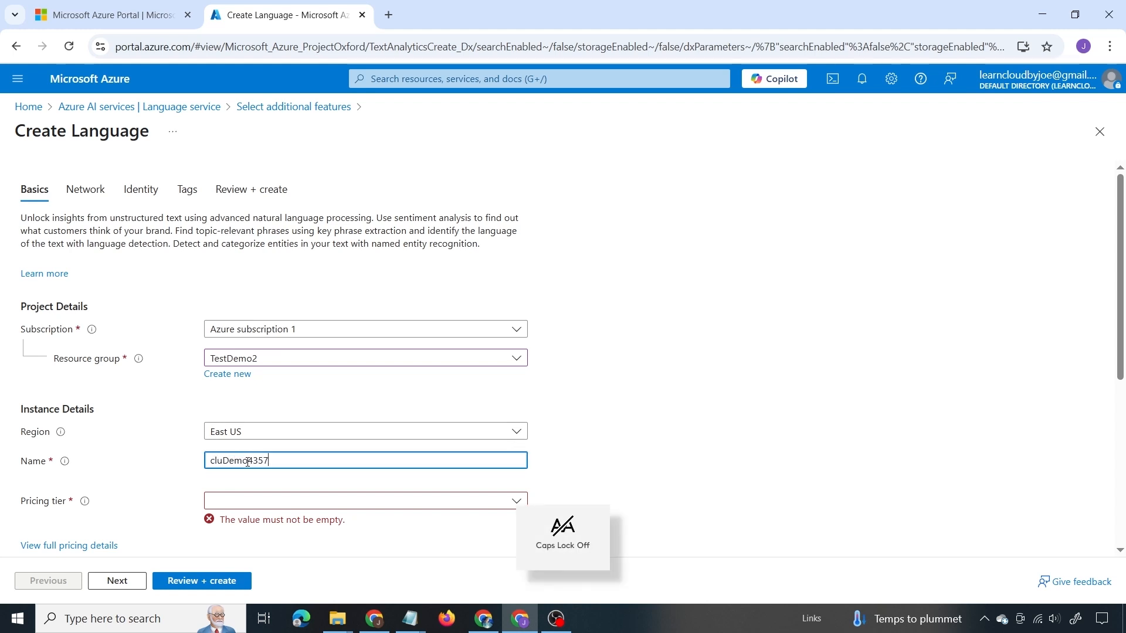
click(251, 501)
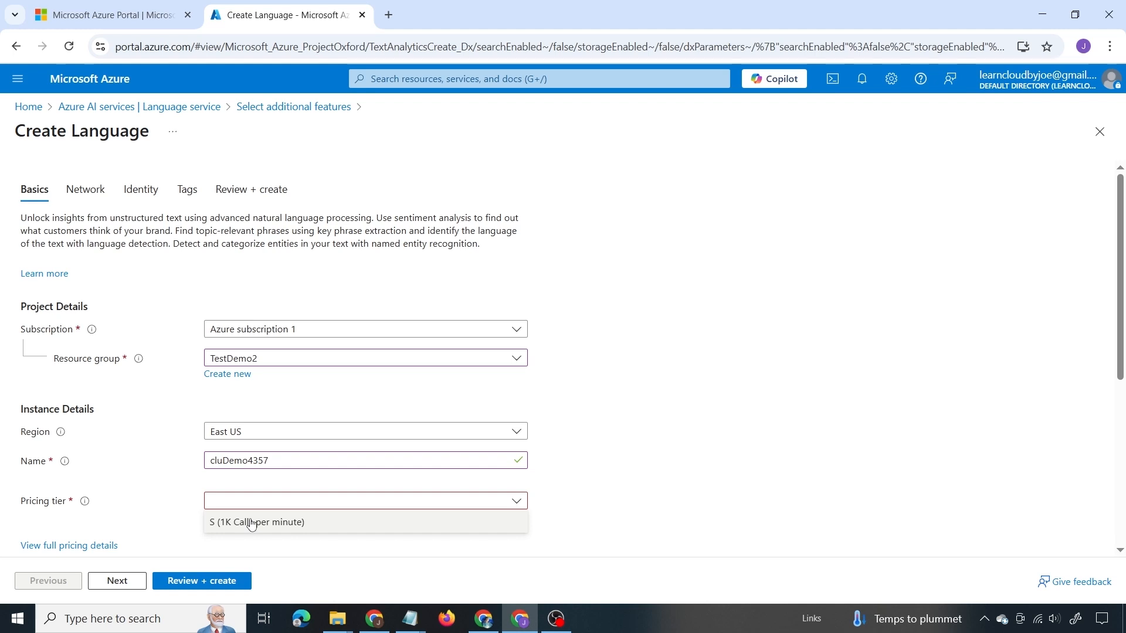
click(251, 523)
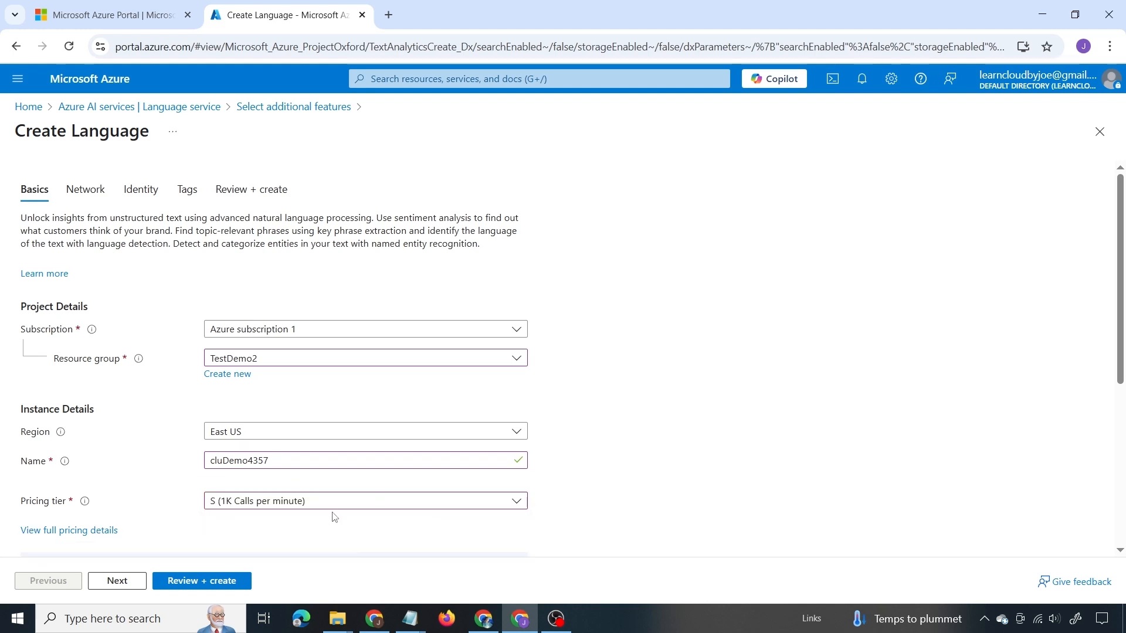
Step: Acknowledge the Responsible AI Notice terms and submit the Language resource for creation
scroll(343, 504, down, 2)
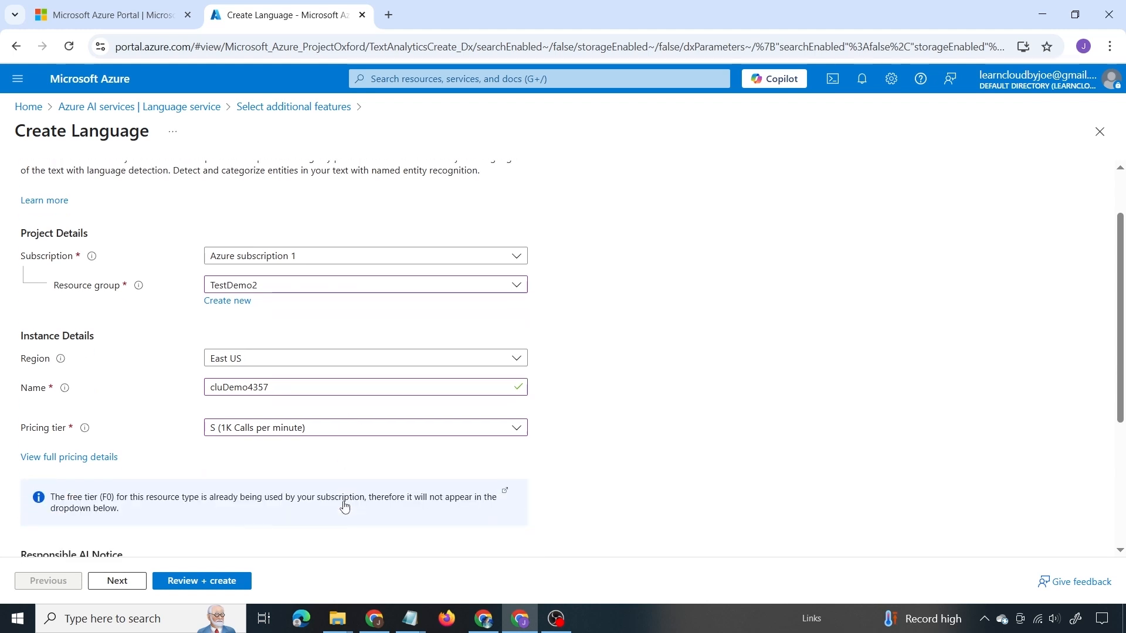
scroll(344, 507, down, 4)
click(210, 483)
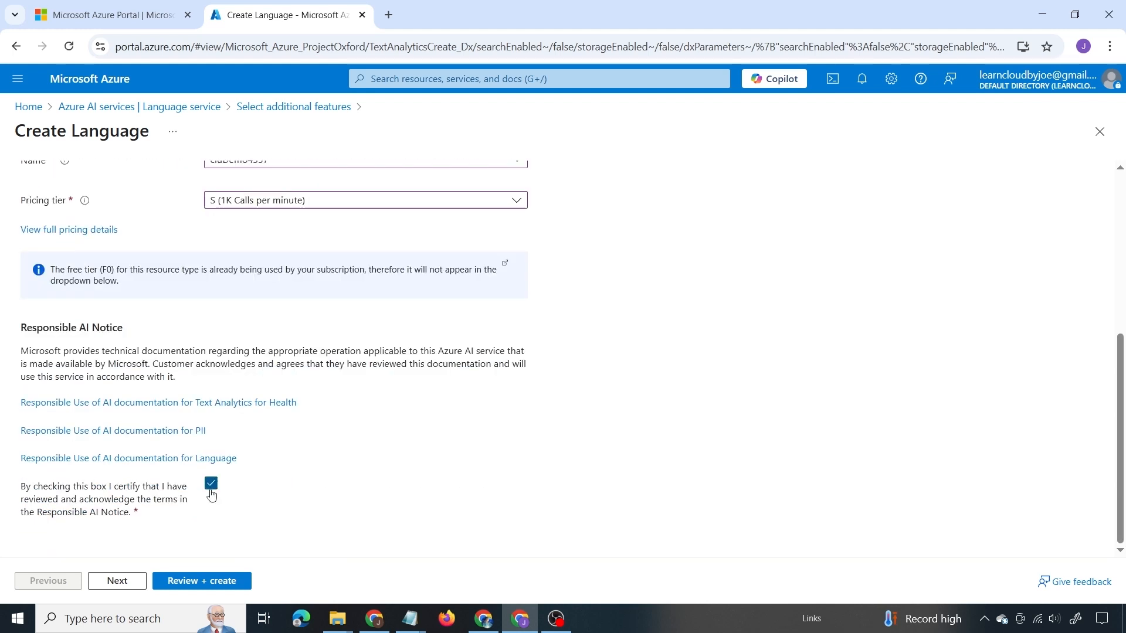
click(196, 582)
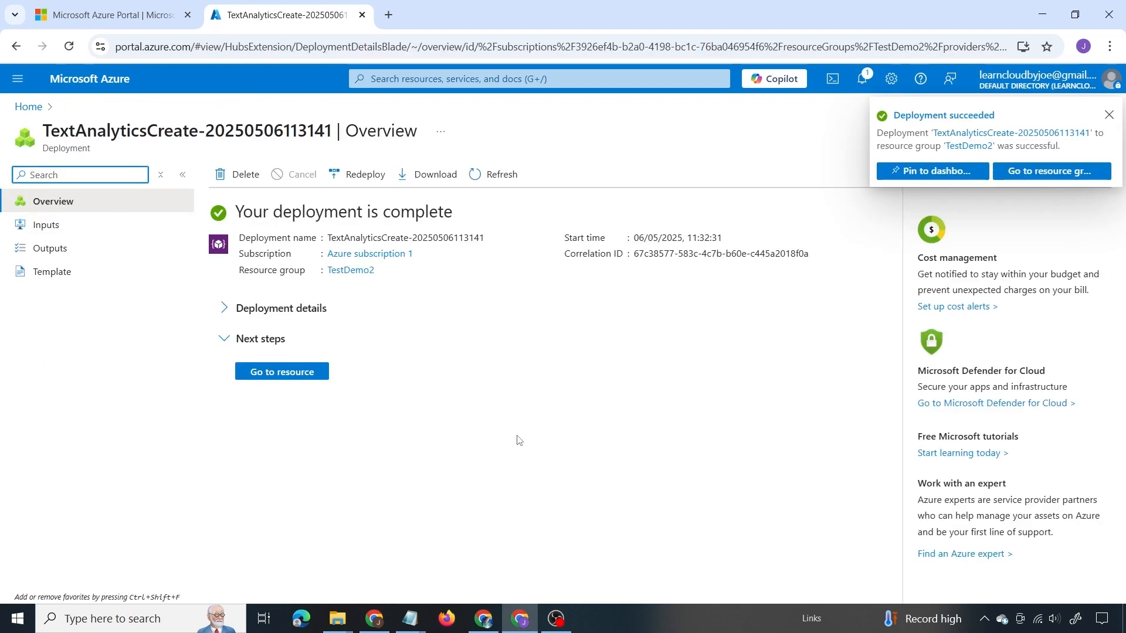
Step: Go to the deployed cluDemo4357 resource and open Language Studio from its overview in a new browser tab
click(274, 371)
click(272, 364)
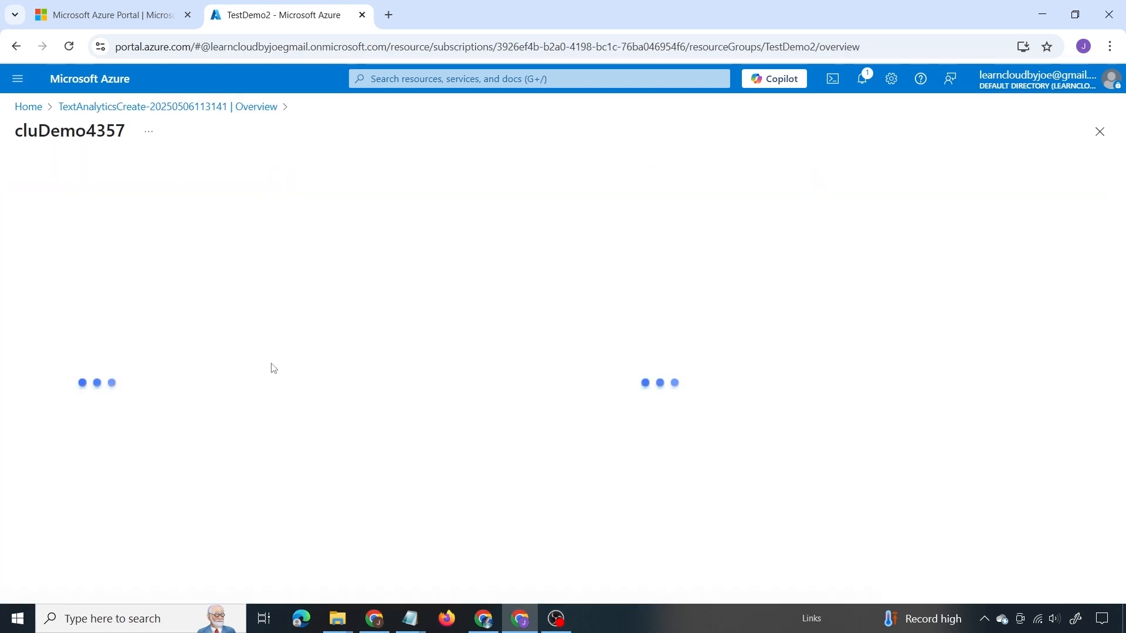
scroll(557, 314, down, 3)
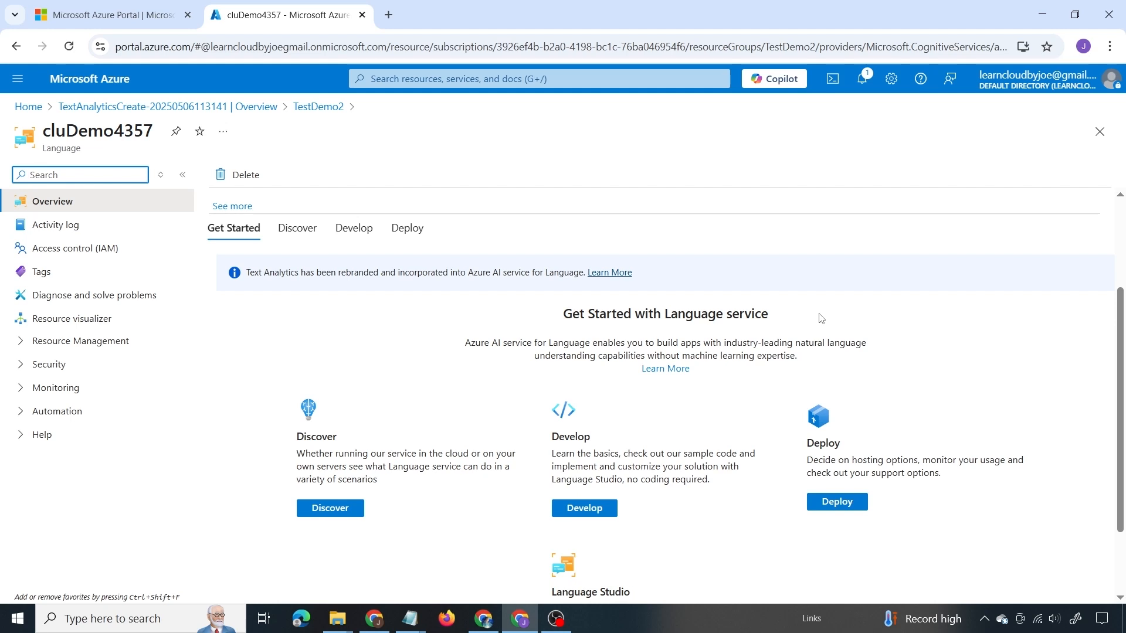
scroll(821, 318, down, 2)
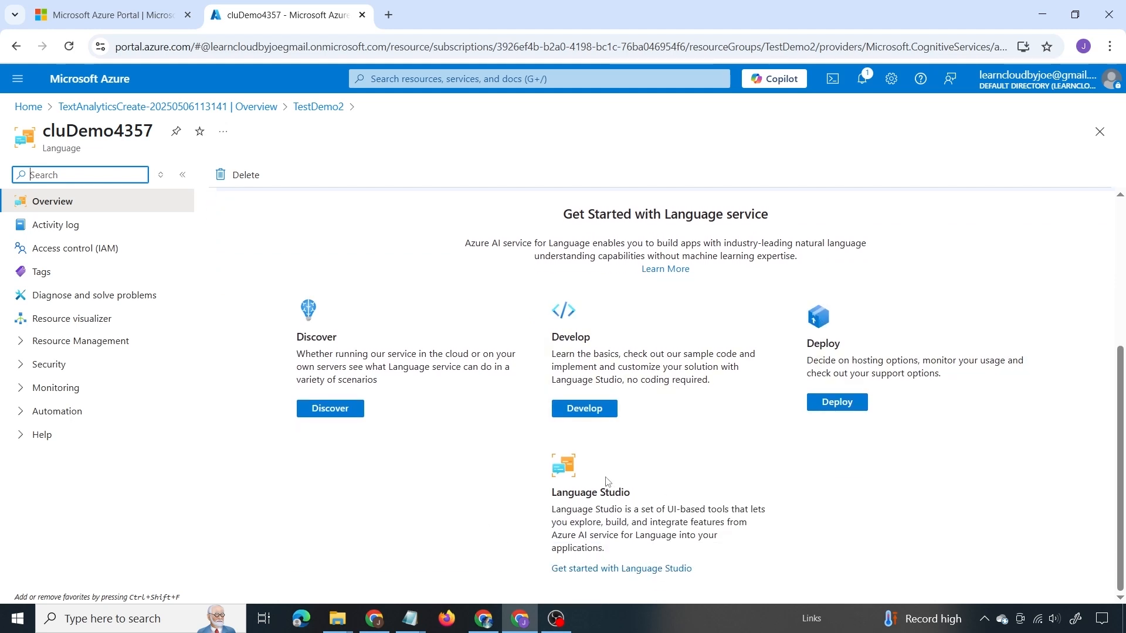
right_click(579, 577)
click(610, 403)
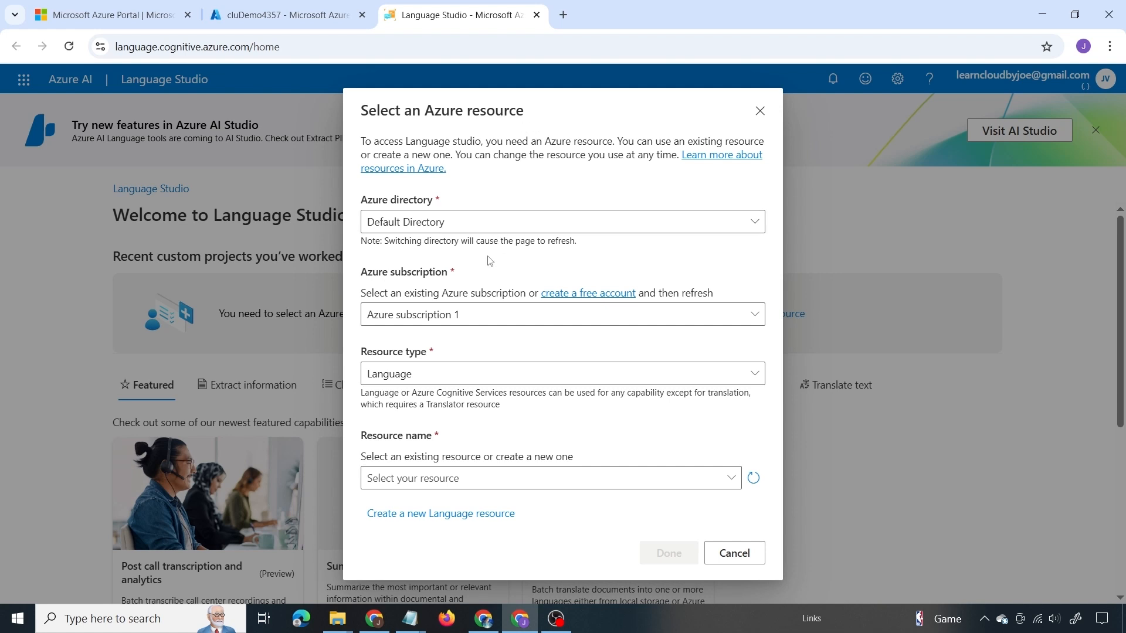
Step: Select cluDemo4357 as the Azure resource for Language Studio and confirm the choice
click(485, 479)
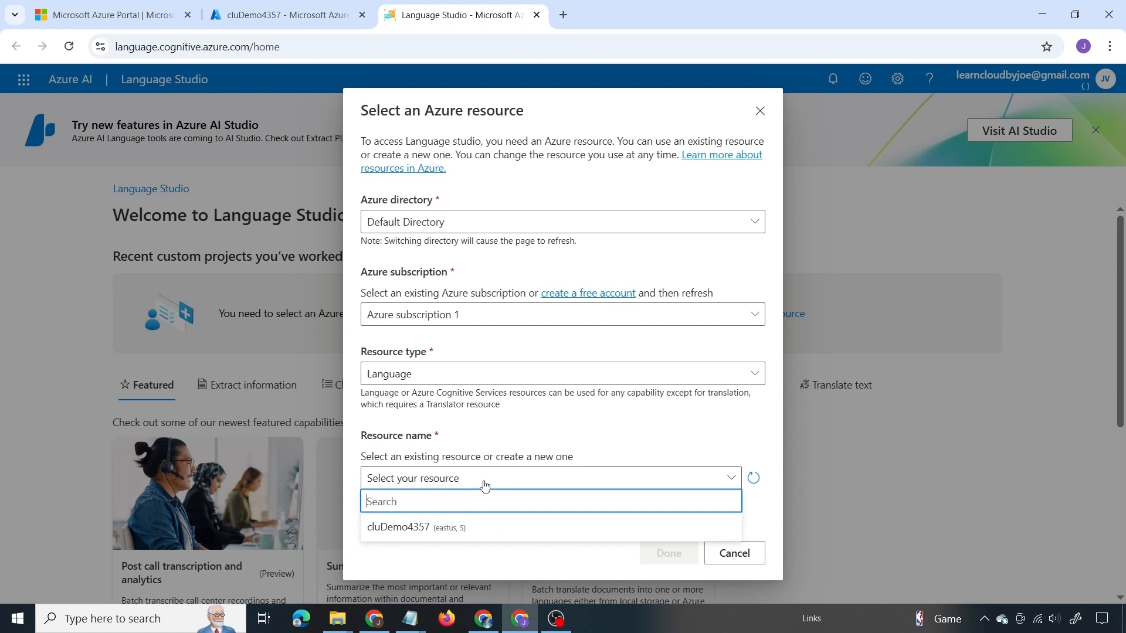
click(451, 528)
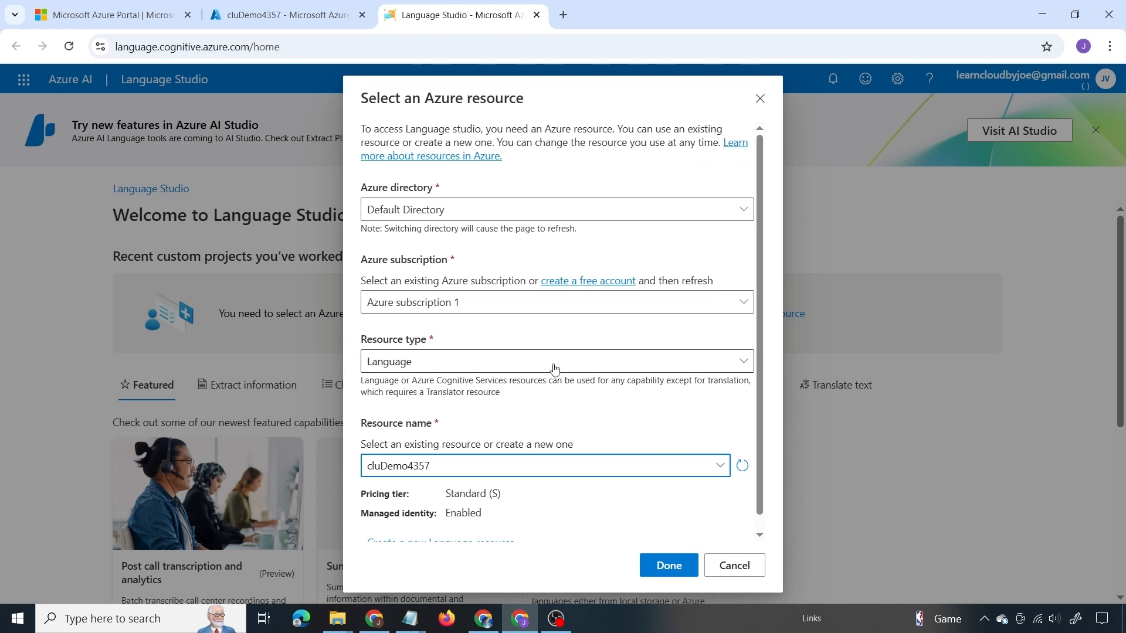
scroll(469, 534, down, 1)
click(660, 572)
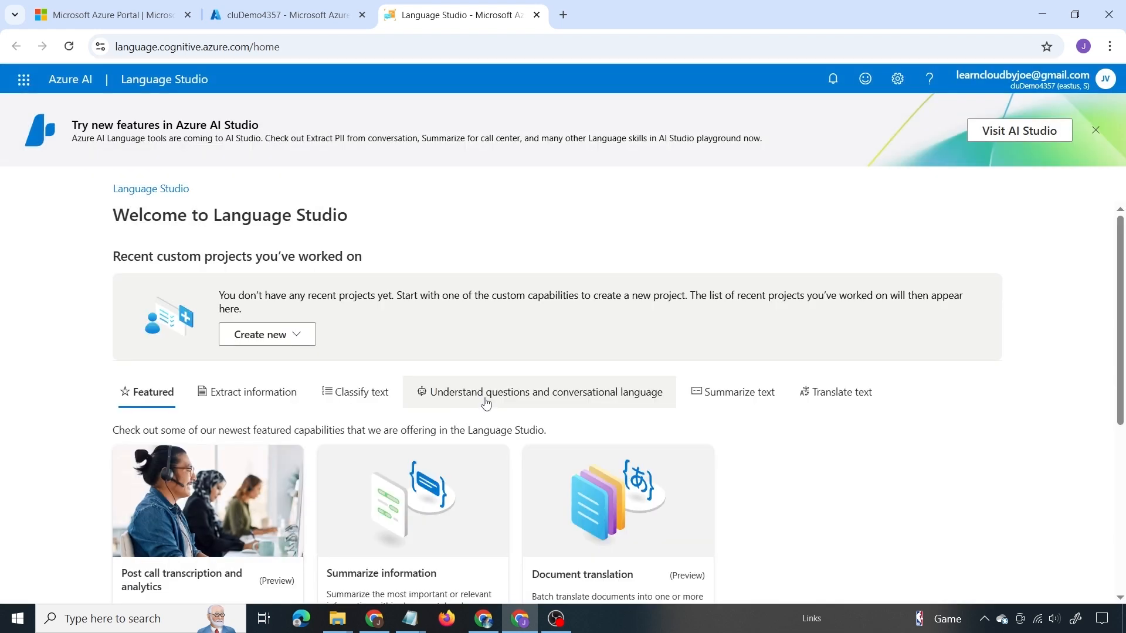
Step: Open Conversational language understanding among the question and conversational language capabilities and start a new project
click(486, 401)
scroll(486, 402, down, 4)
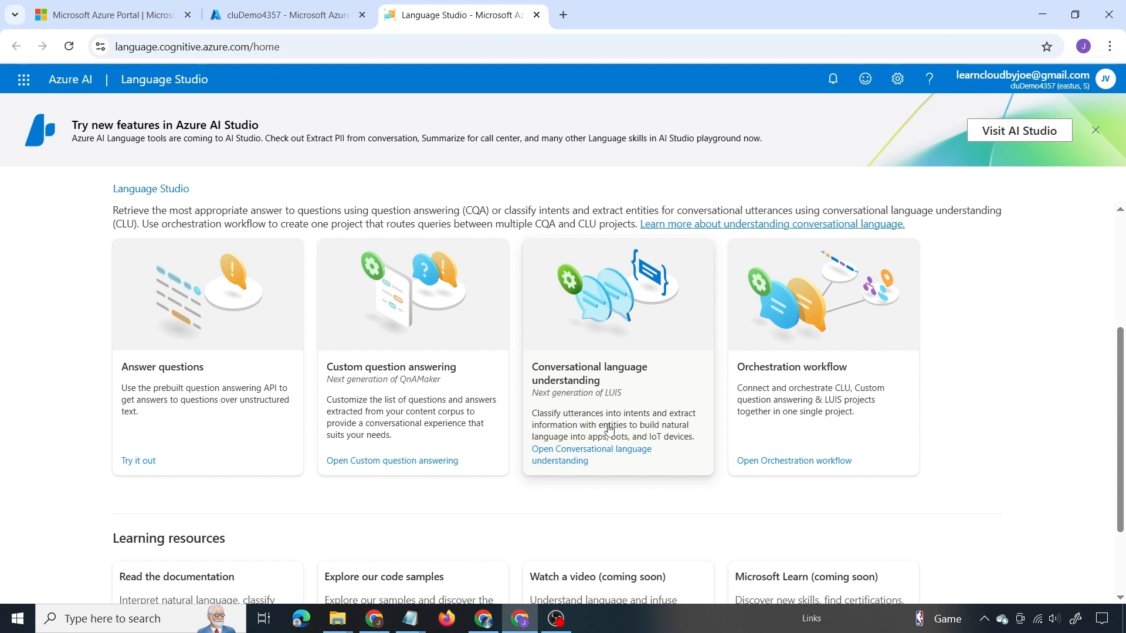
click(585, 384)
click(90, 270)
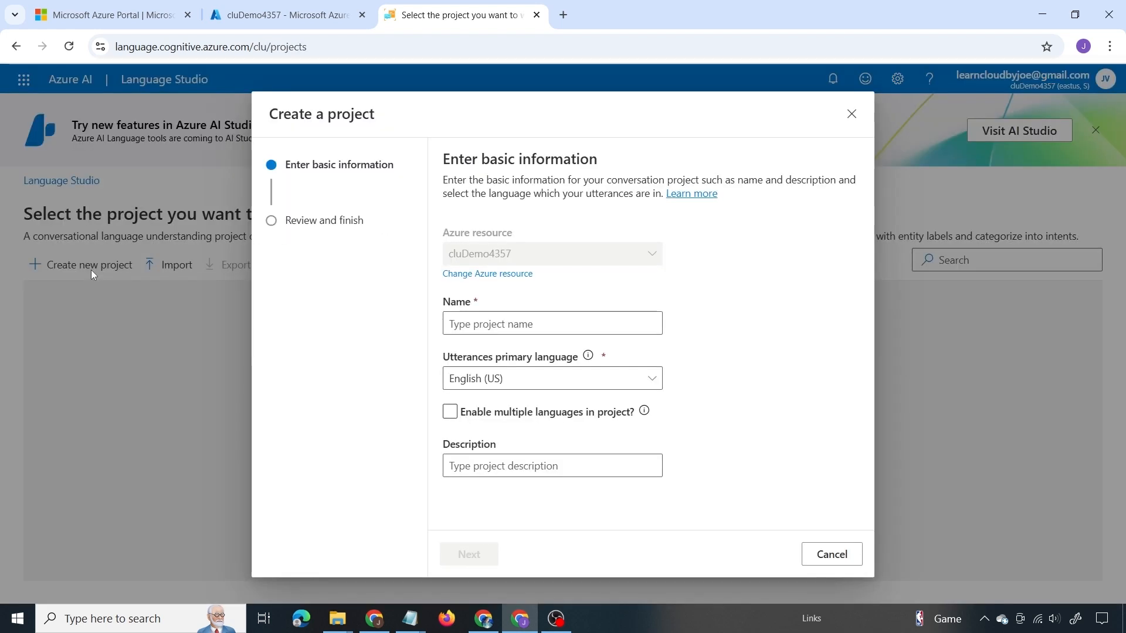
Step: Switch to the browser window with the language understanding exercise and look back through the earlier instructions
key(alt+Tab)
scroll(514, 332, up, 10)
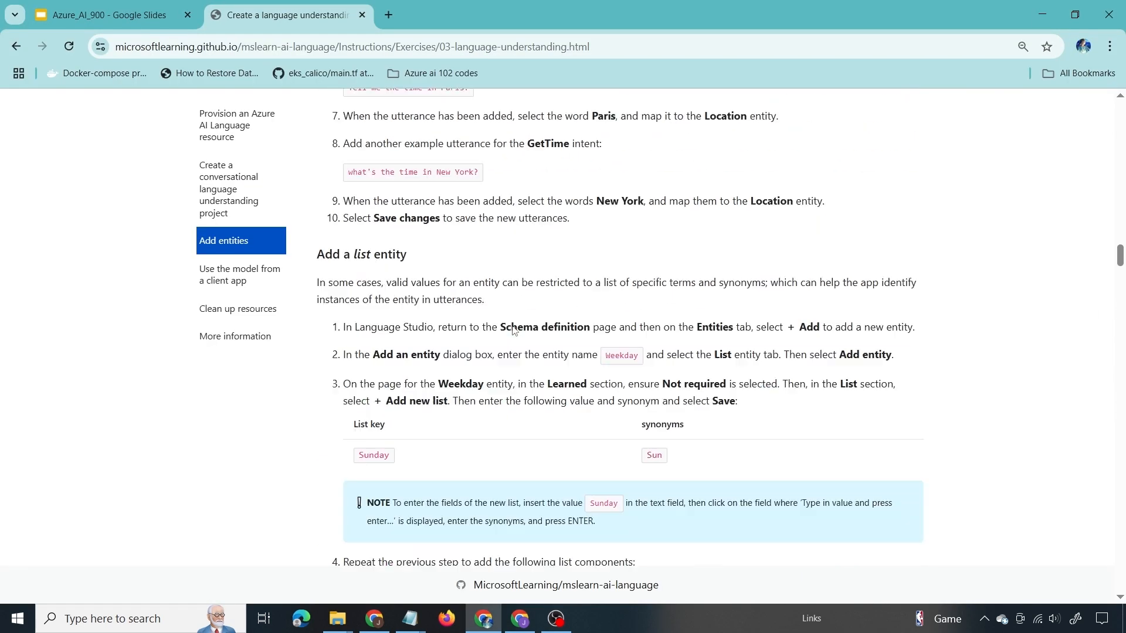
scroll(514, 332, up, 15)
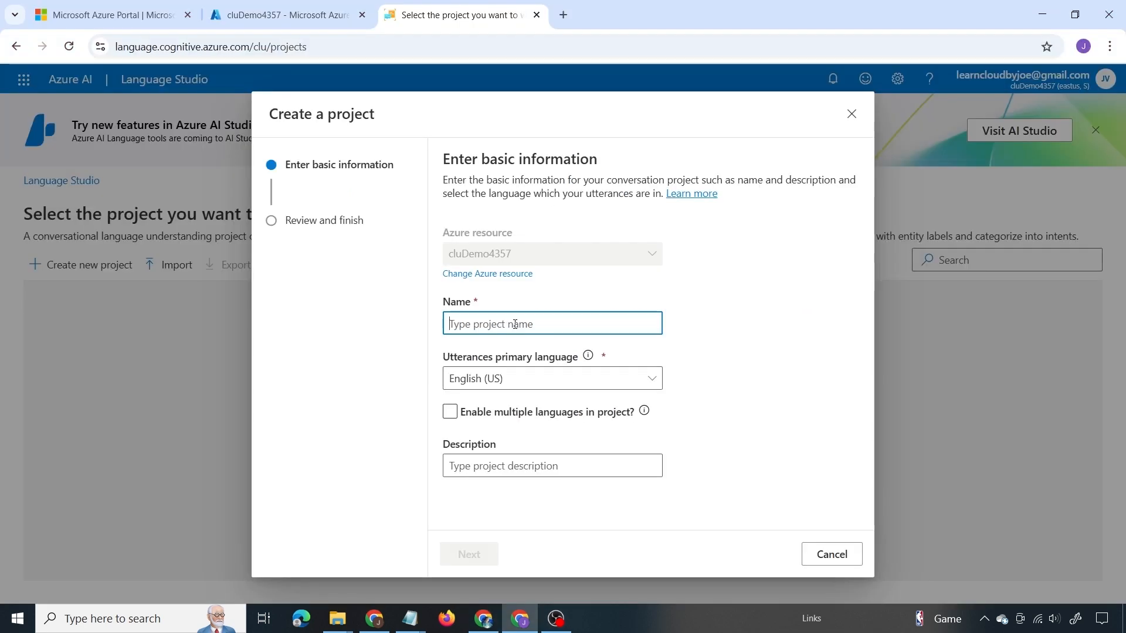
Step: Create the project with the name Clock and the description "Get Time and date", and open it
text(C)
key(Caps_Lock)
text(lock)
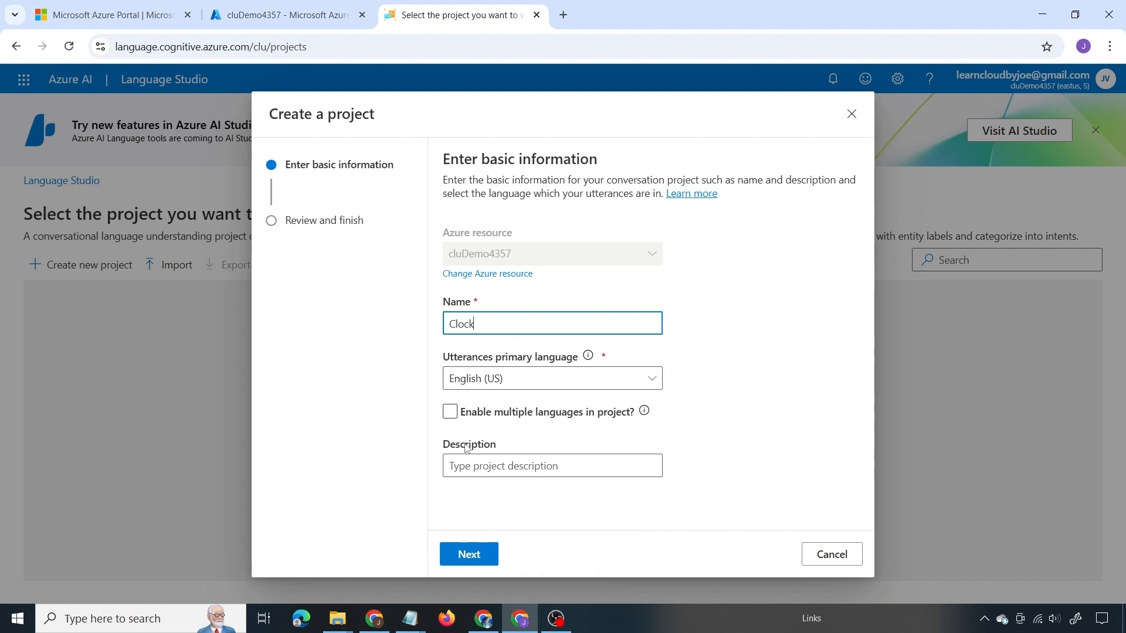
click(483, 468)
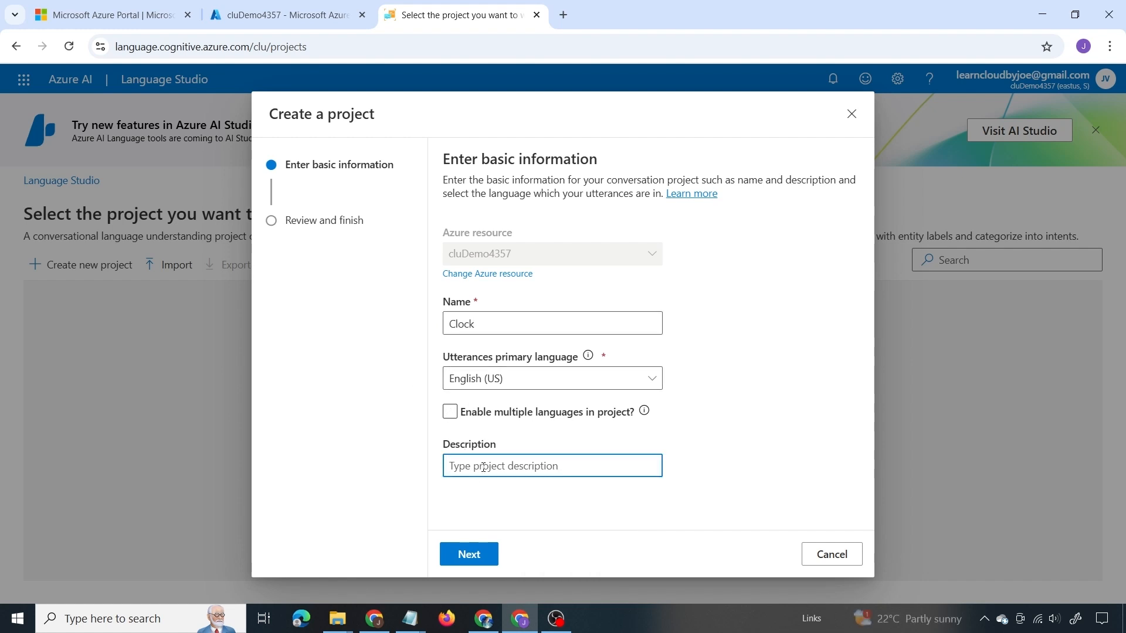
text(Get Time and date)
click(468, 555)
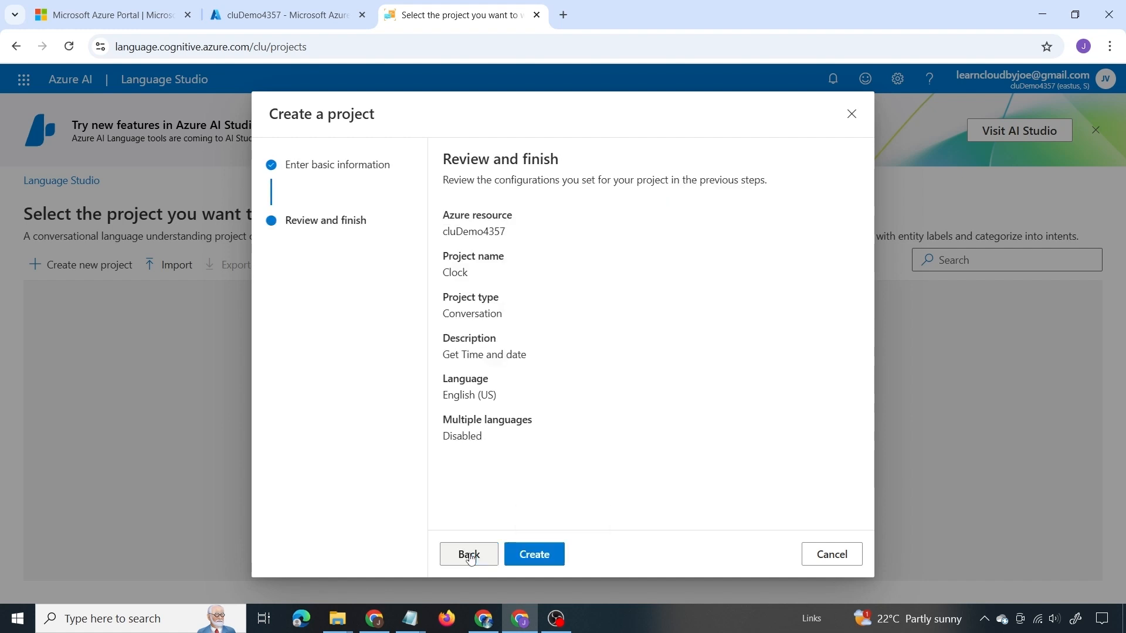
click(541, 556)
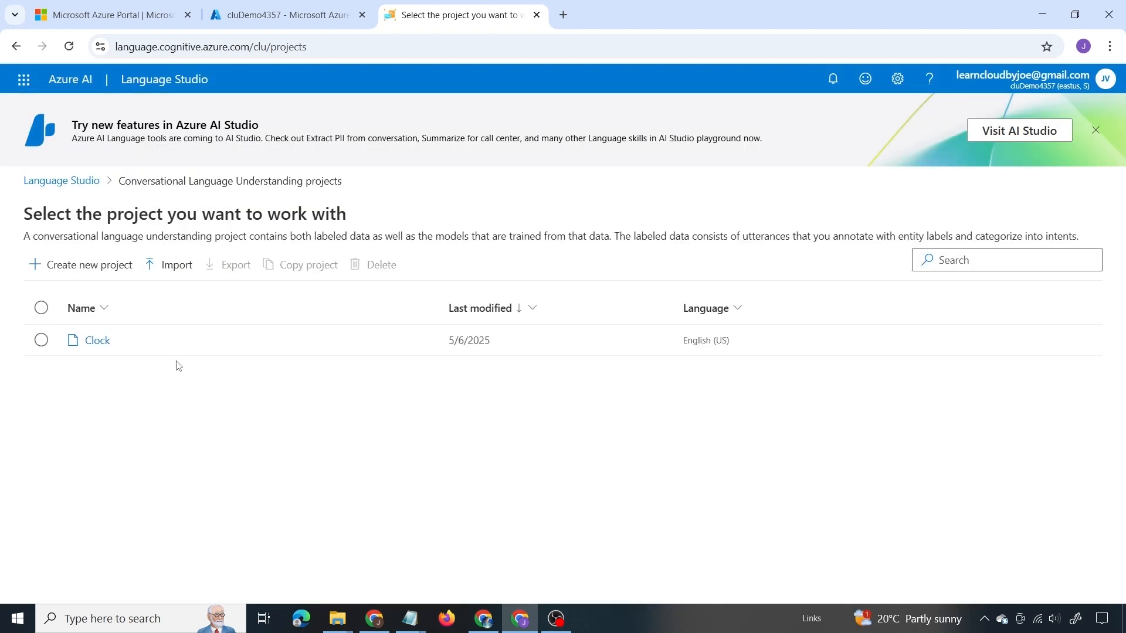
click(97, 345)
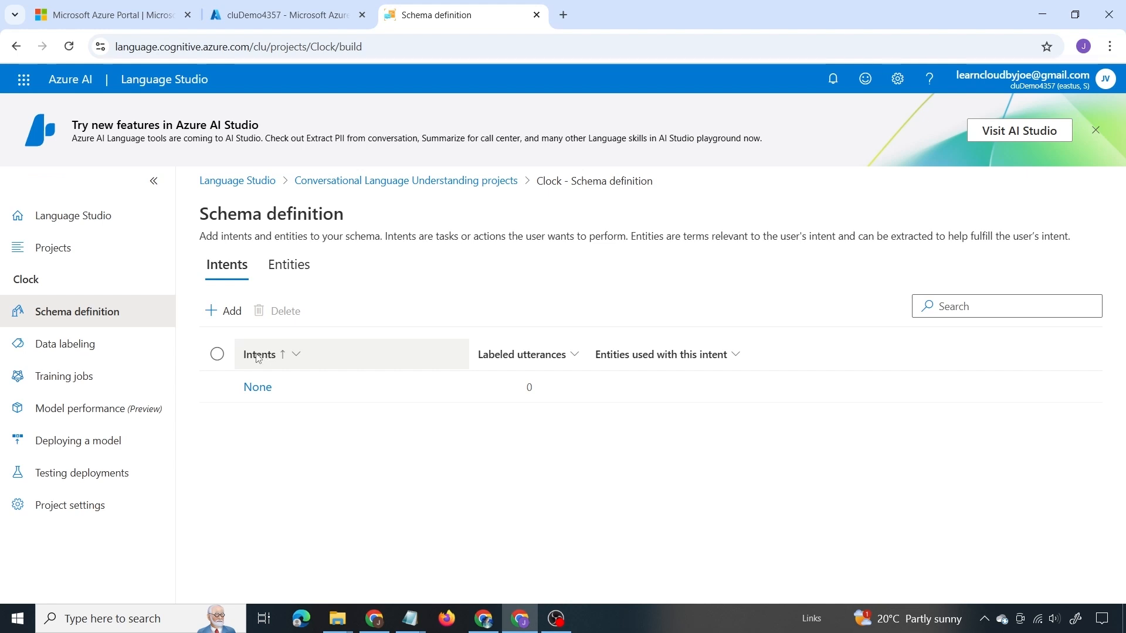
Step: Switch to the Notepad notes, review the intent names and copy GetTime
key(alt+Tab)
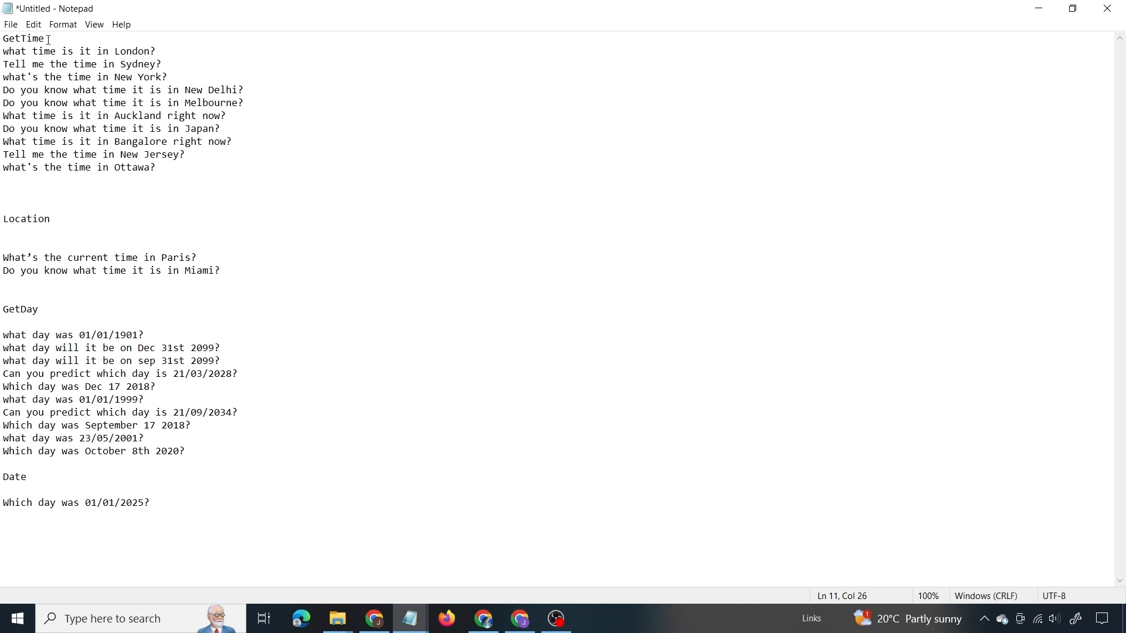
drag(49, 40, 3, 38)
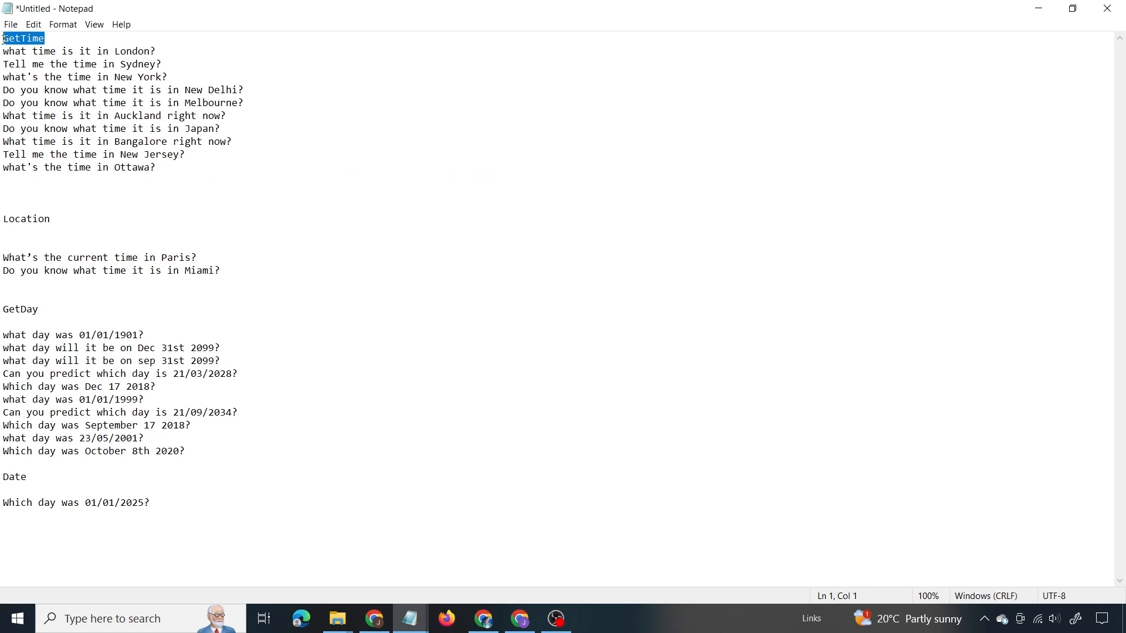
drag(40, 309, 2, 306)
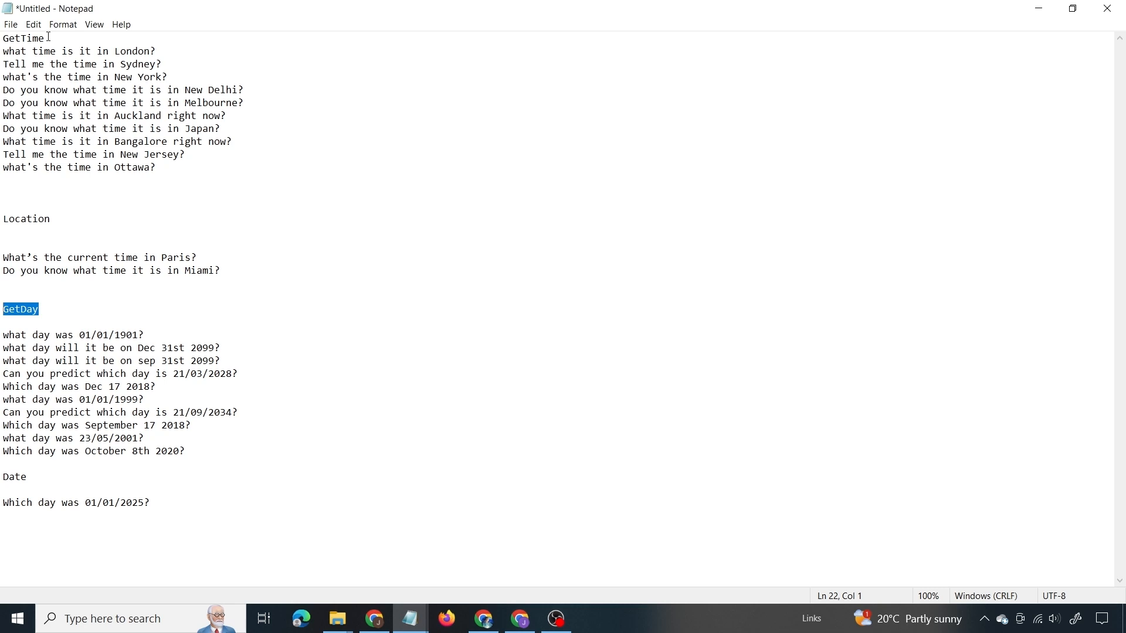
drag(49, 39, 1, 40)
key(ctrl+c)
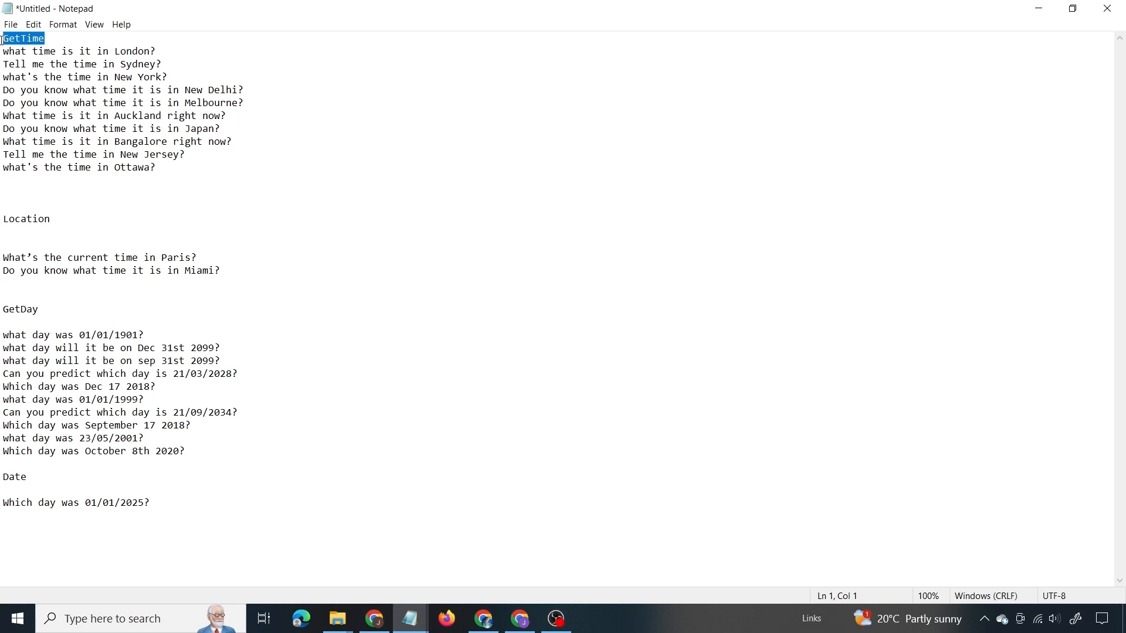
Step: Return to Language Studio and add an intent named GetTime to the Clock schema
key(alt+Tab)
click(223, 318)
click(449, 405)
key(ctrl+v)
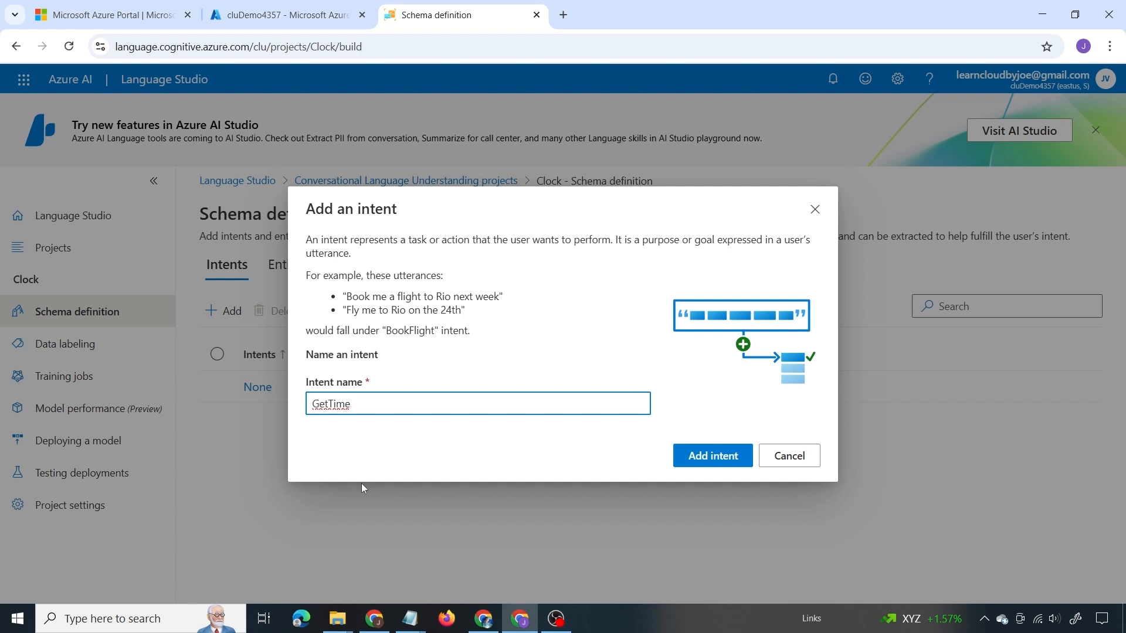
click(714, 459)
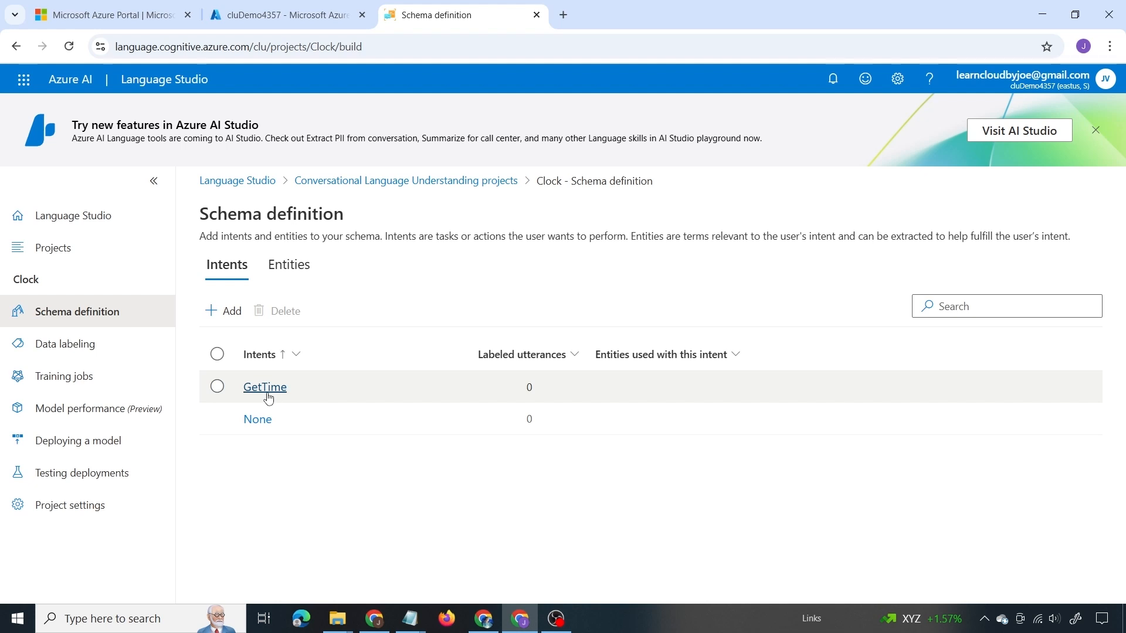
Step: Open the GetTime intent for labeling and add the utterance "what time is it in London?" under GetTime
click(262, 389)
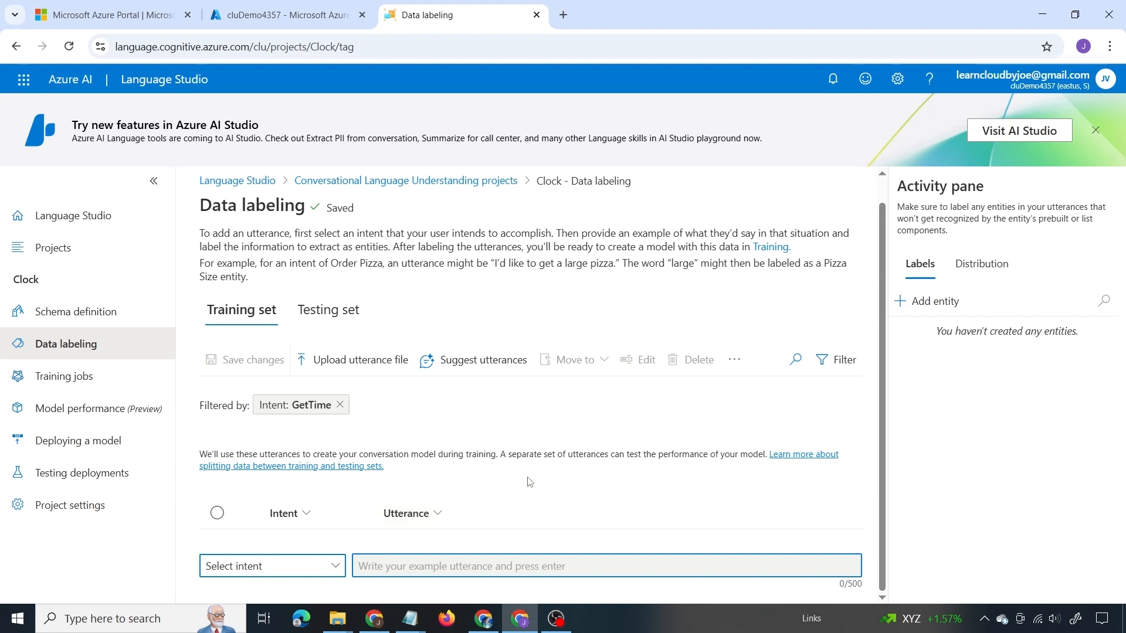
click(243, 567)
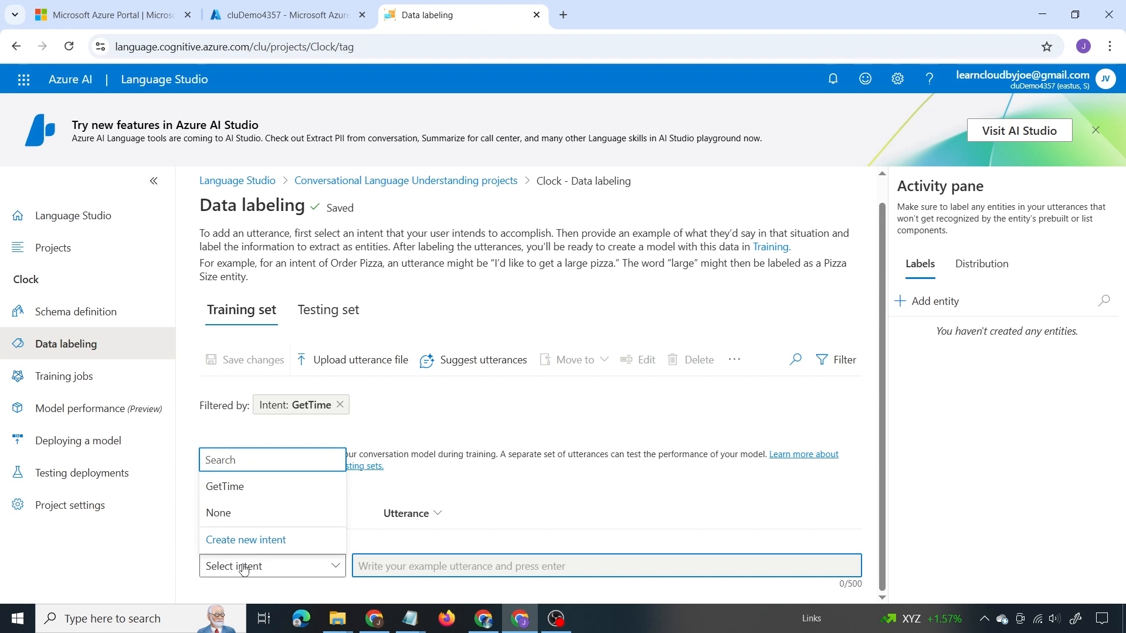
click(247, 487)
click(427, 566)
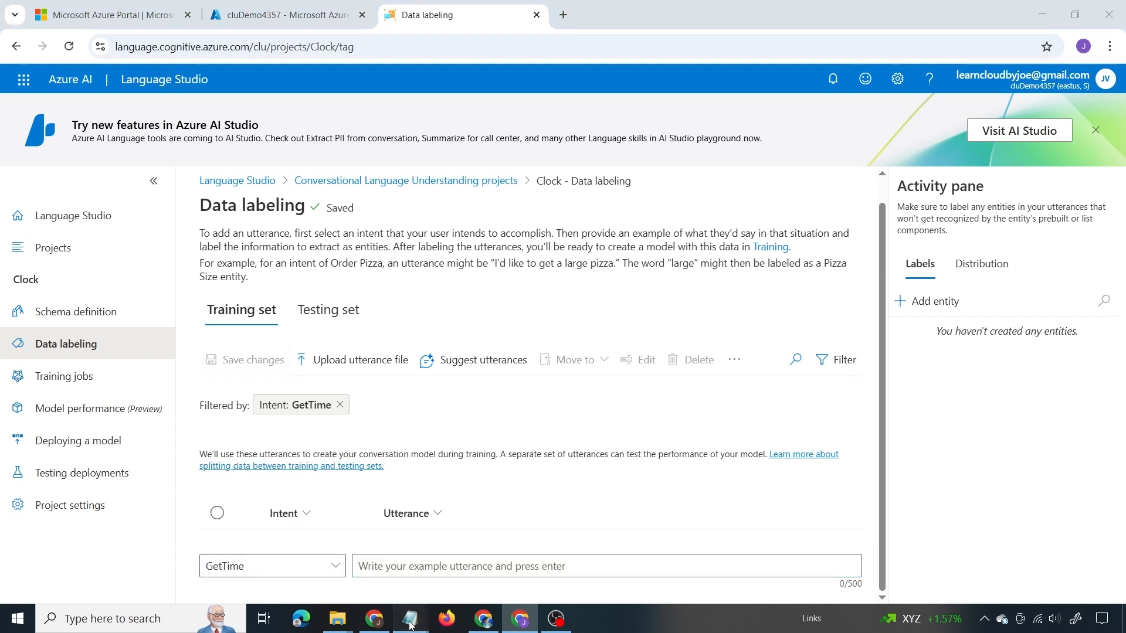
text(what time is it in London?)
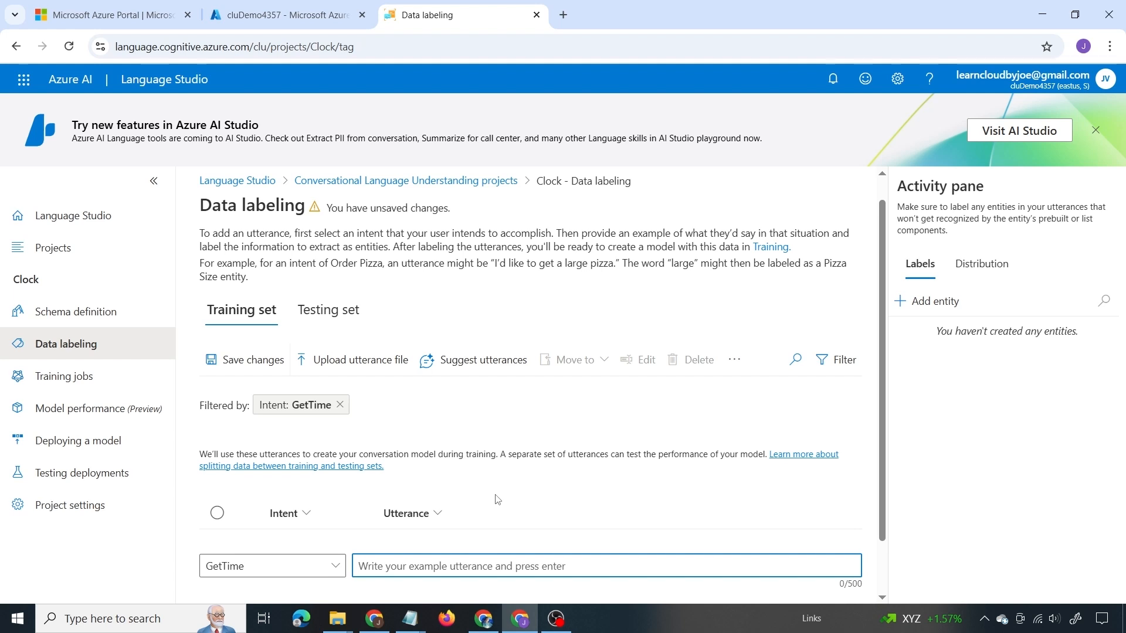
scroll(467, 500, down, 1)
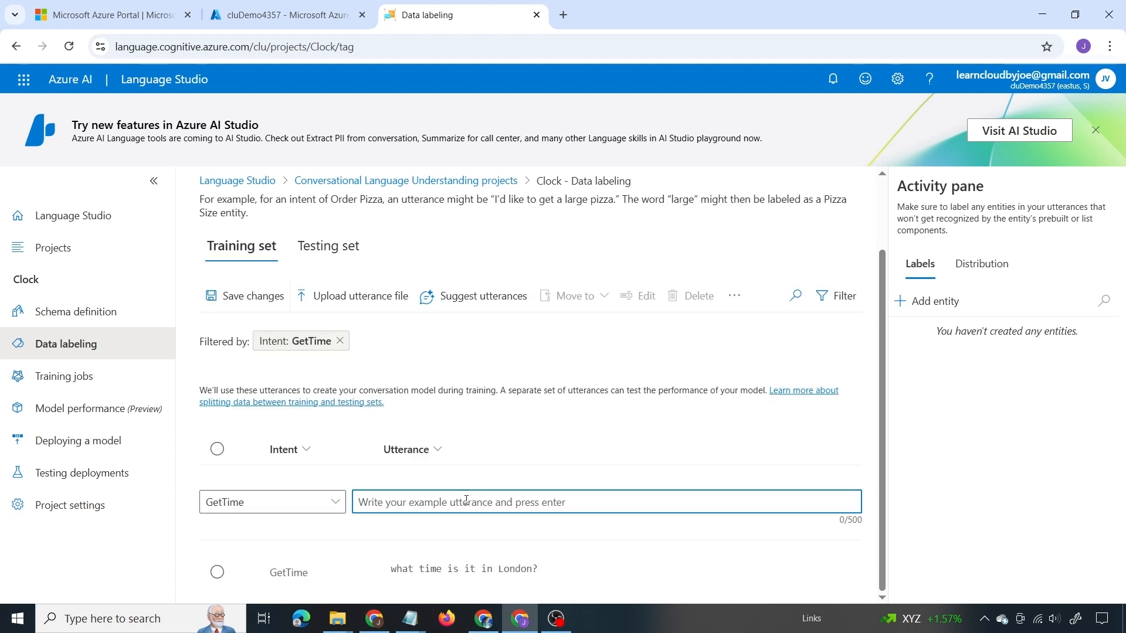
Step: Copy "Tell me the time in Sydney?" from the Notepad notes and enter it as the next GetTime utterance in Language Studio
mouse_move(410, 619)
click(523, 535)
drag(163, 65, 3, 66)
key(ctrl+c)
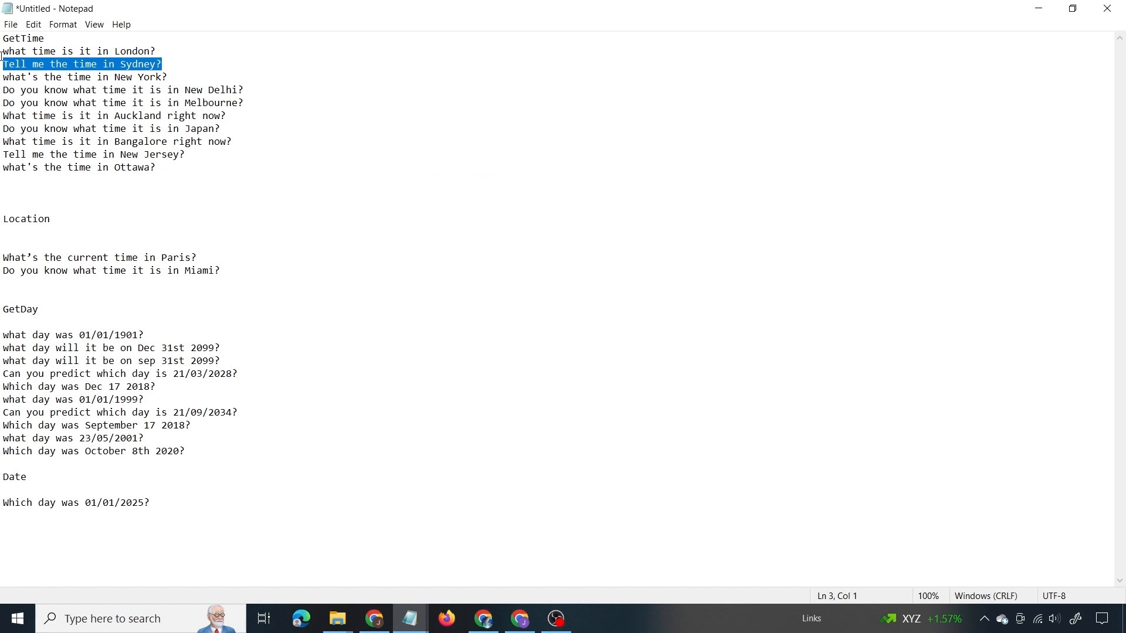
key(alt+Tab)
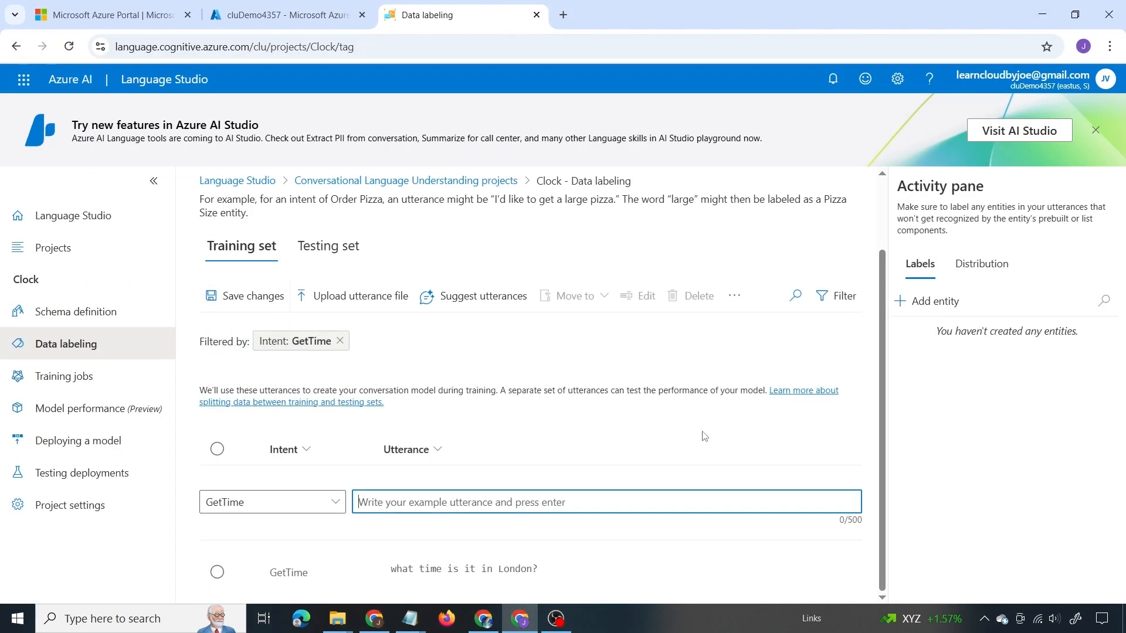
key(ctrl+v)
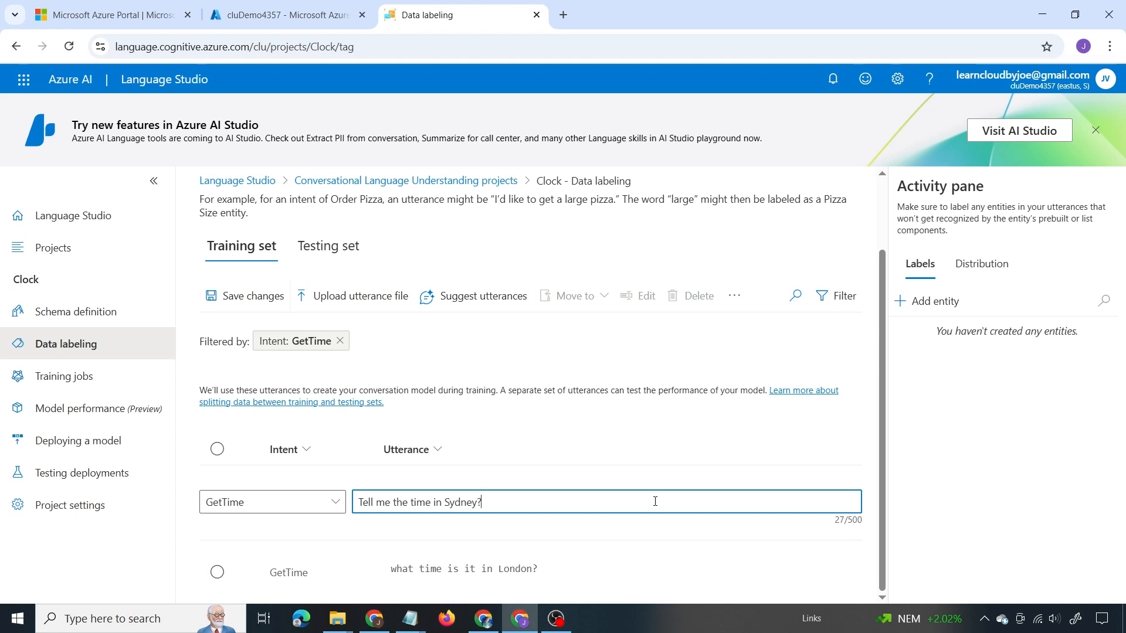
Step: Add the remaining GetTime utterances from the Notepad notes and save the changes
key(alt+Tab)
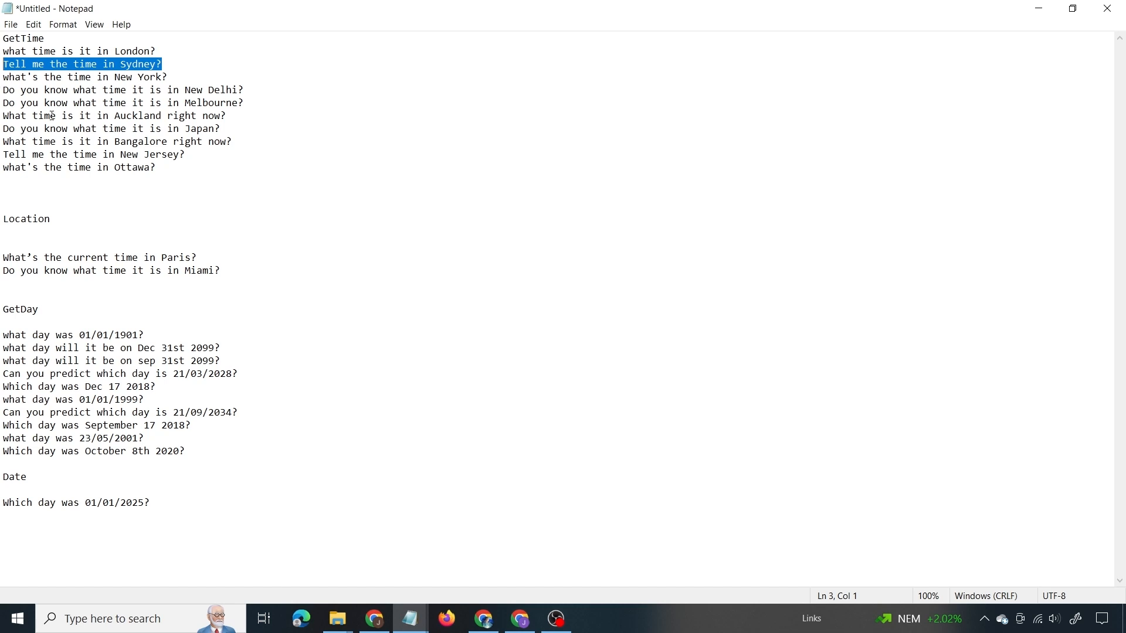
key(alt+Tab)
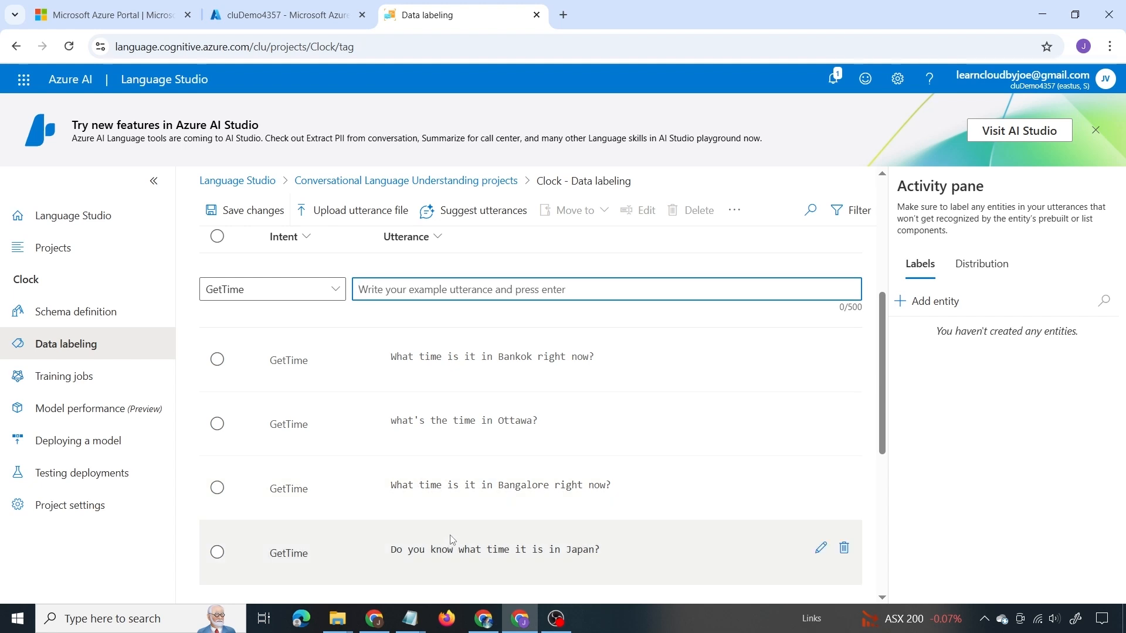
scroll(596, 530, down, 2)
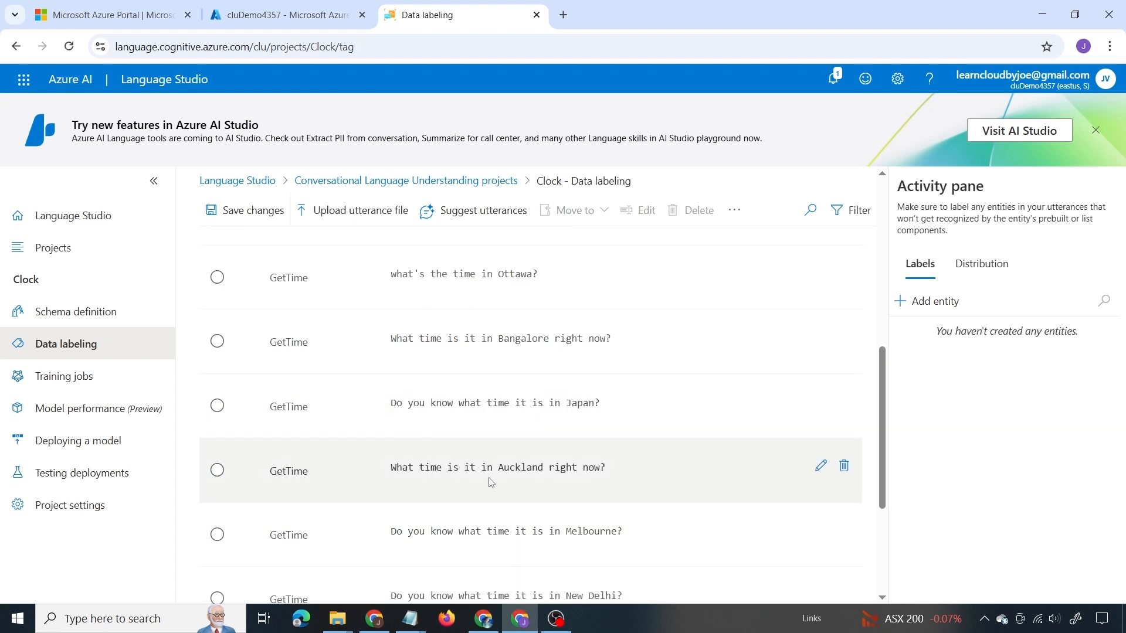
scroll(538, 404, up, 4)
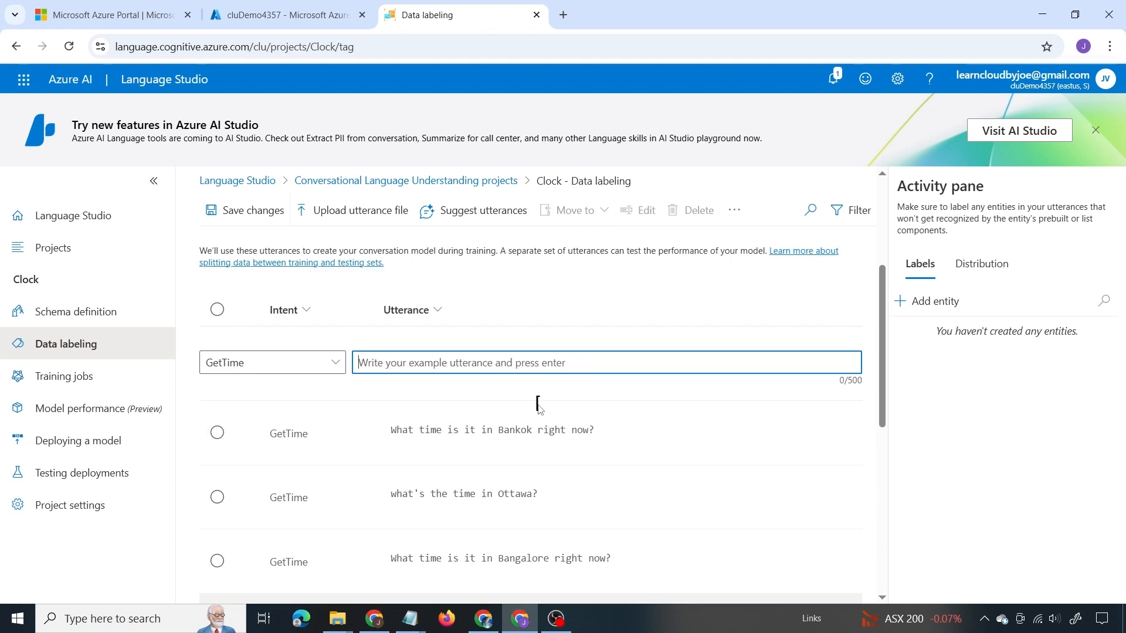
click(245, 226)
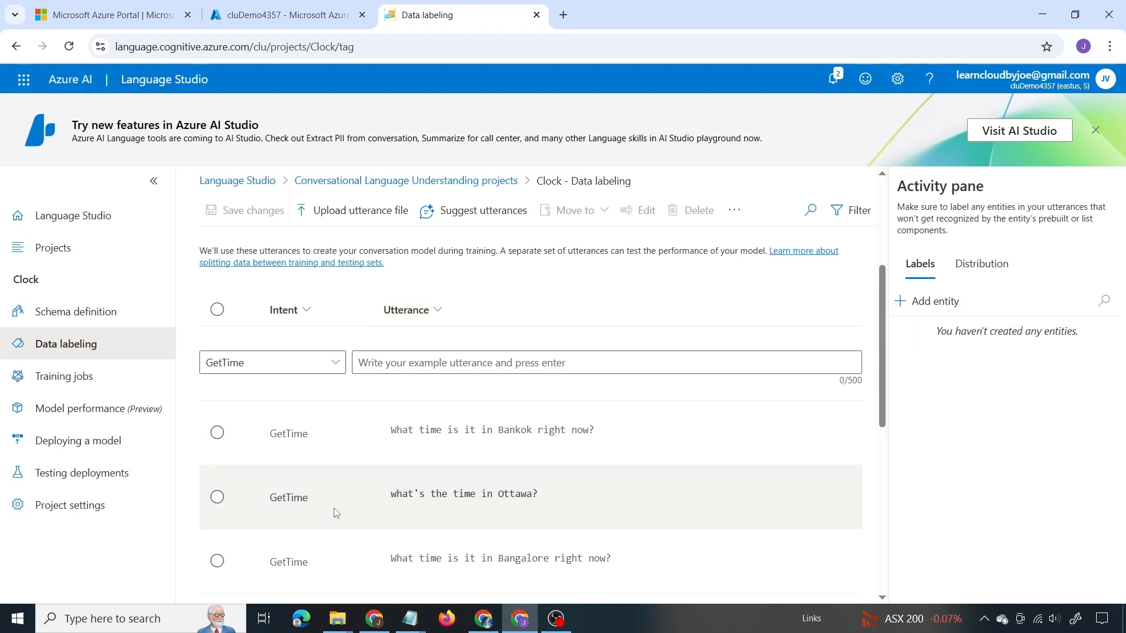
Step: Add a learned entity named Location to the Clock project
scroll(556, 436, down, 1)
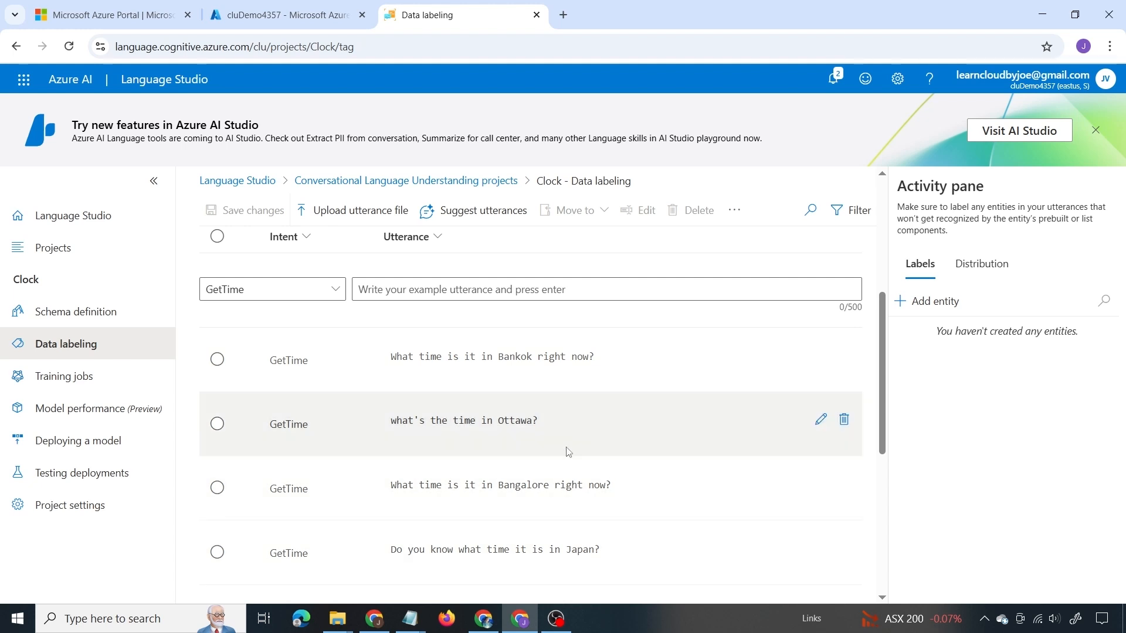
click(931, 300)
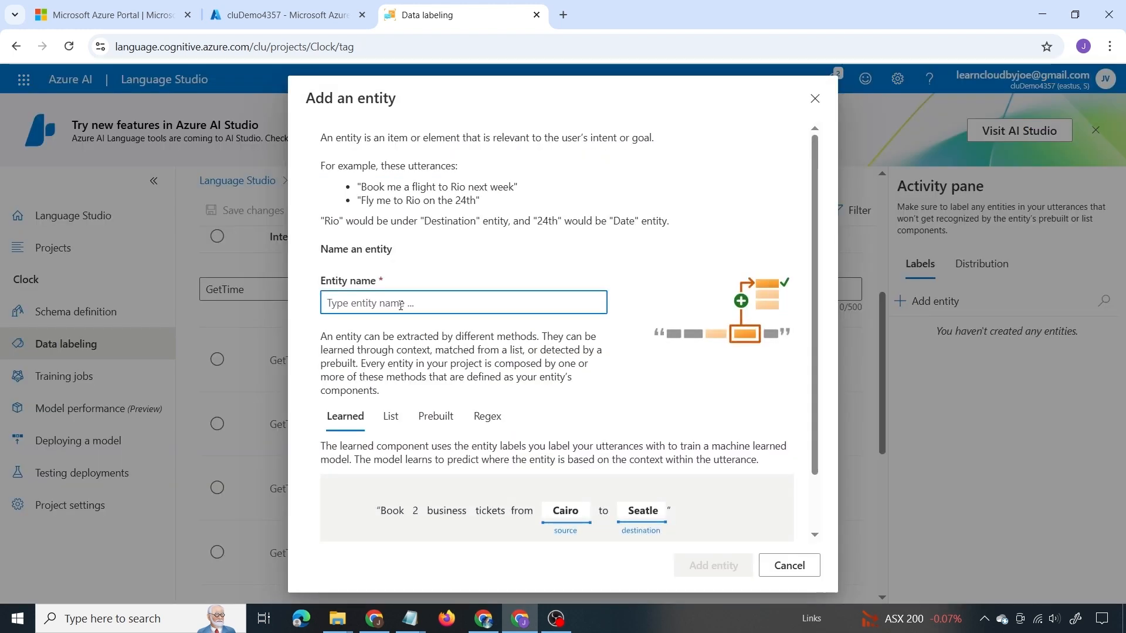
text(L)
key(Caps_Lock)
text(ocat)
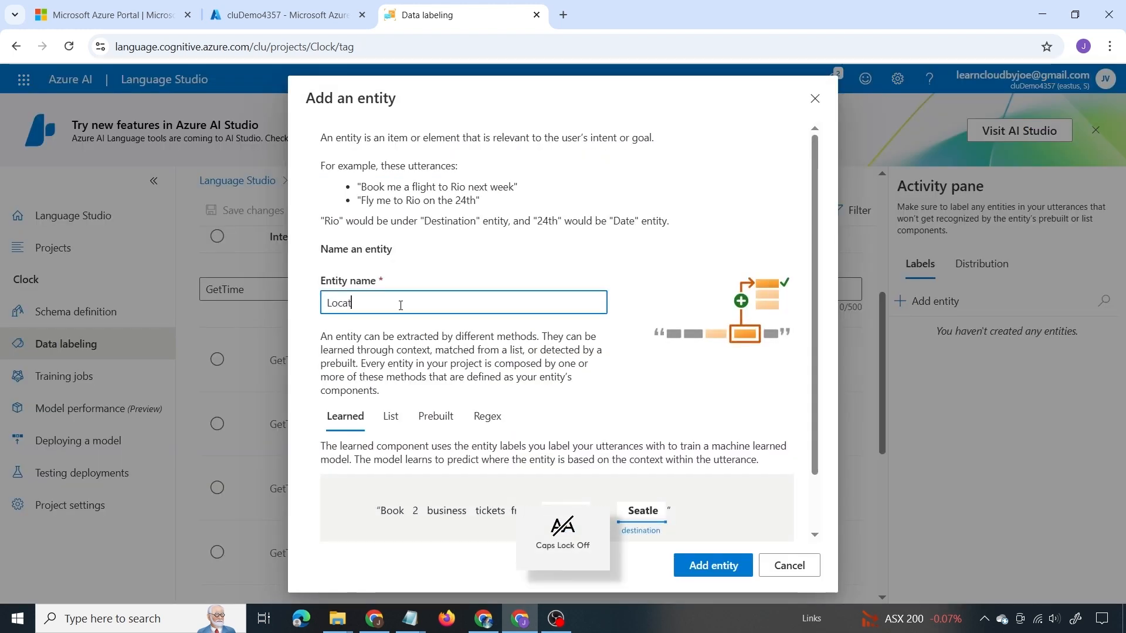
text(ion)
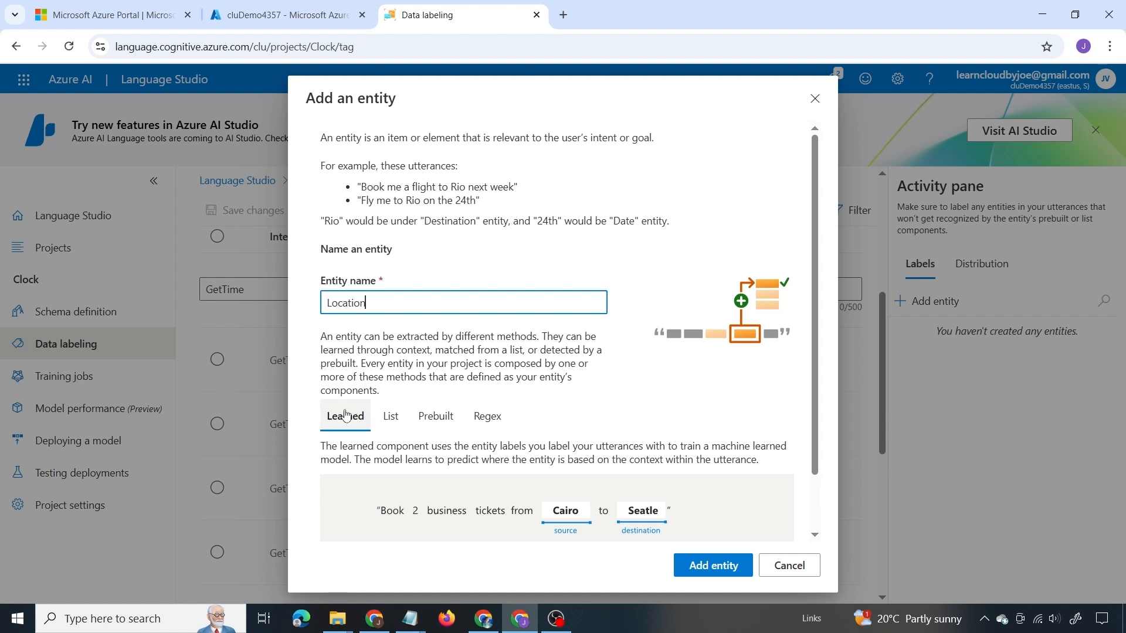
click(698, 576)
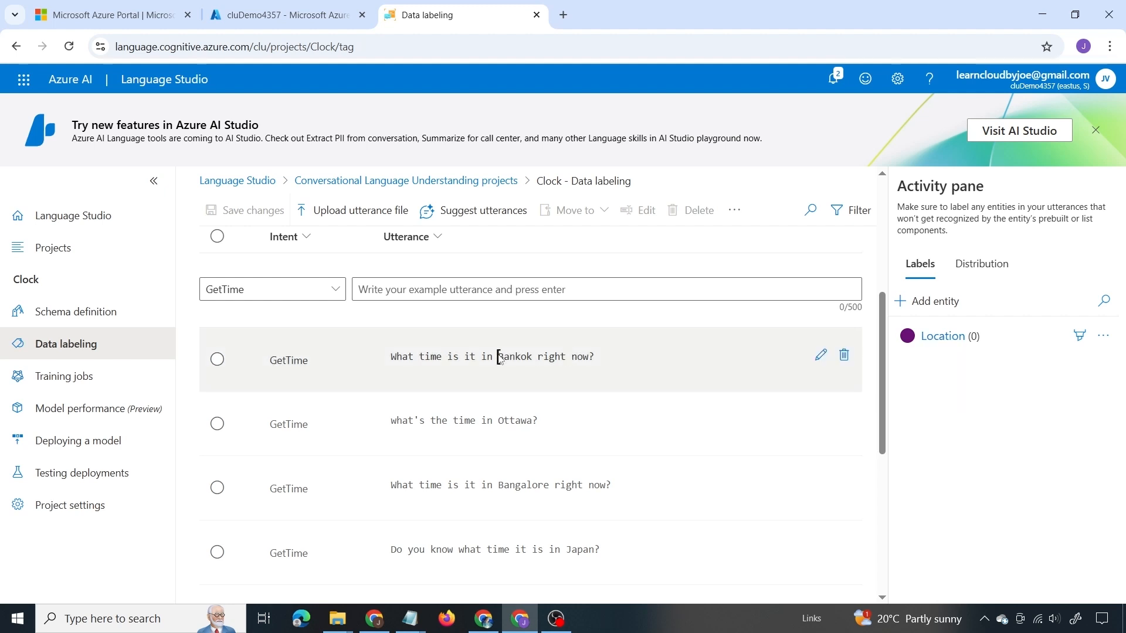
Step: Label the place name in every GetTime utterance, from Bankok to London, as Location and save the changes
drag(499, 357, 533, 357)
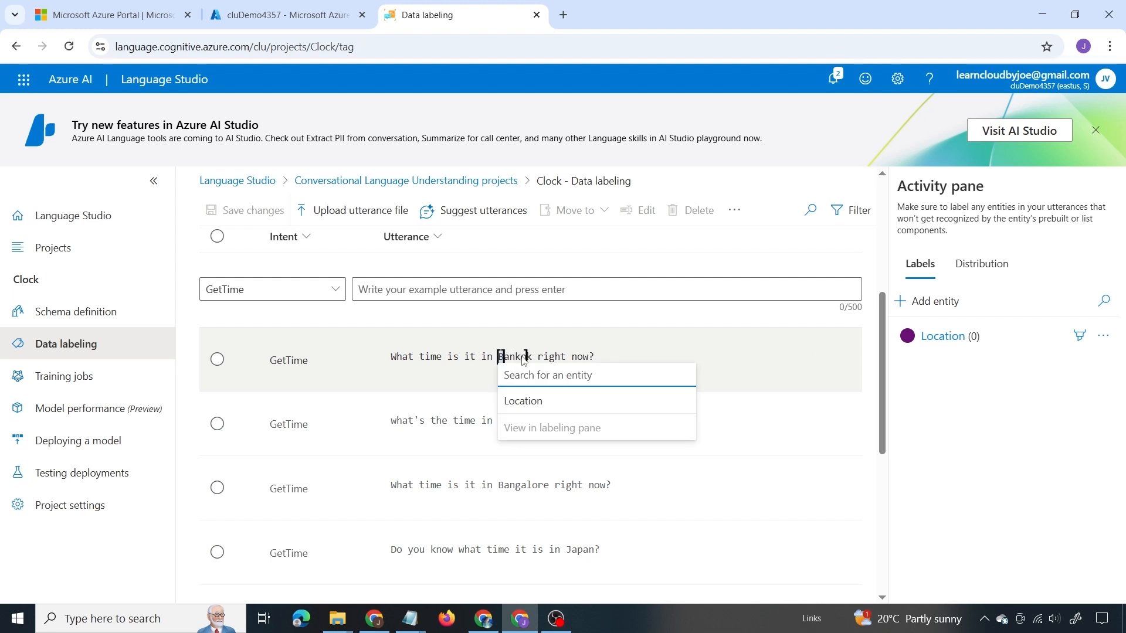
click(530, 401)
drag(499, 432, 531, 438)
click(523, 475)
scroll(516, 410, down, 2)
drag(499, 358, 540, 364)
click(535, 404)
scroll(550, 444, down, 2)
drag(499, 359, 539, 362)
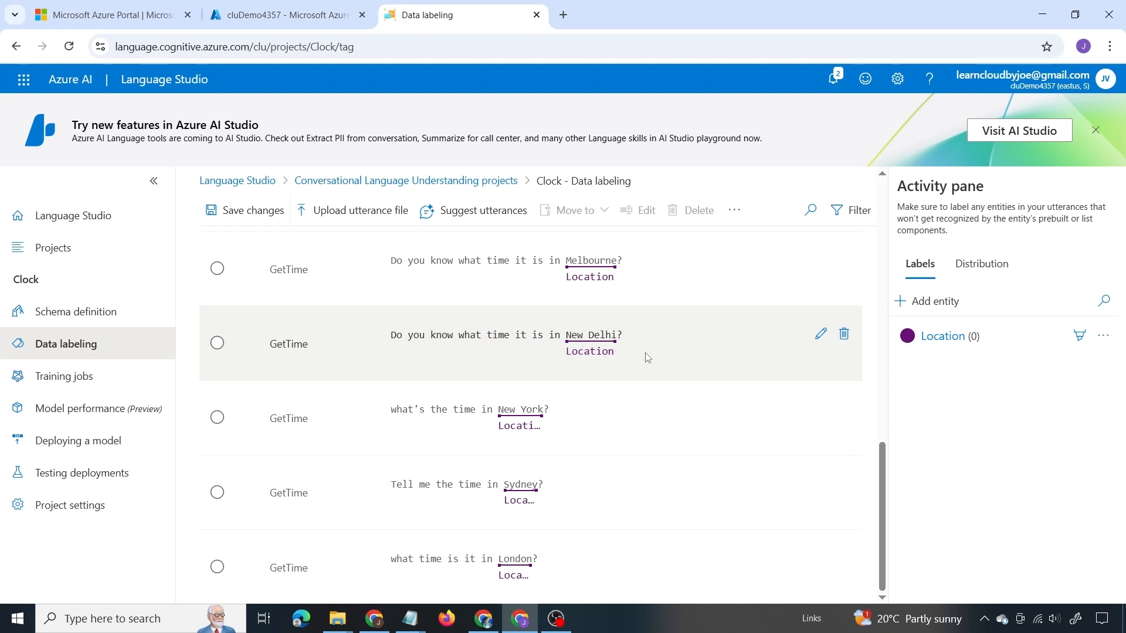
scroll(648, 357, up, 2)
scroll(648, 358, up, 7)
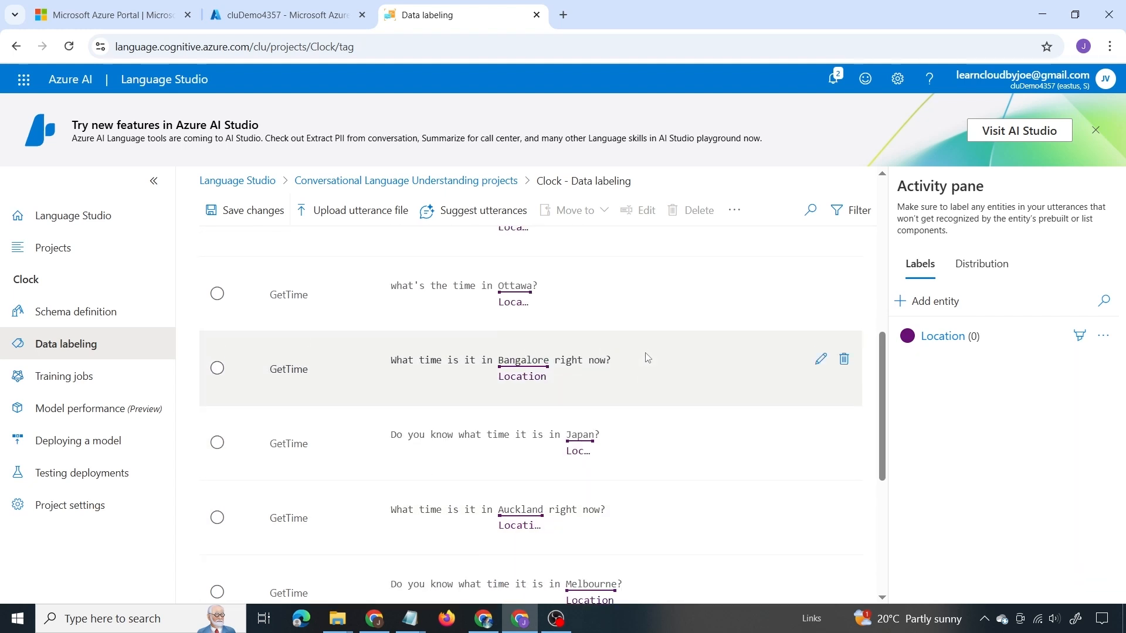
click(240, 215)
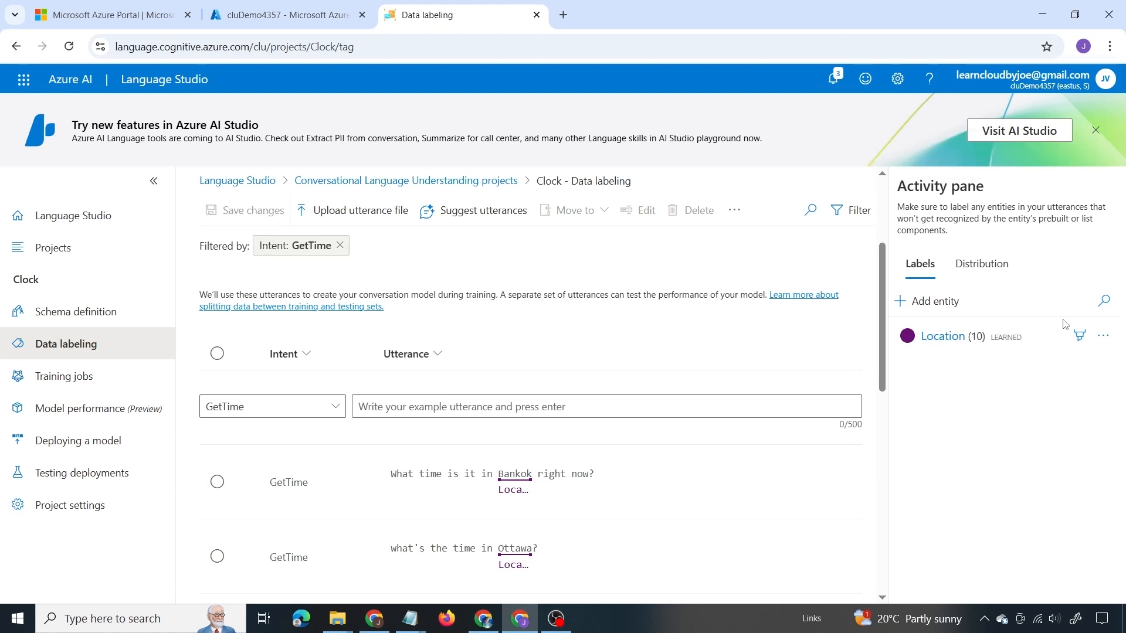
Step: Return to the schema definition and add an intent named GetDay, copying the name from the Notepad notes
scroll(633, 408, down, 4)
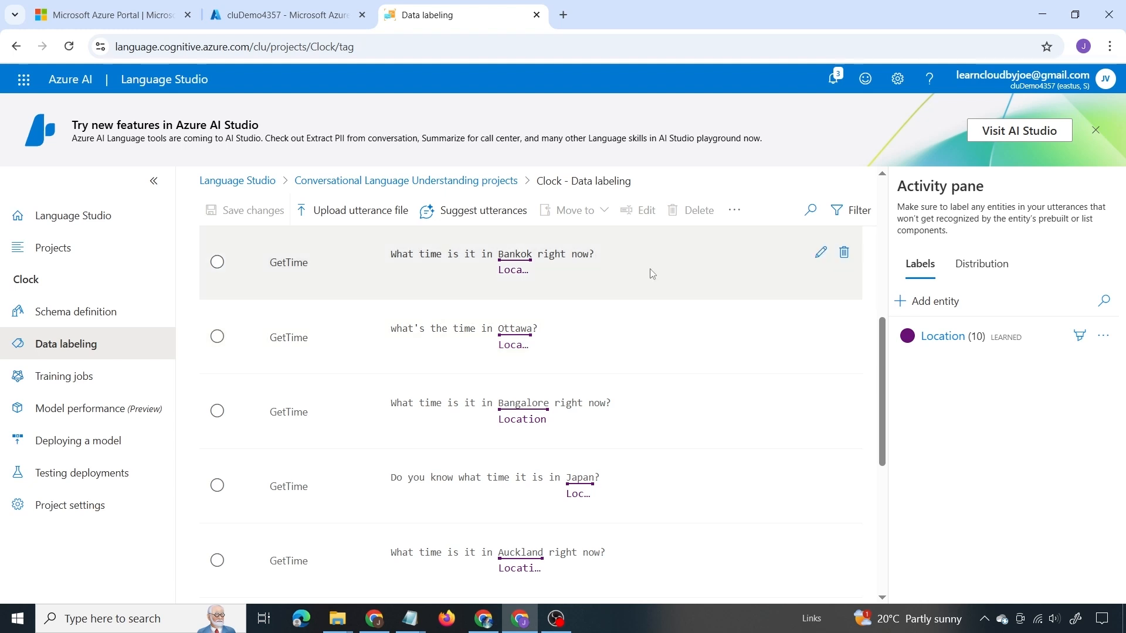
scroll(652, 274, up, 2)
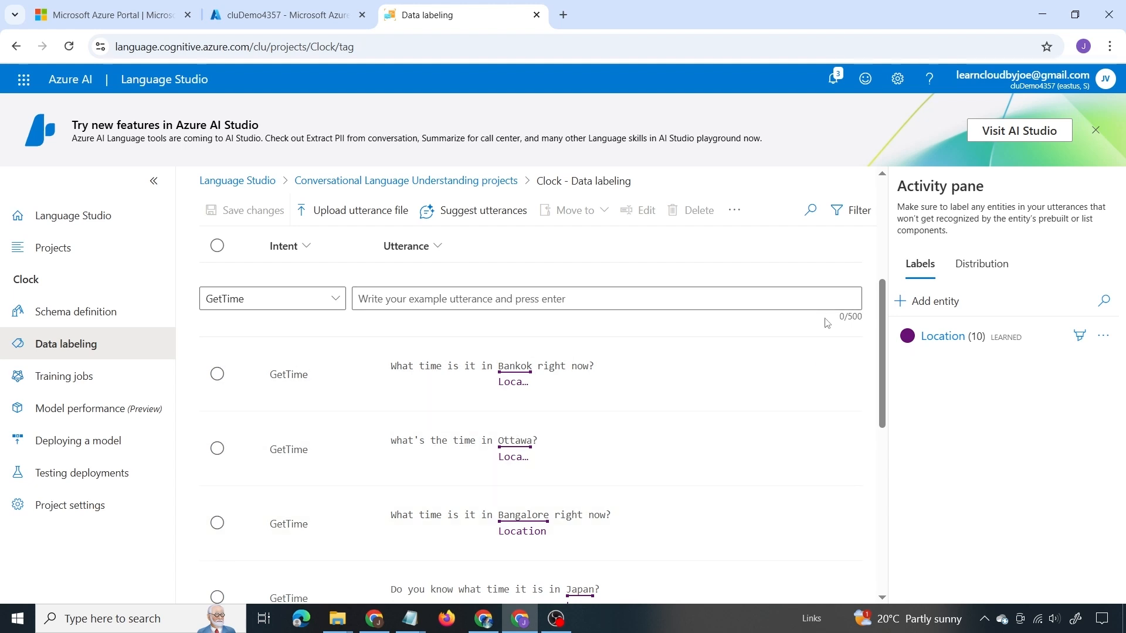
scroll(555, 303, up, 5)
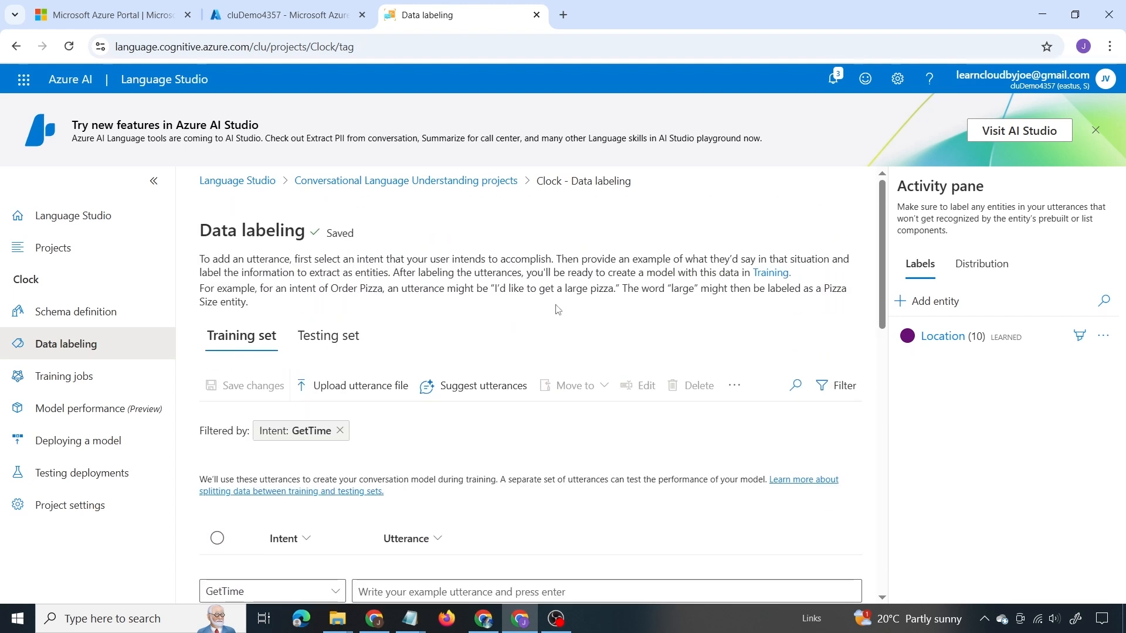
click(108, 260)
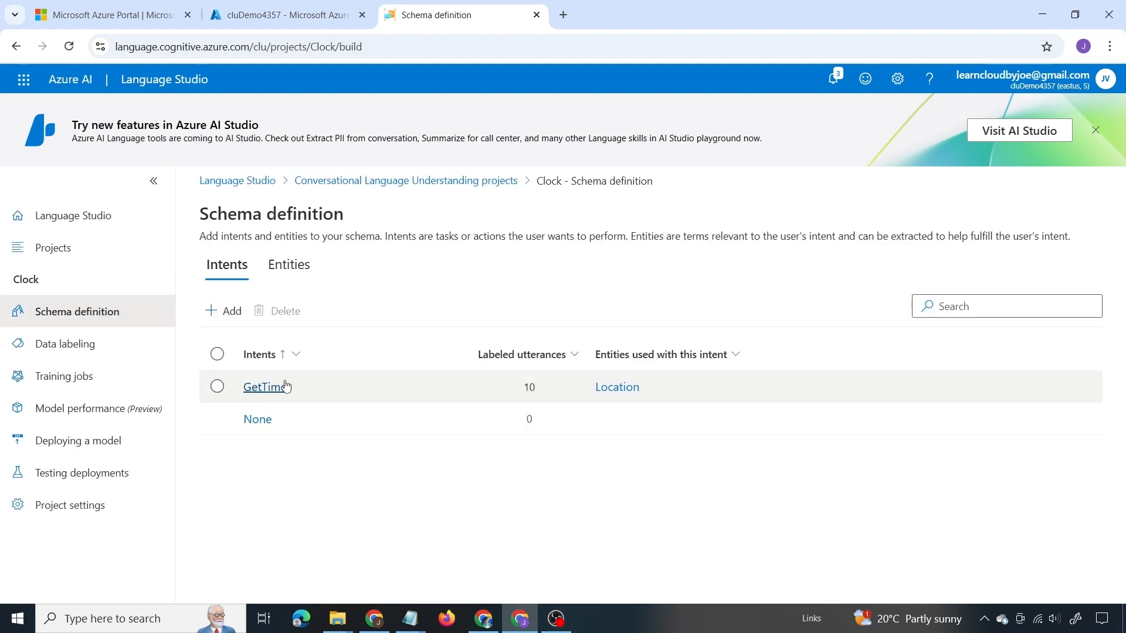
click(236, 317)
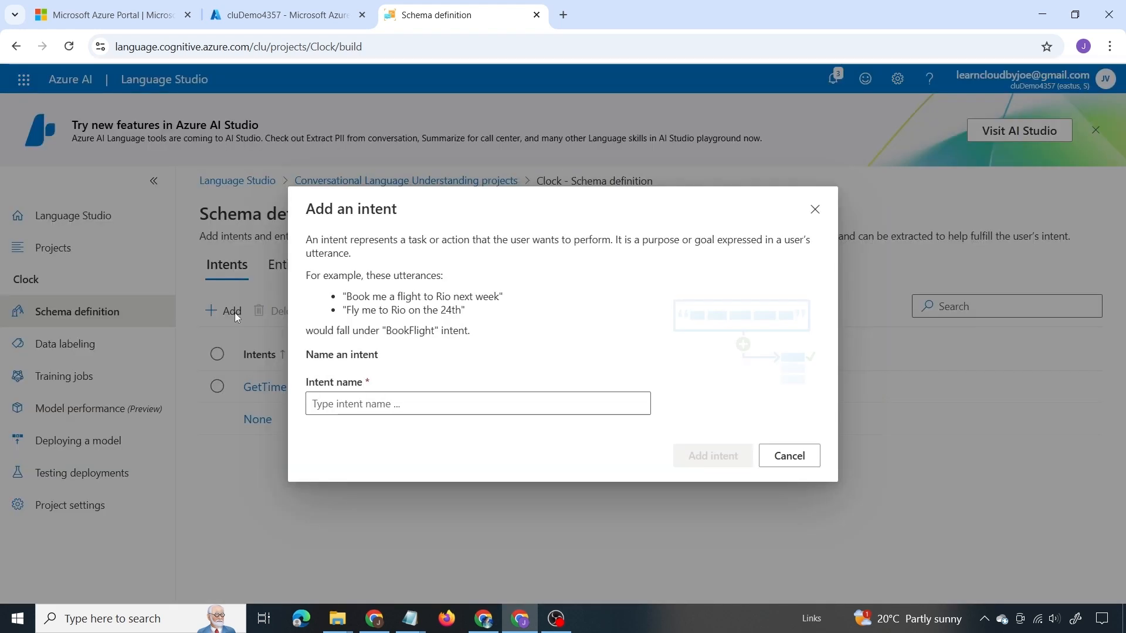
key(alt+Tab)
drag(38, 309, 2, 309)
key(ctrl+c)
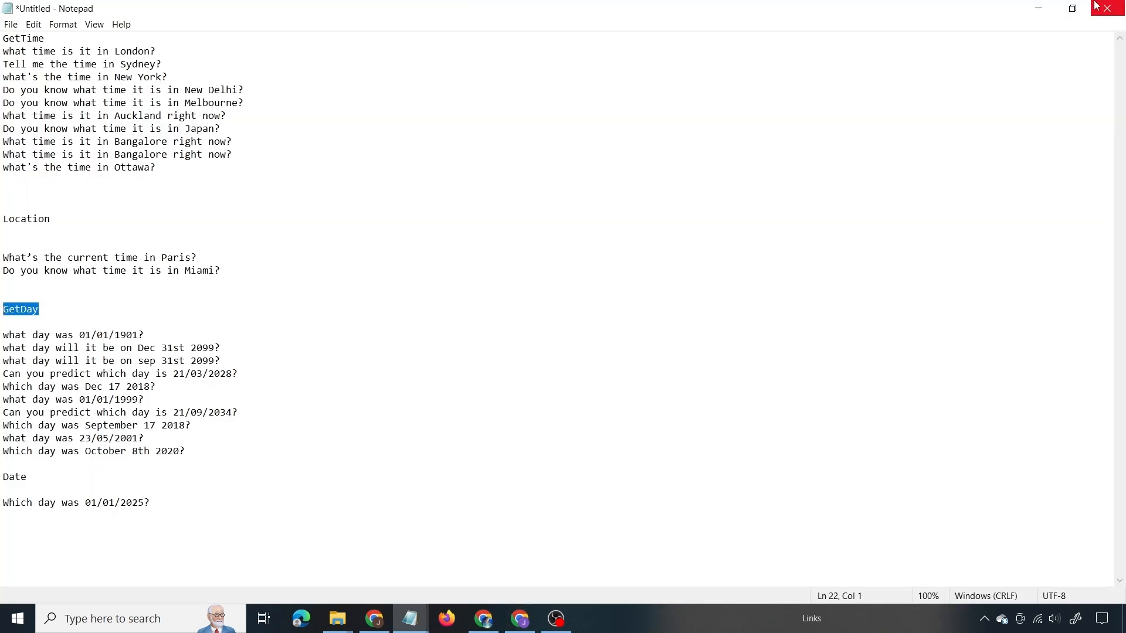
key(alt+Tab)
key(ctrl+v)
click(716, 462)
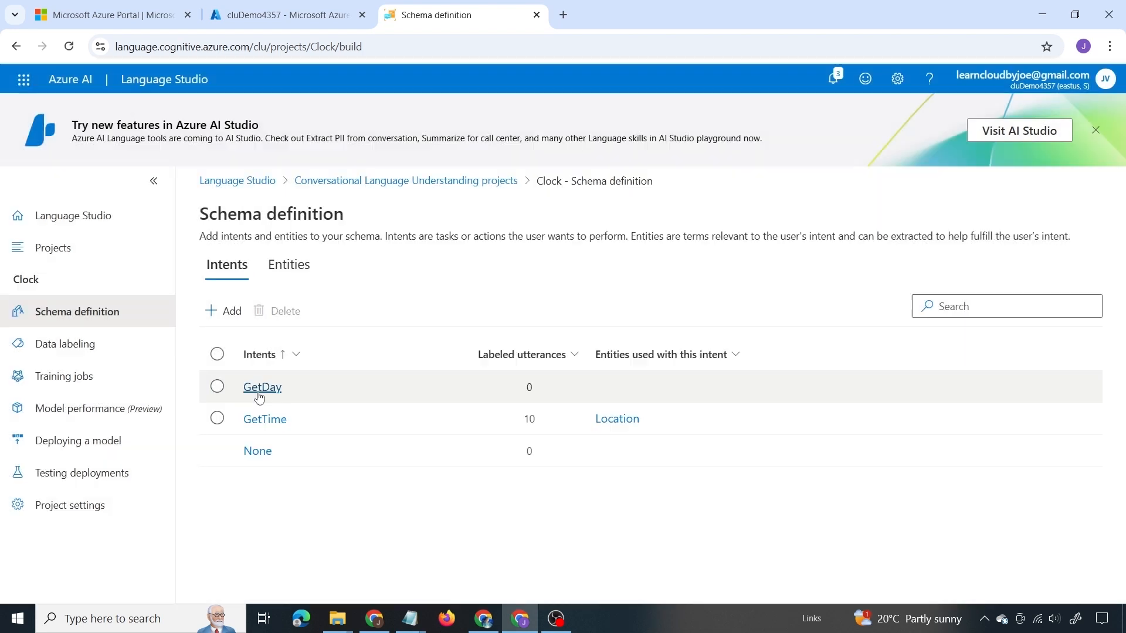
Step: Open the GetDay intent for labeling and add the utterance "what day was 01/01/1901?" from the Notepad notes under GetDay
click(258, 388)
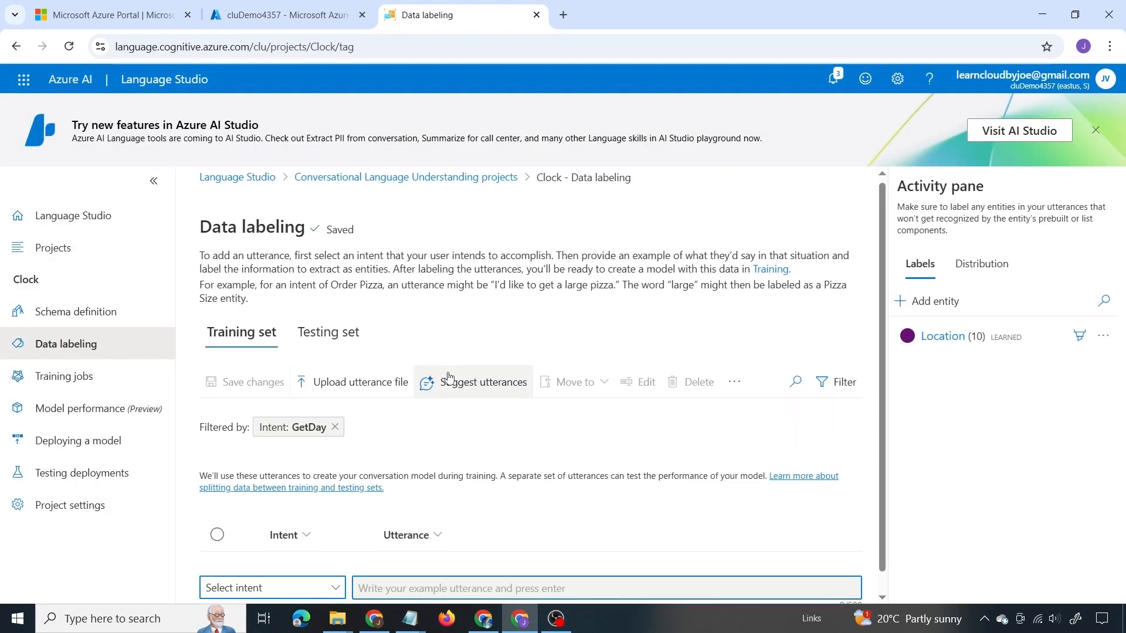
scroll(427, 385, down, 1)
click(267, 566)
click(264, 472)
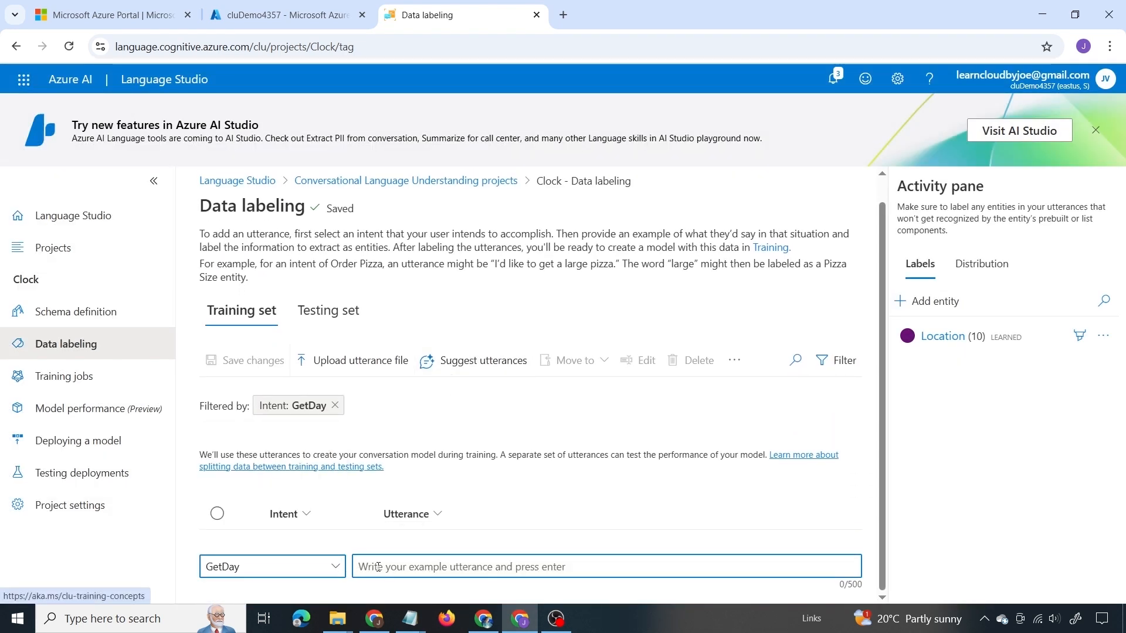
click(410, 619)
drag(1, 337, 154, 331)
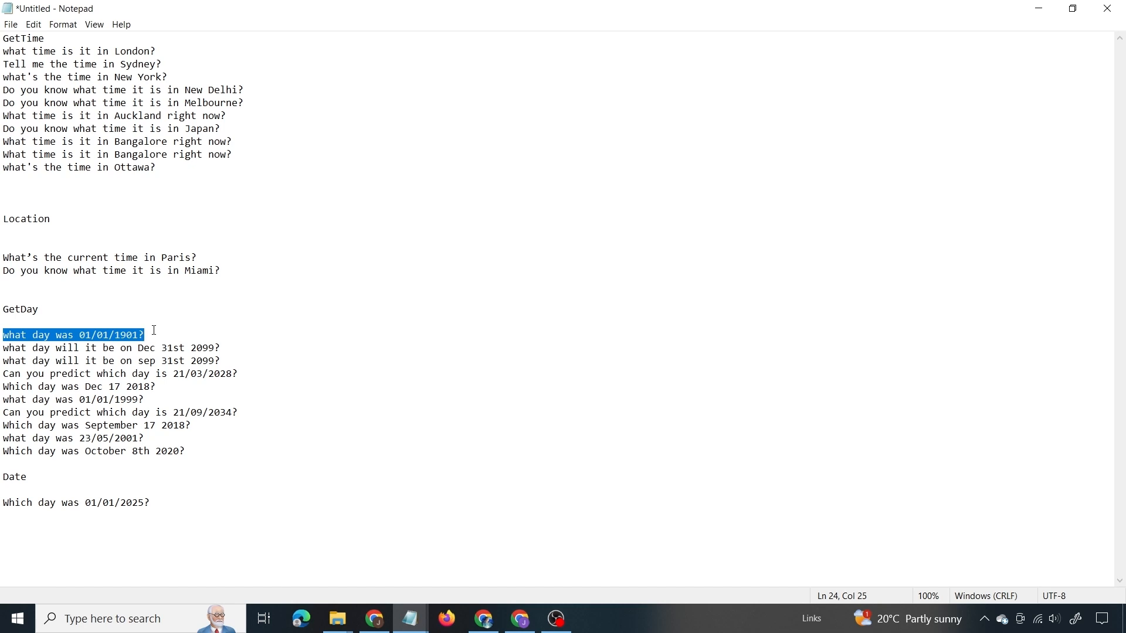
key(alt+Tab)
key(ctrl+v)
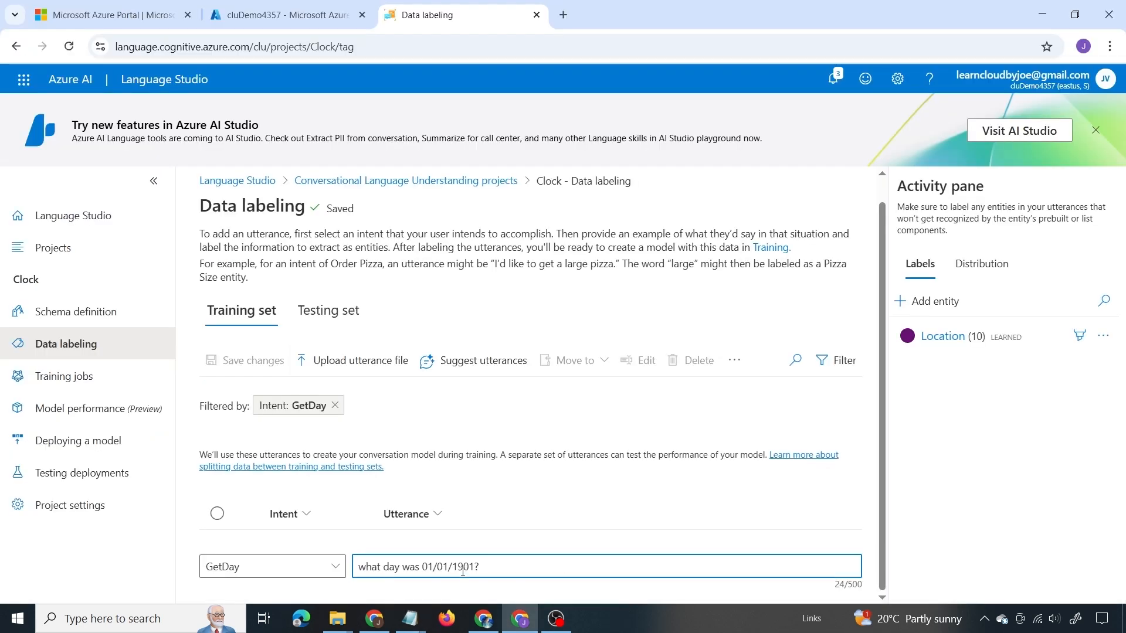
key(Return)
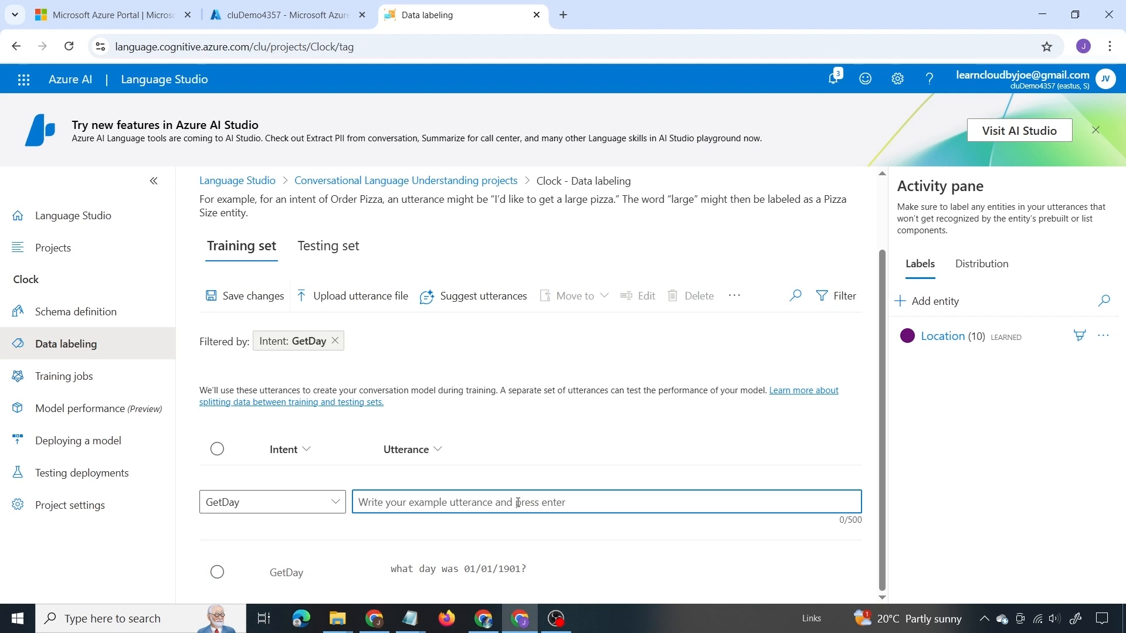
scroll(464, 452, down, 3)
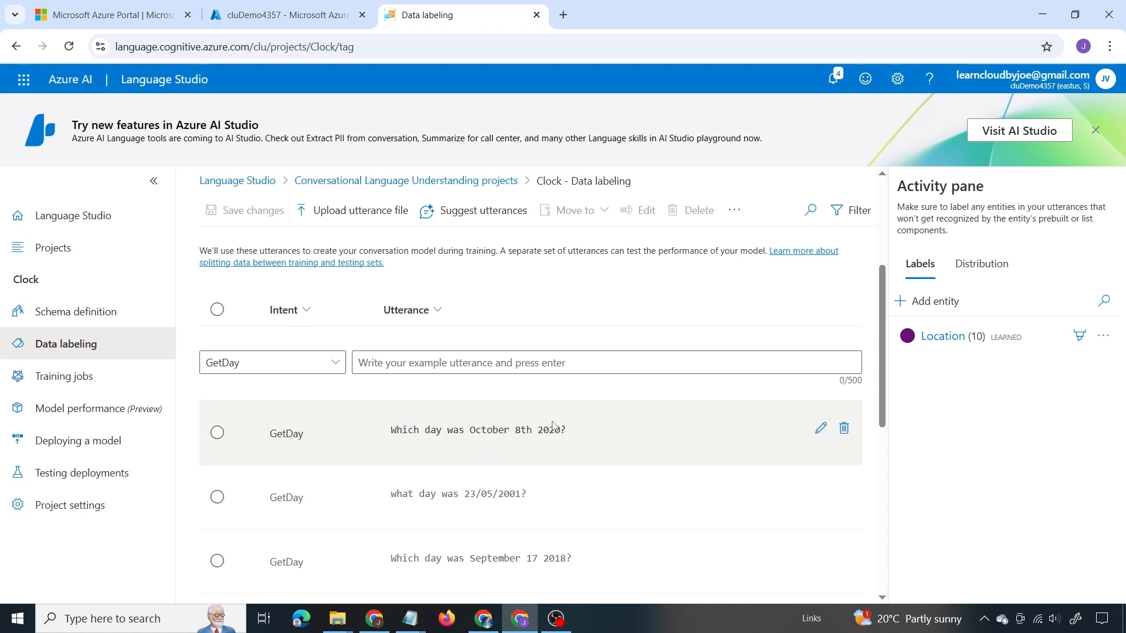
Step: Review the GetDay utterances and add a new entity named Date to the Clock project
scroll(553, 426, down, 1)
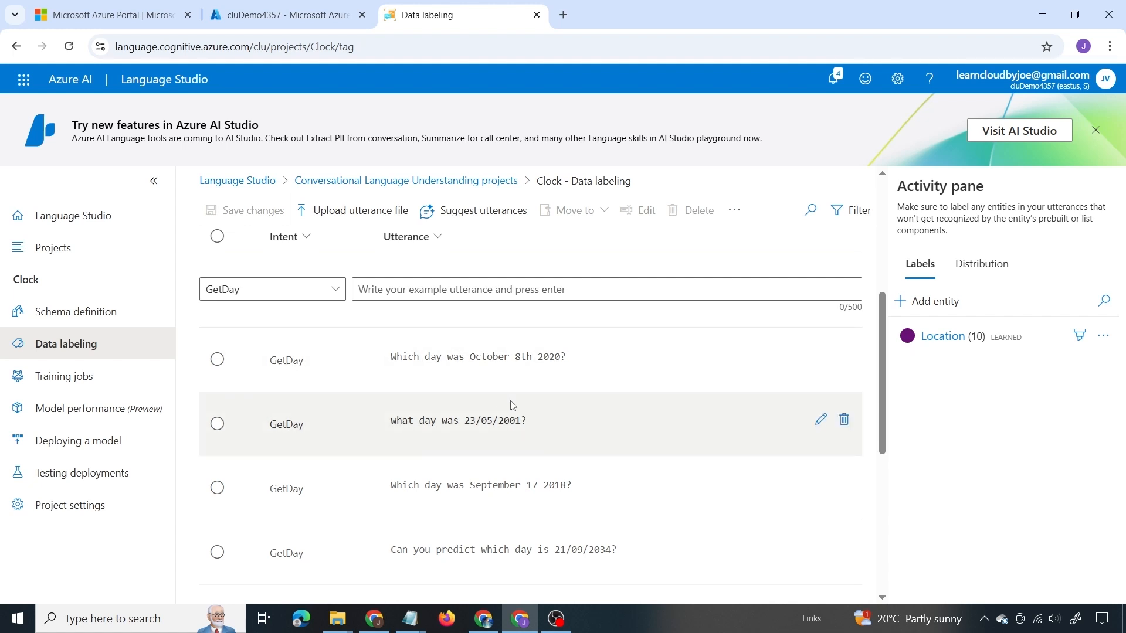
scroll(511, 408, down, 3)
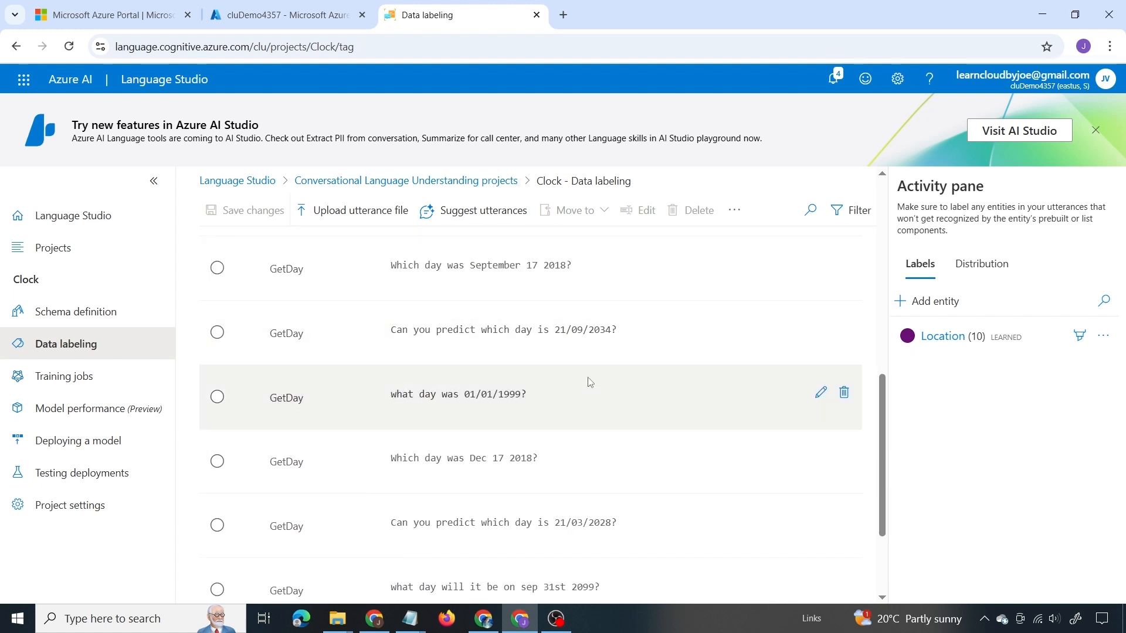
scroll(589, 386, up, 1)
scroll(590, 386, up, 3)
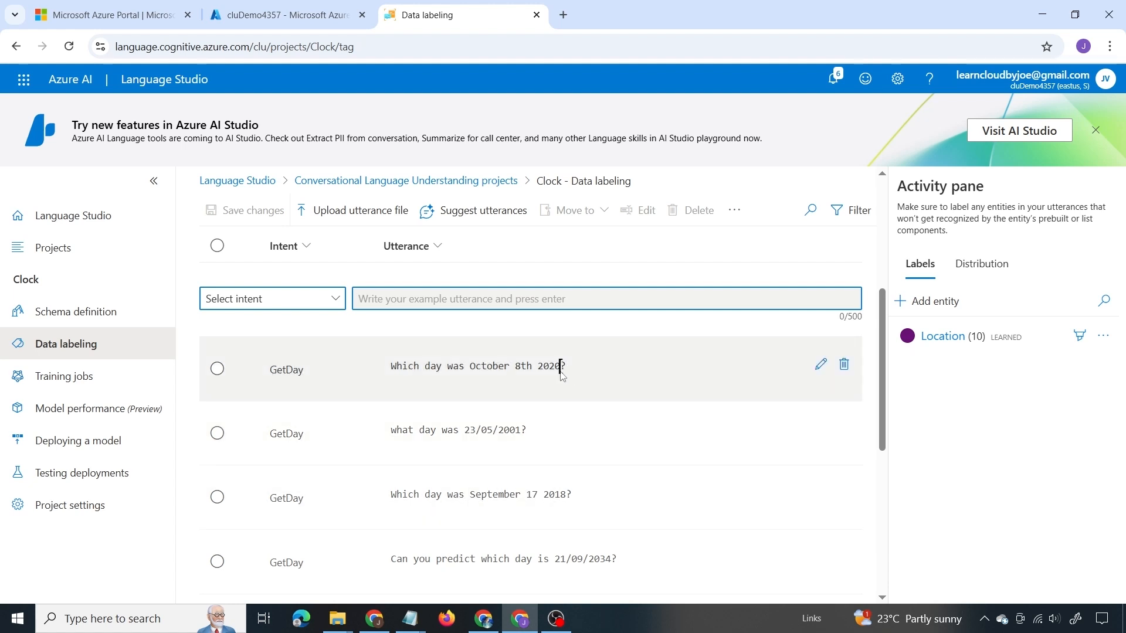
click(928, 303)
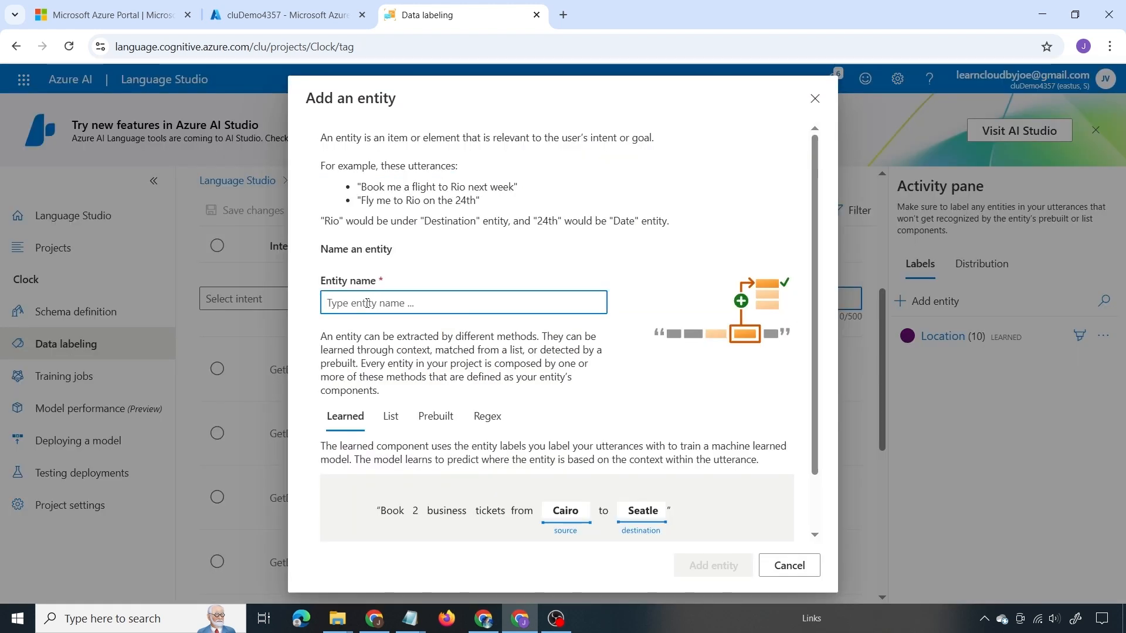
text(D)
key(Caps_Lock)
text(ate)
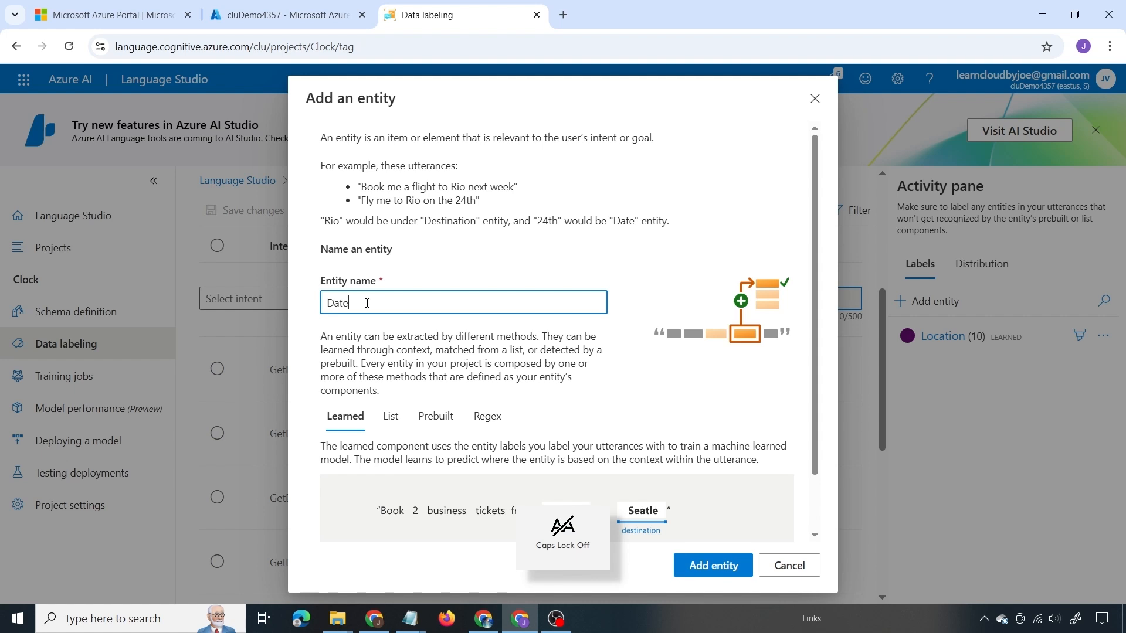
click(446, 421)
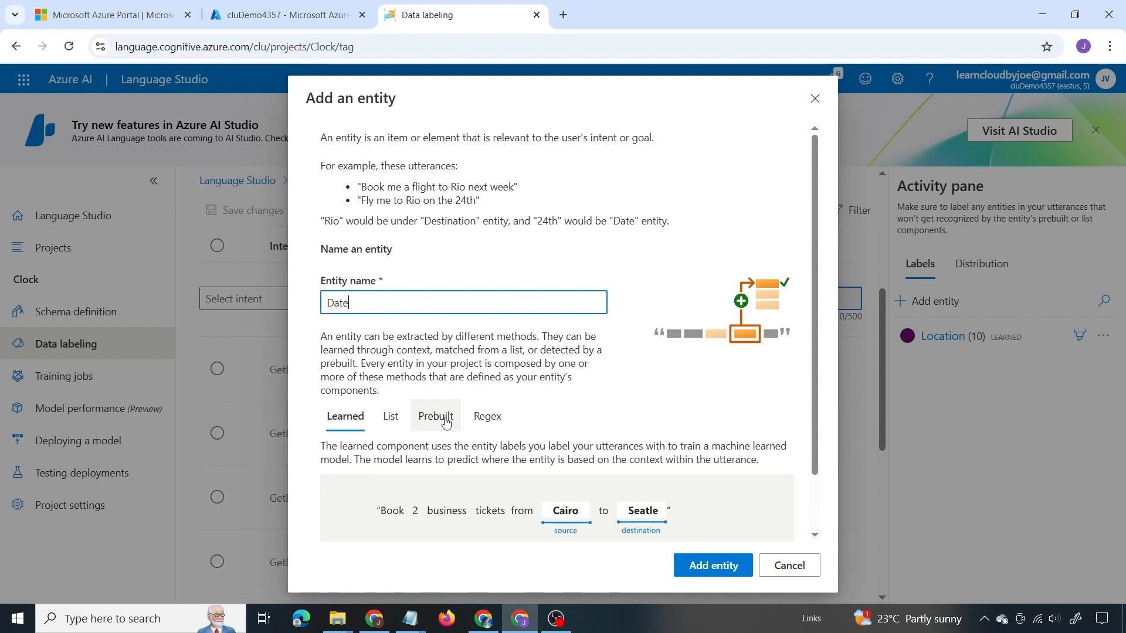
click(713, 566)
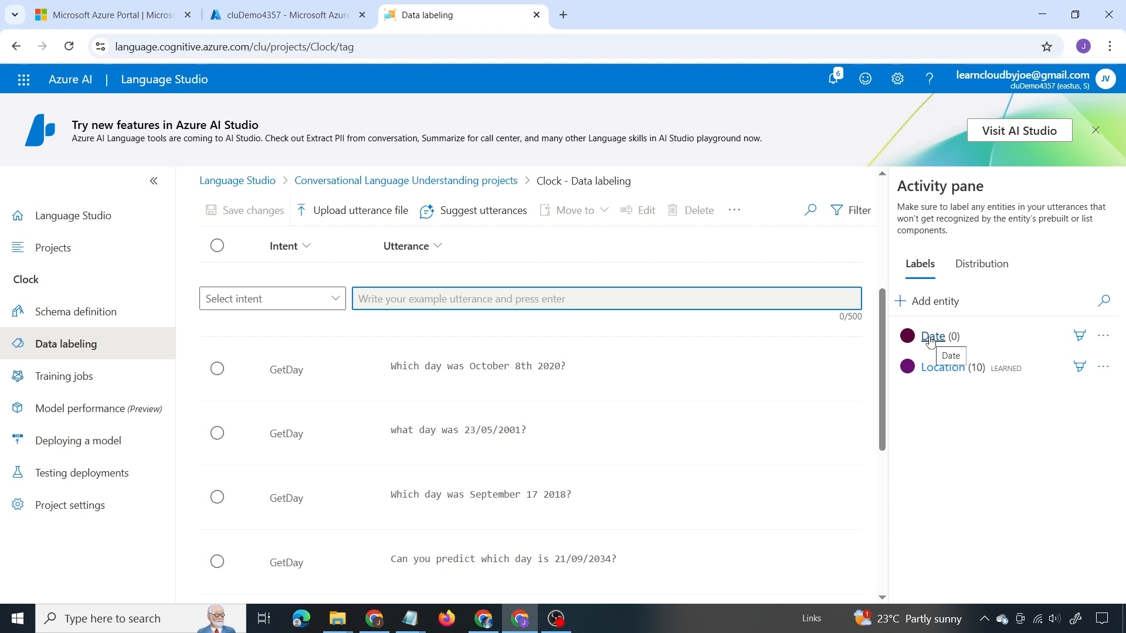
Step: Open the Date entity's components and choose DateTime for a new prebuilt component
click(930, 338)
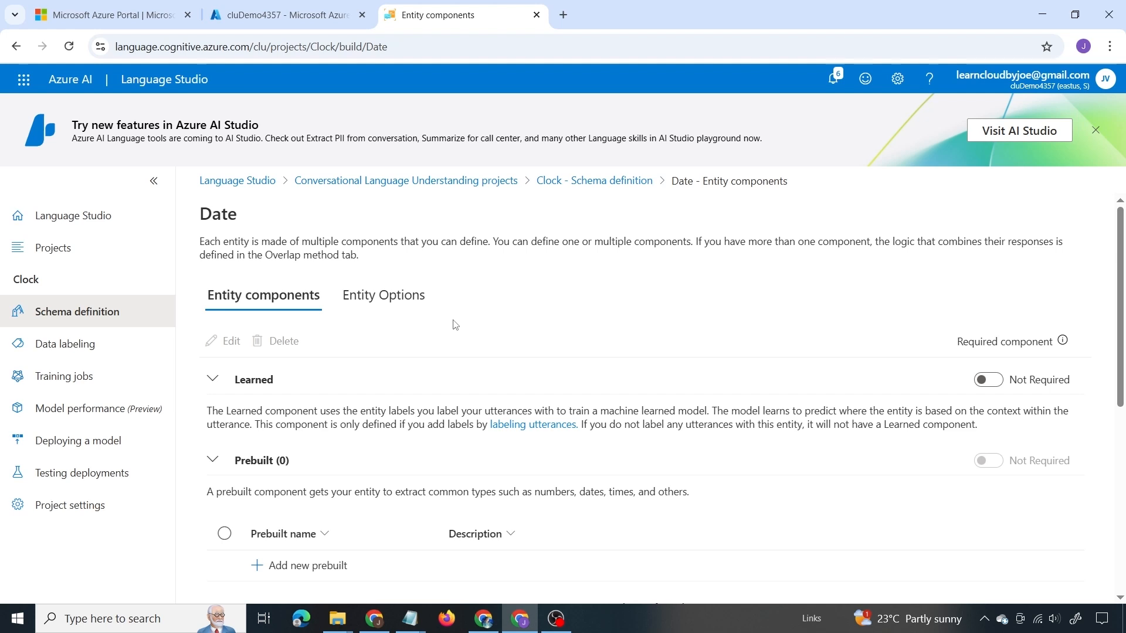
scroll(455, 324, down, 2)
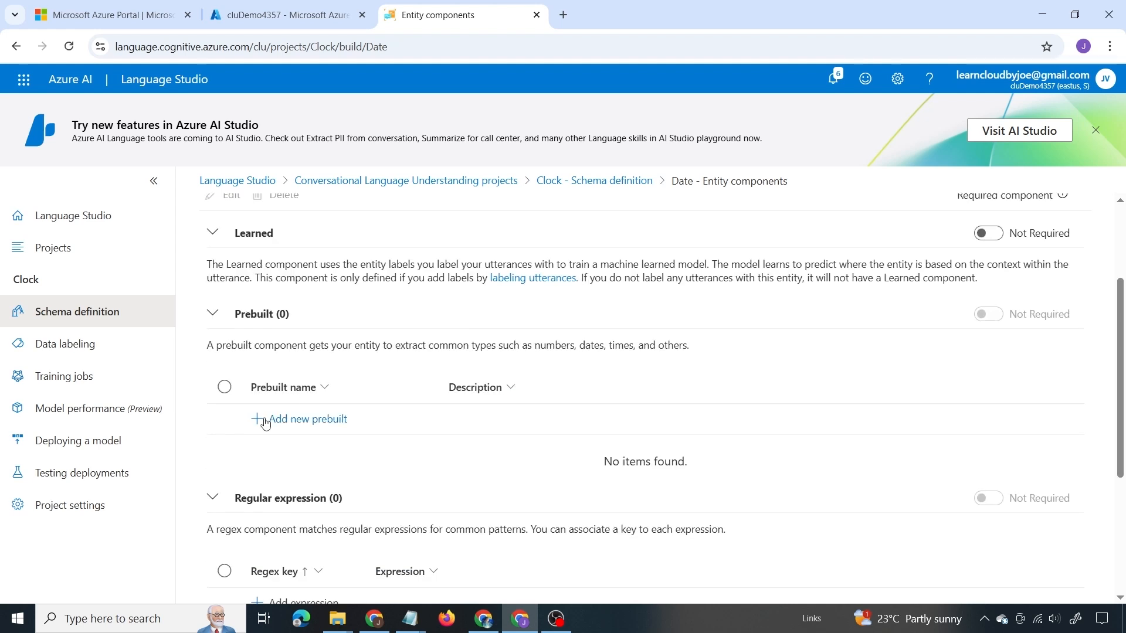
scroll(297, 389, up, 2)
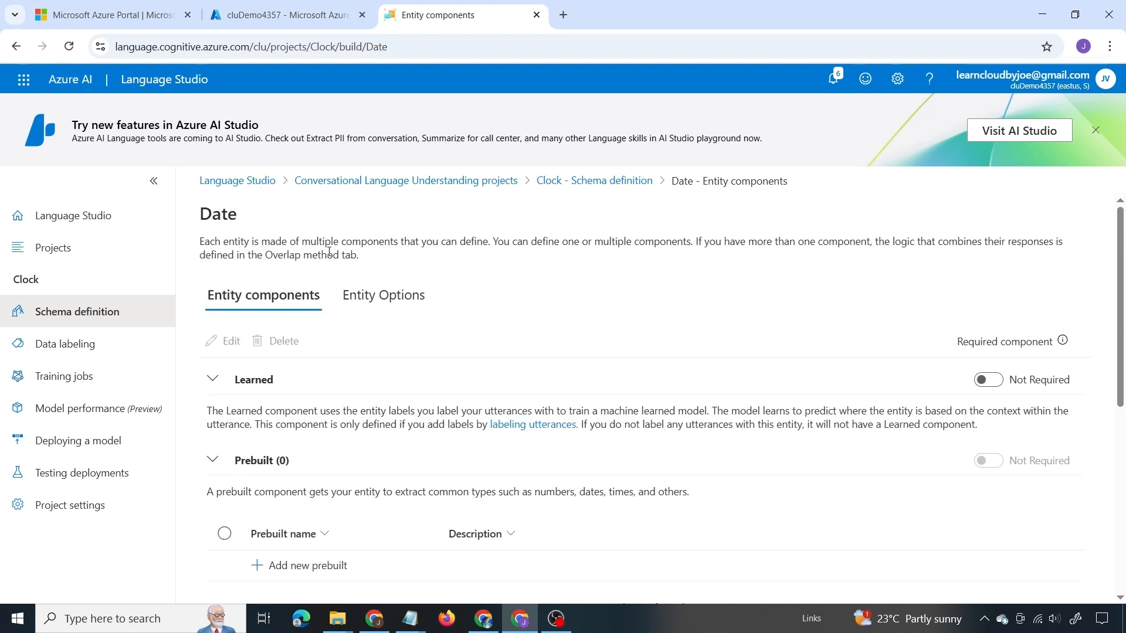
scroll(337, 312, down, 5)
scroll(337, 312, up, 1)
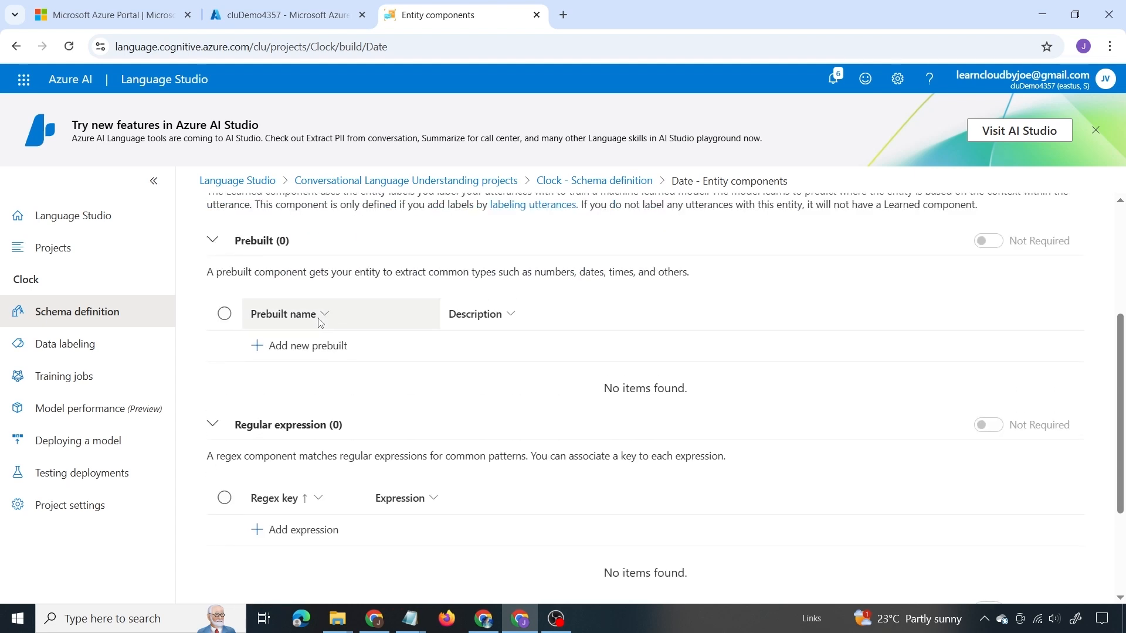
click(273, 348)
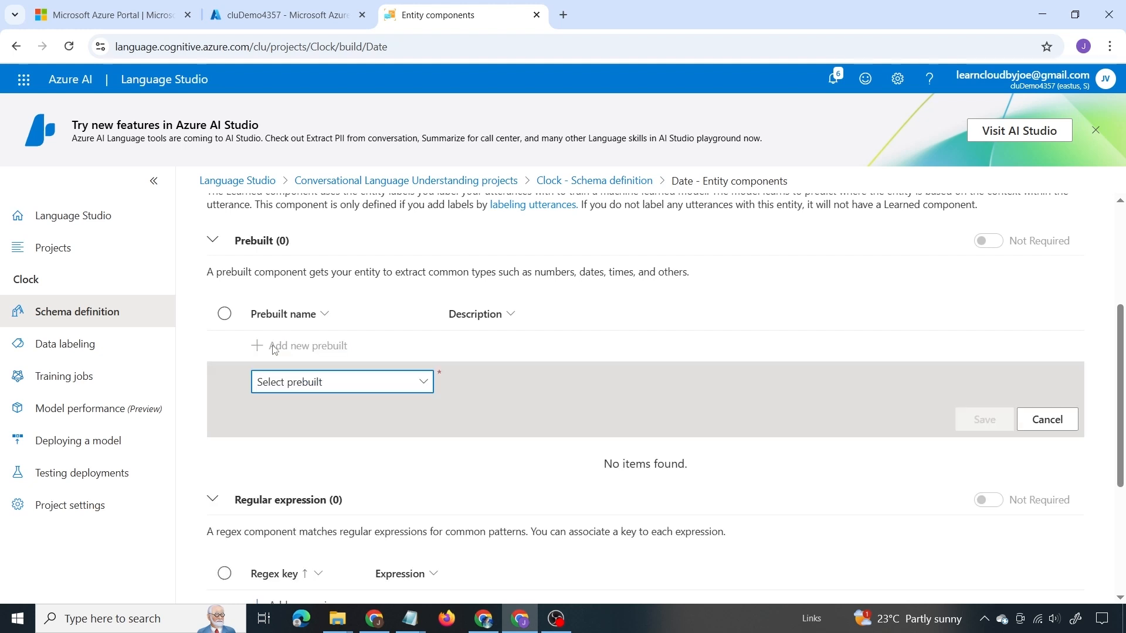
click(354, 387)
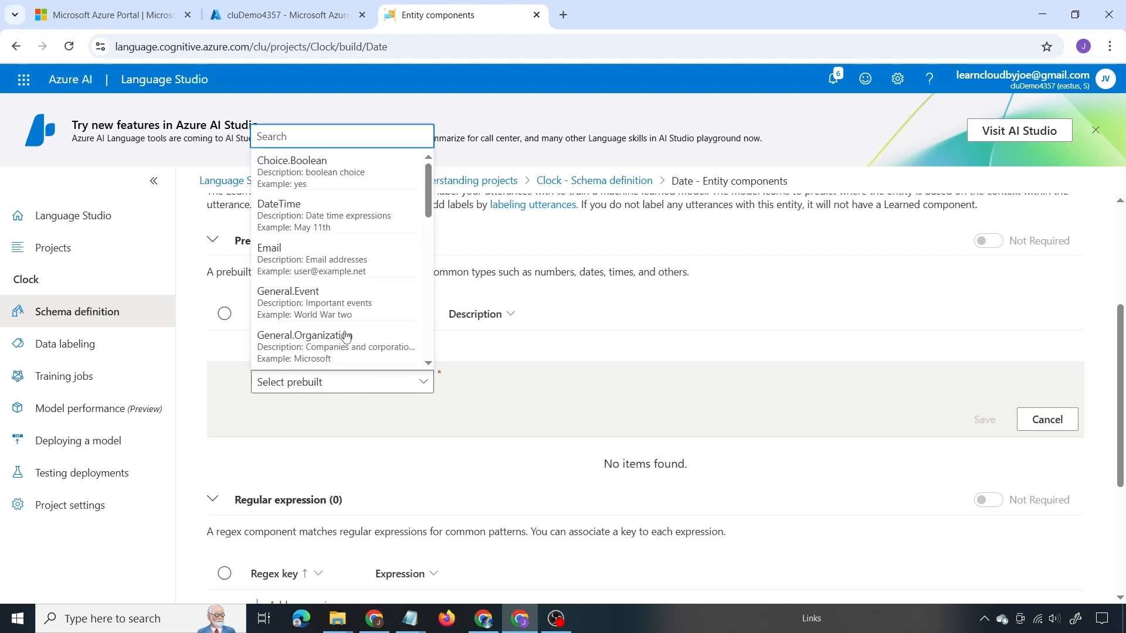
click(341, 217)
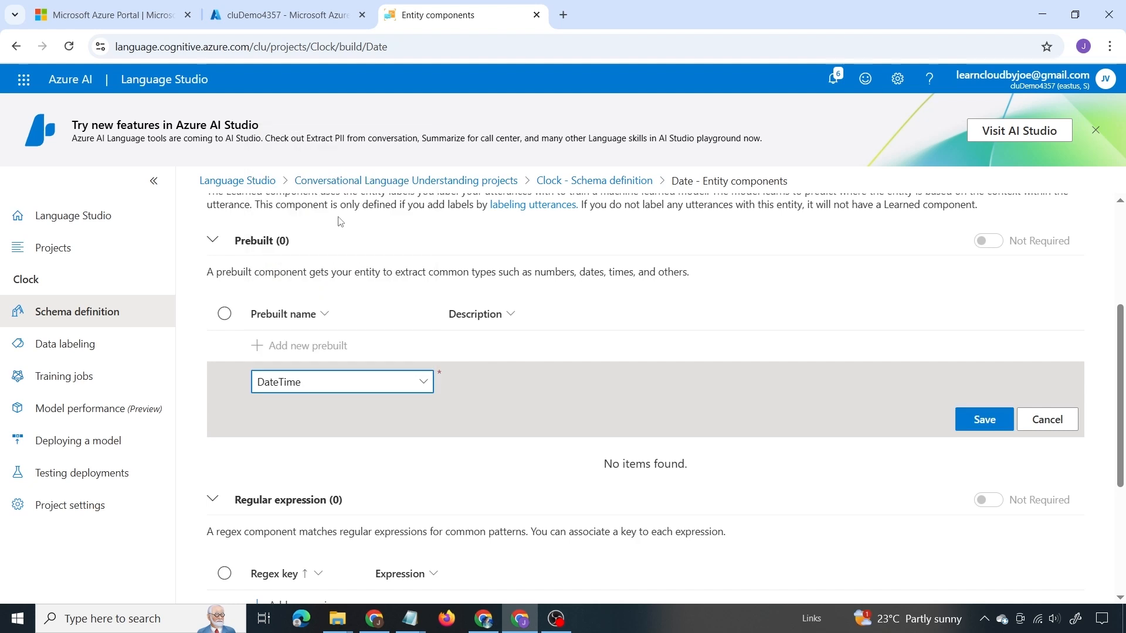
Step: Look through the available prebuilt types, keep DateTime selected and save the prebuilt component
click(361, 383)
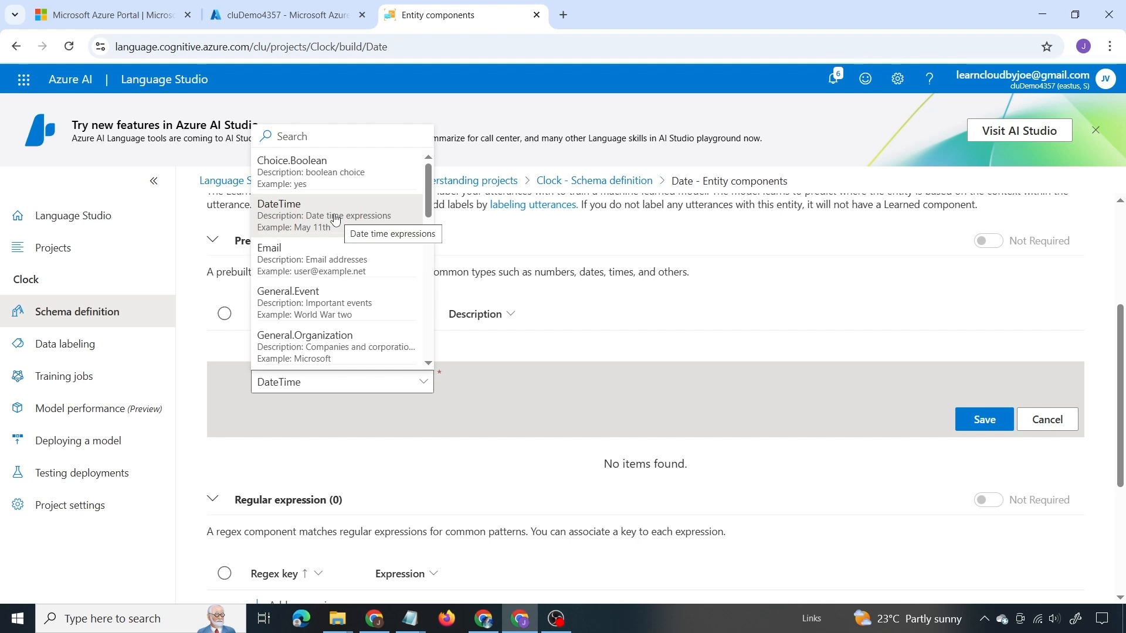
scroll(334, 219, down, 3)
scroll(335, 220, down, 2)
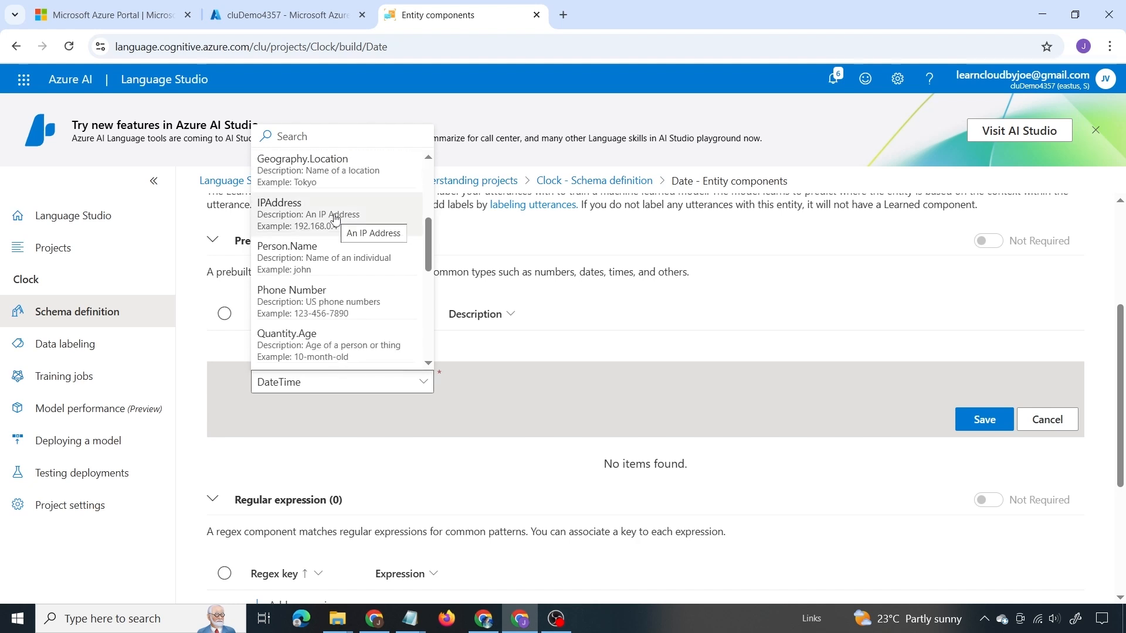
scroll(335, 219, down, 2)
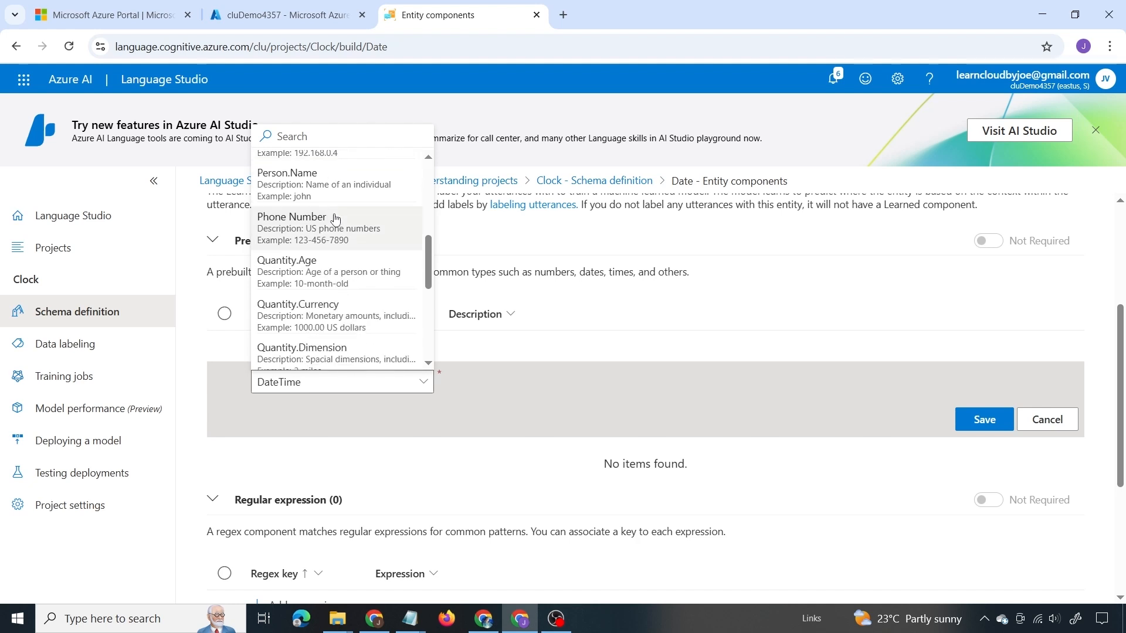
scroll(335, 219, up, 7)
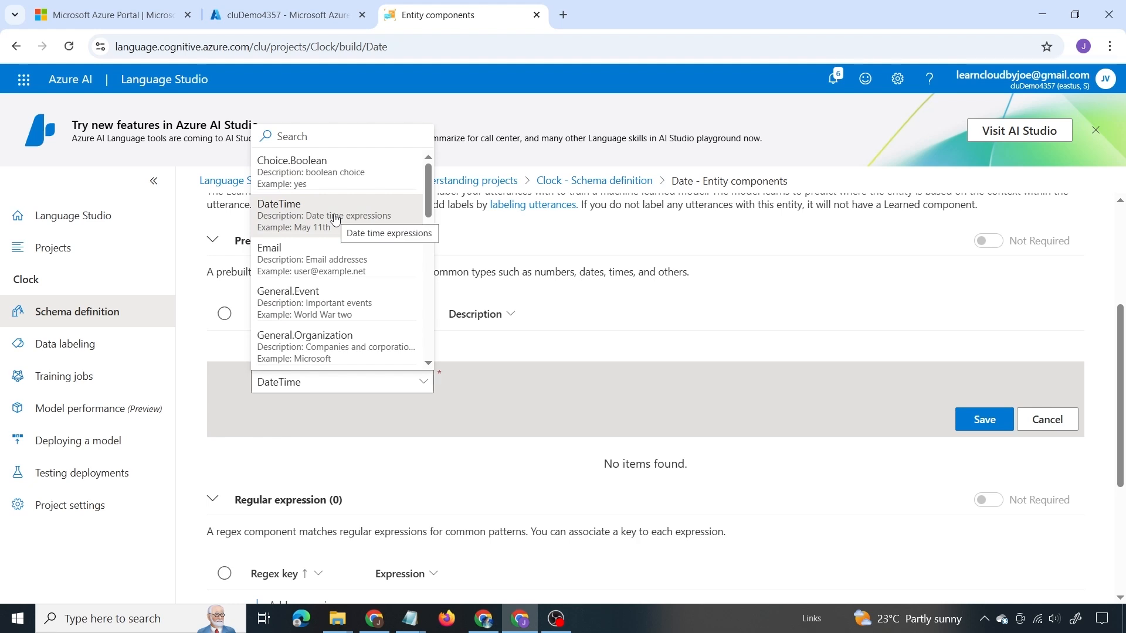
click(335, 219)
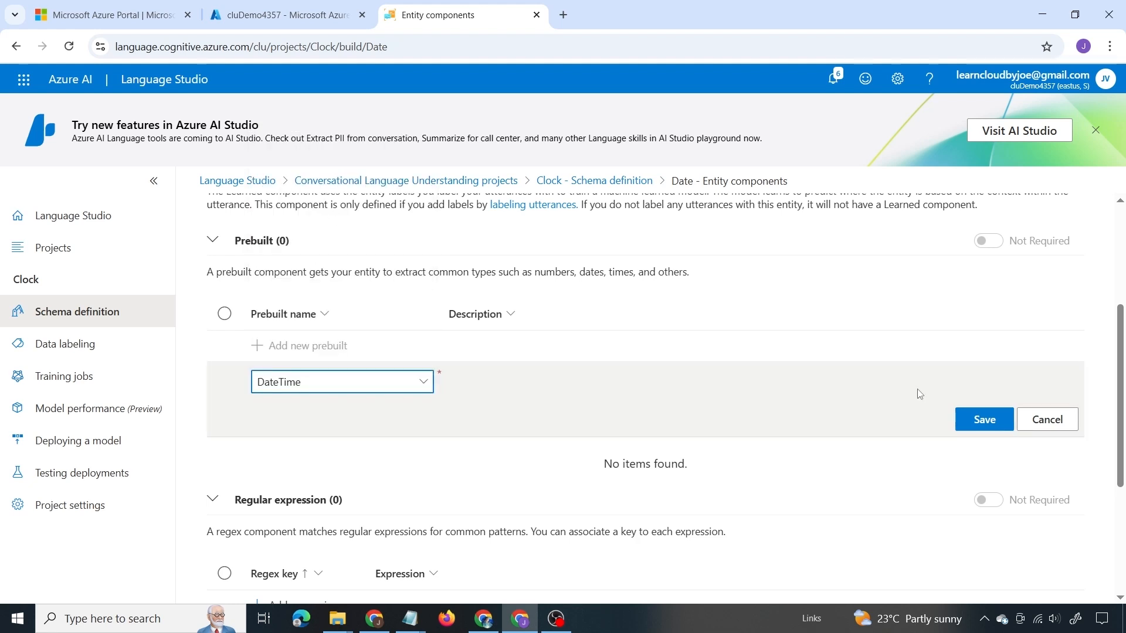
click(976, 421)
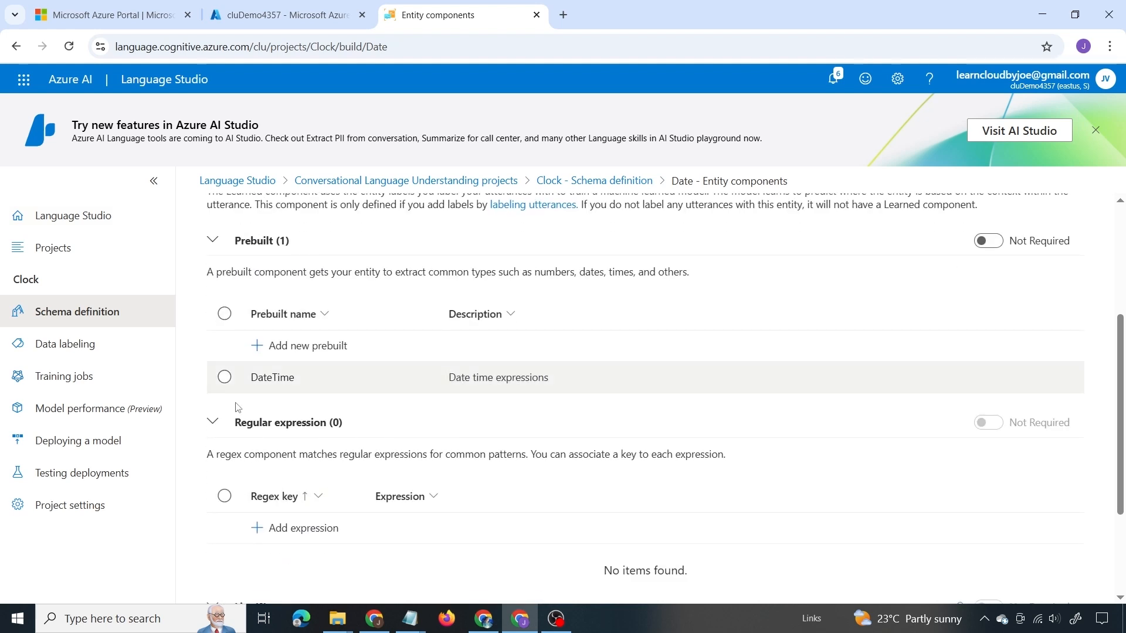
Step: Select the DateTime prebuilt and make the Date entity's prebuilt component required
click(225, 377)
click(989, 241)
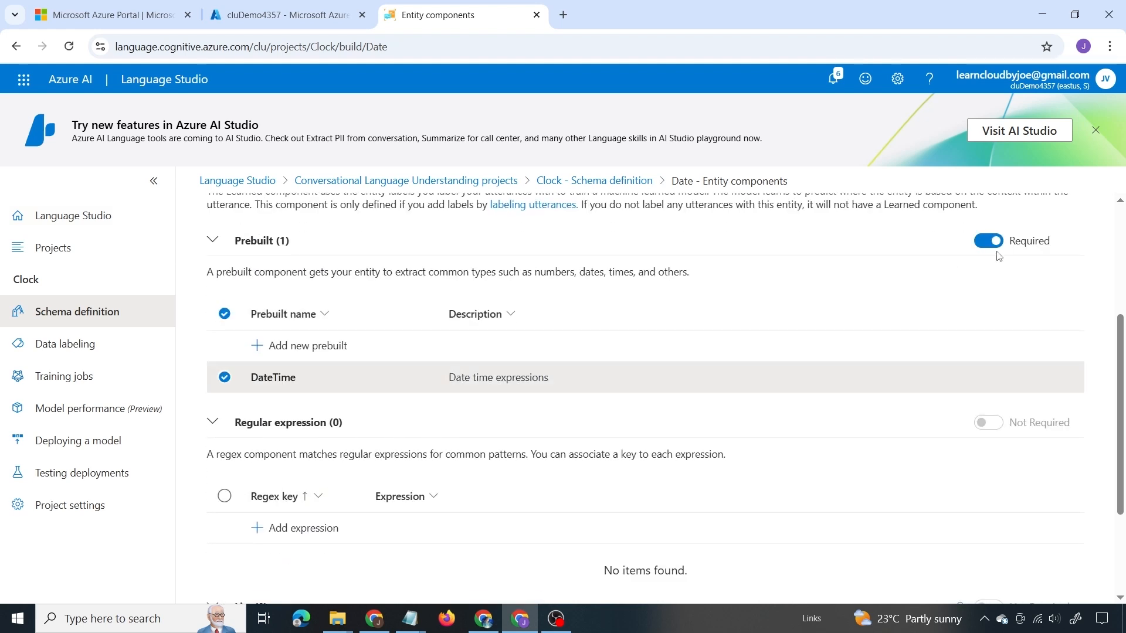
scroll(885, 327, up, 4)
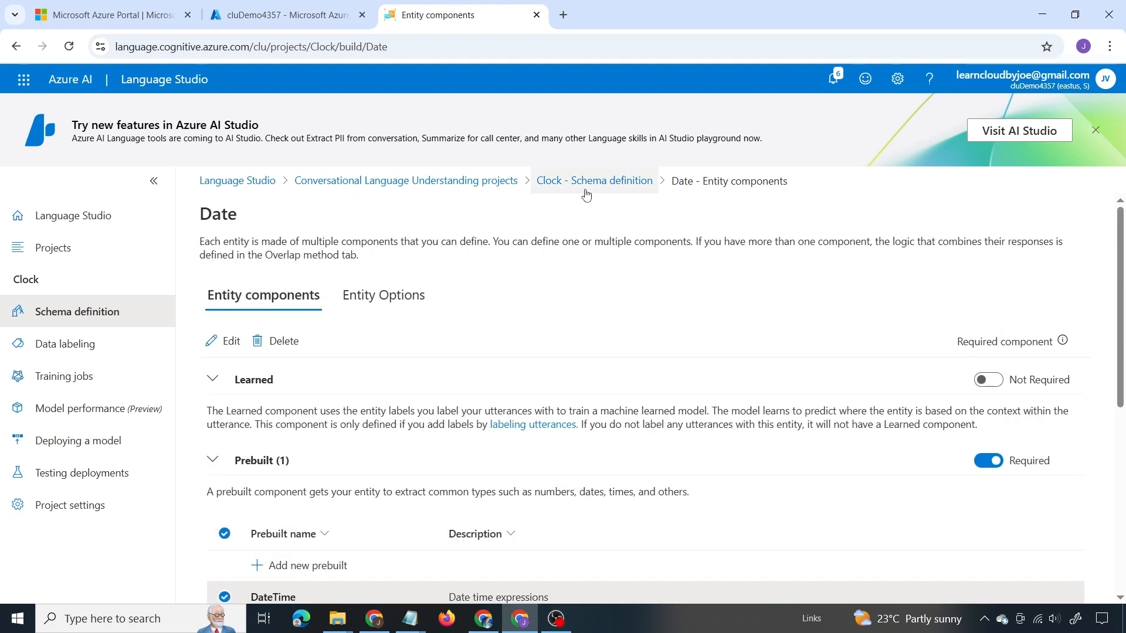
Step: Return to the schema definition, open the GetDay intent and review its labeled utterances
click(576, 183)
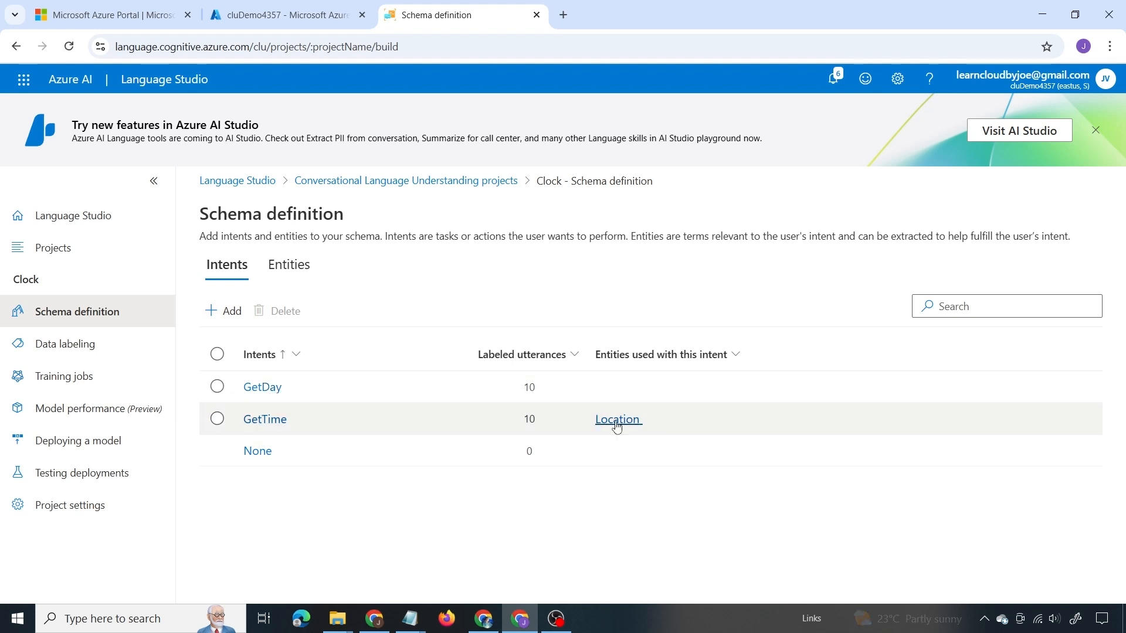
click(274, 391)
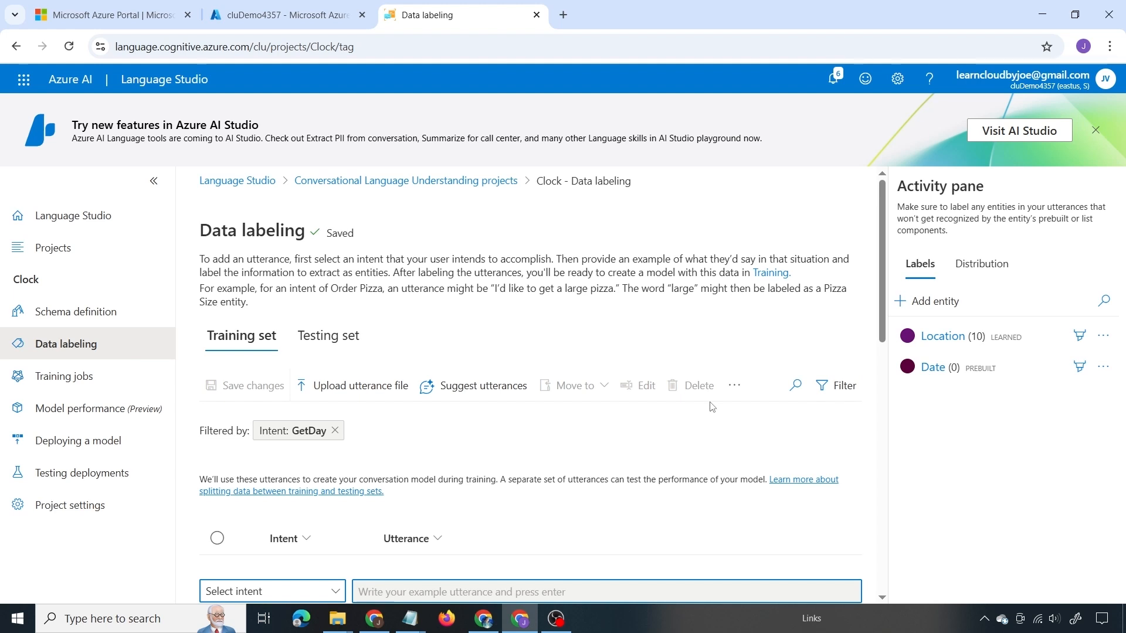
scroll(528, 434, down, 4)
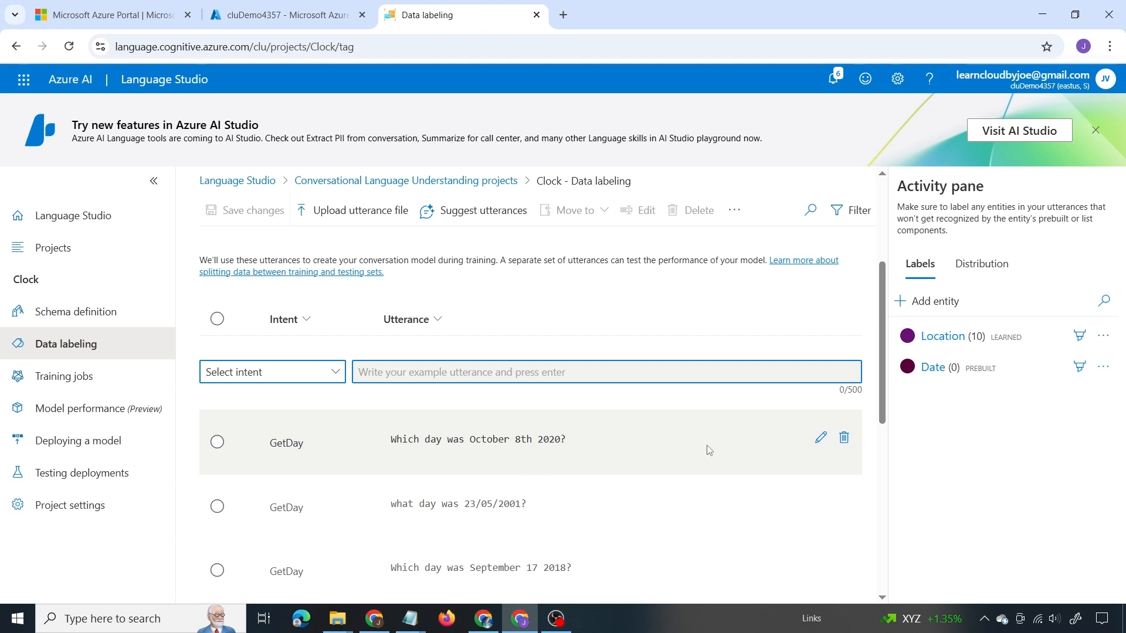
scroll(709, 450, down, 5)
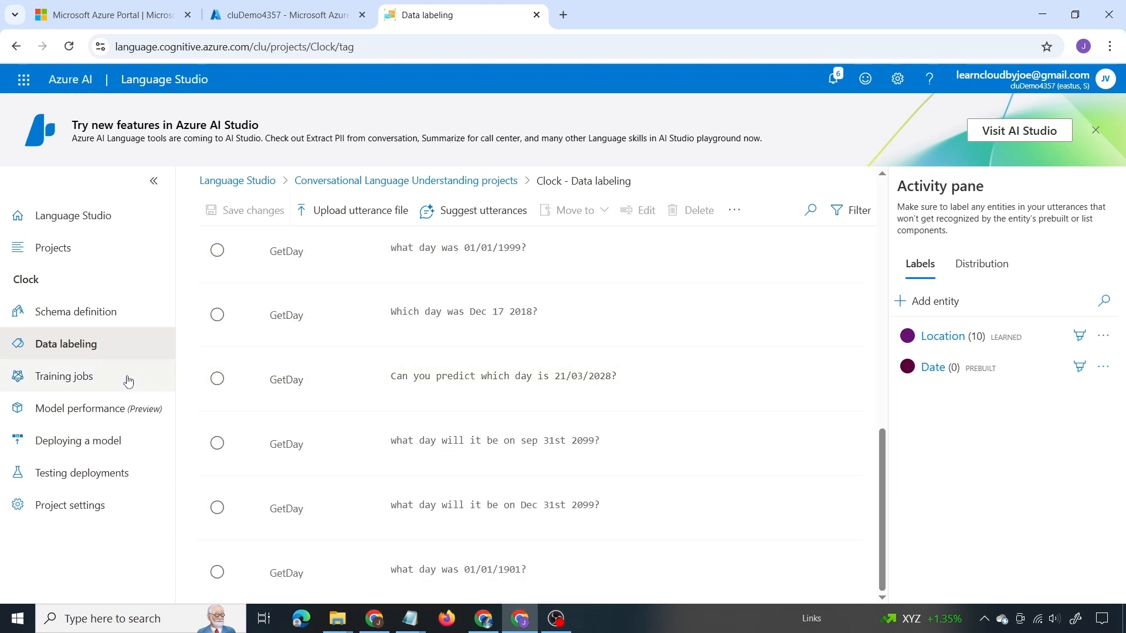
Step: Train a new model named Clock using standard training and an automatic split of 80% training and 20% testing
click(115, 387)
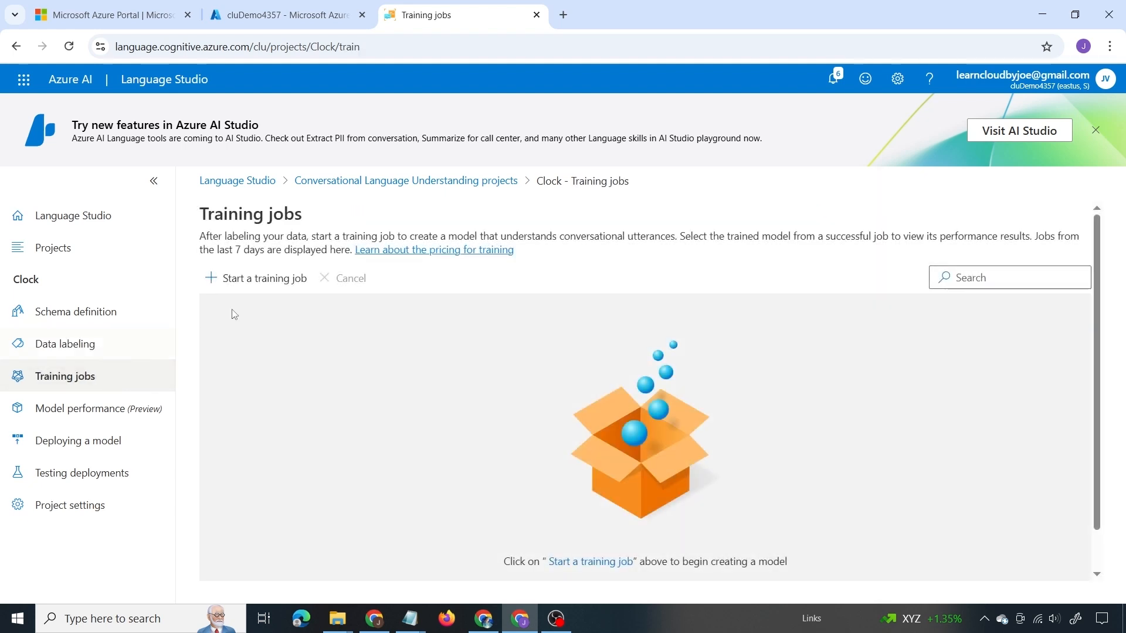
click(253, 281)
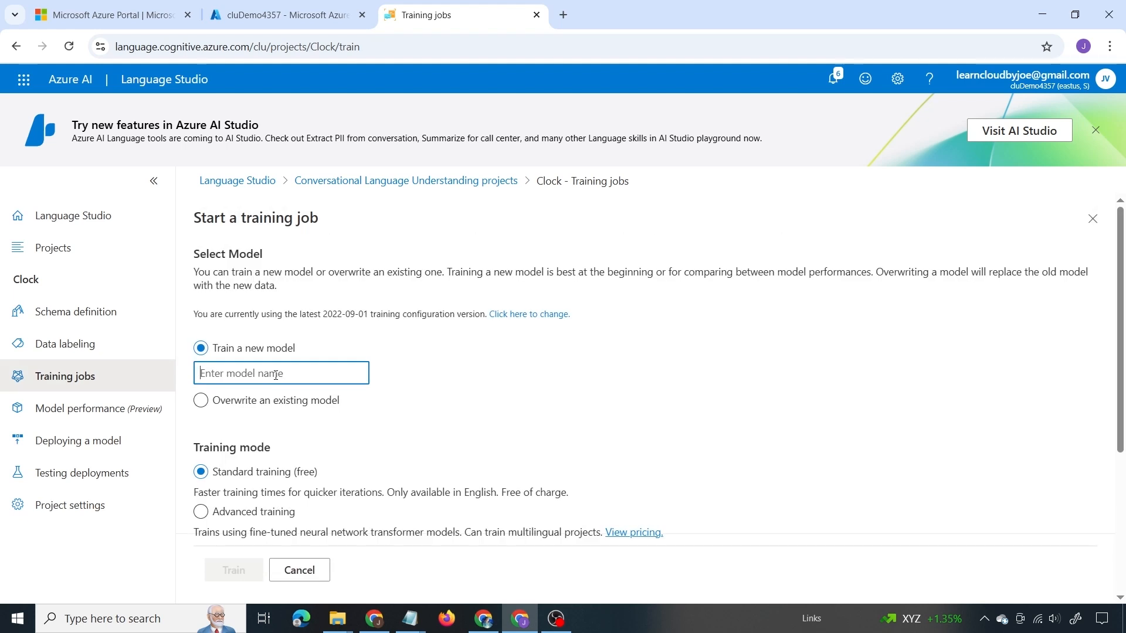
key(Caps_Lock)
text(C)
key(Caps_Lock)
text(lock)
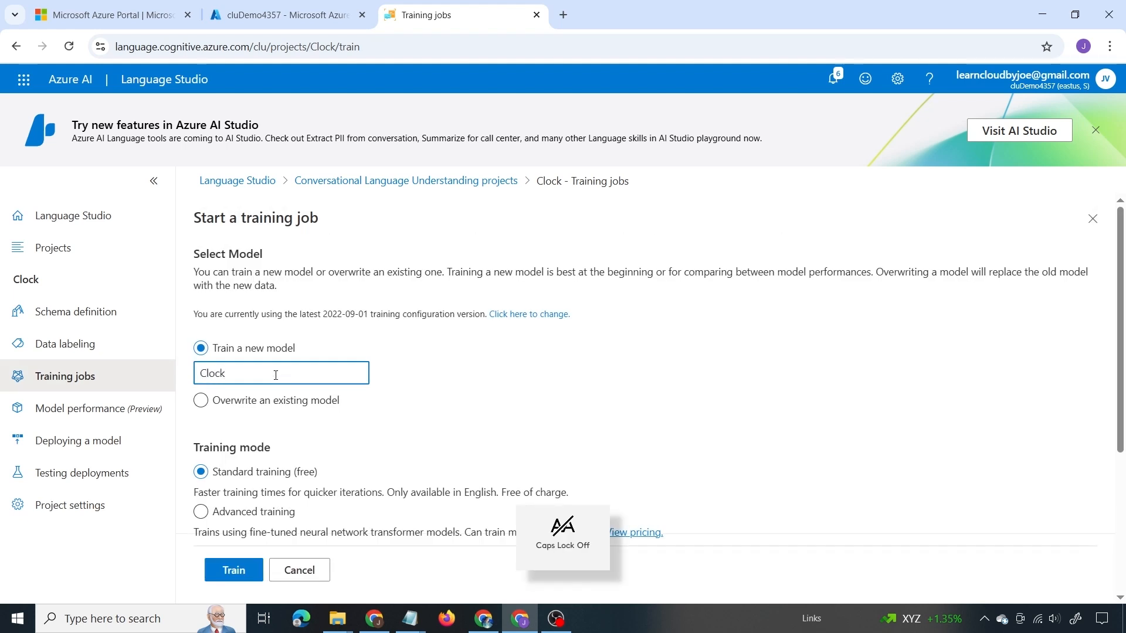
scroll(276, 376, down, 3)
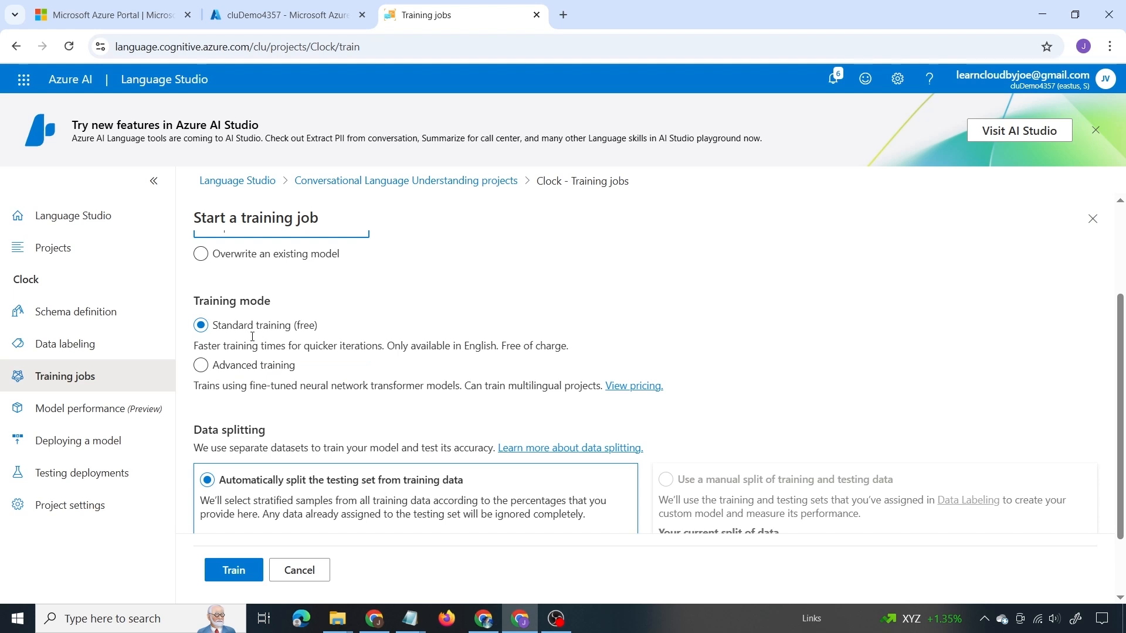
scroll(237, 320, down, 2)
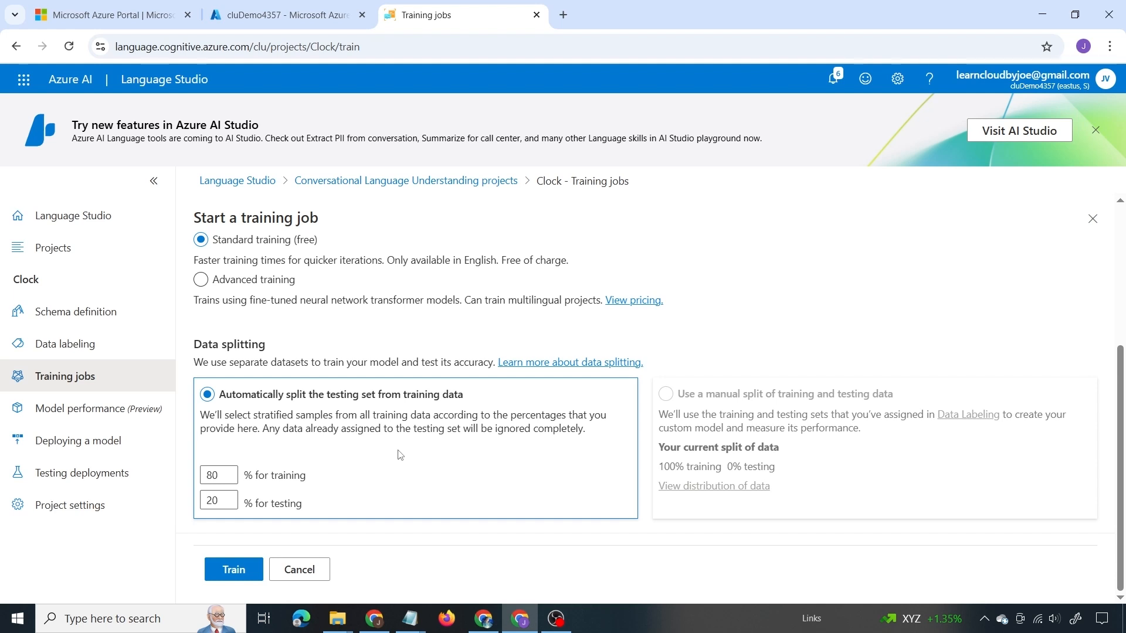
click(234, 569)
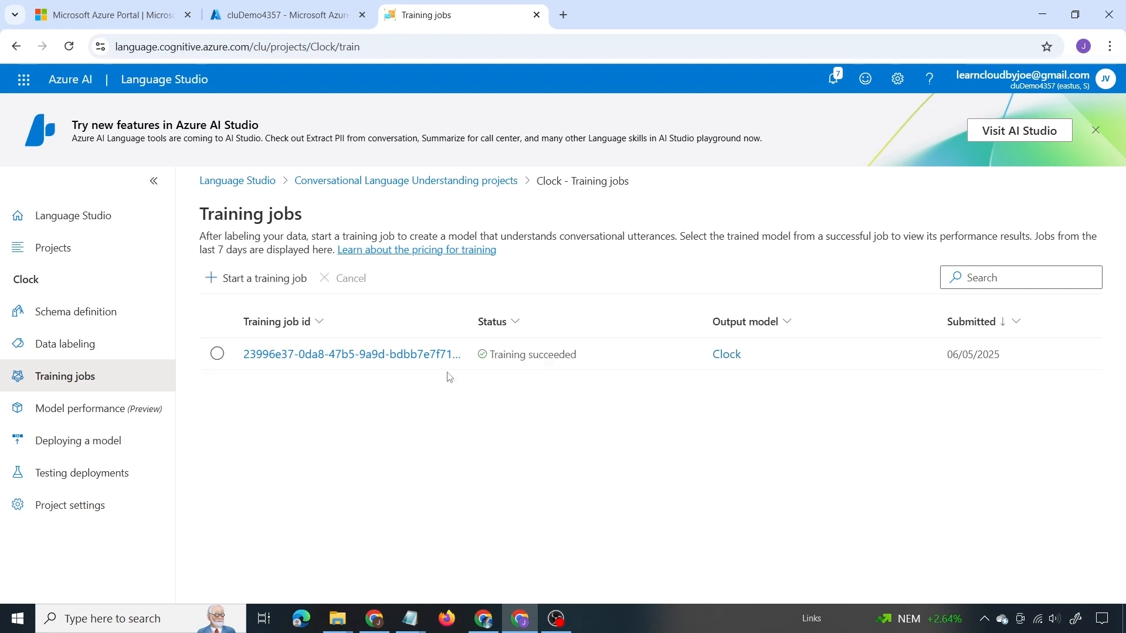
Step: Examine the details of the Clock model's training job, including status, mode and progress, and close them
click(333, 356)
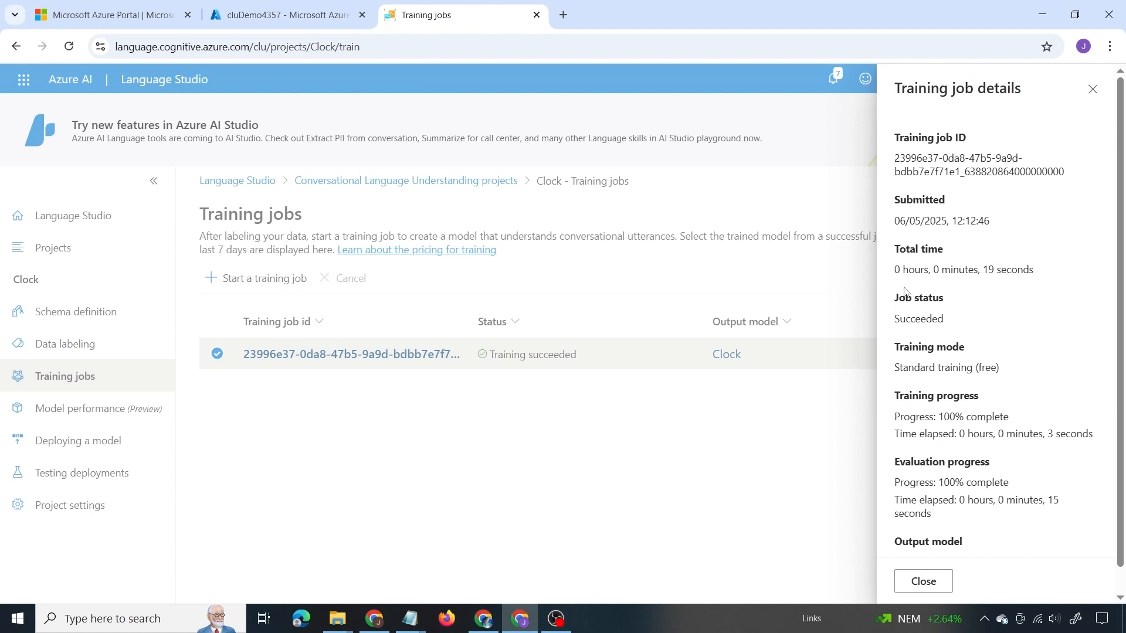
scroll(924, 341, down, 1)
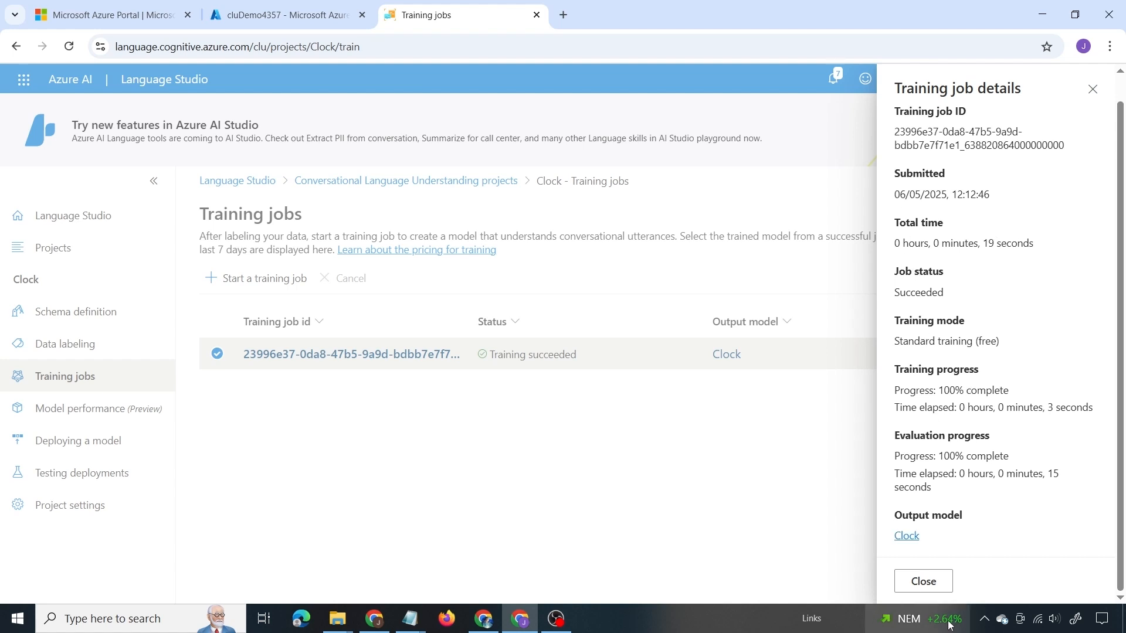
click(923, 581)
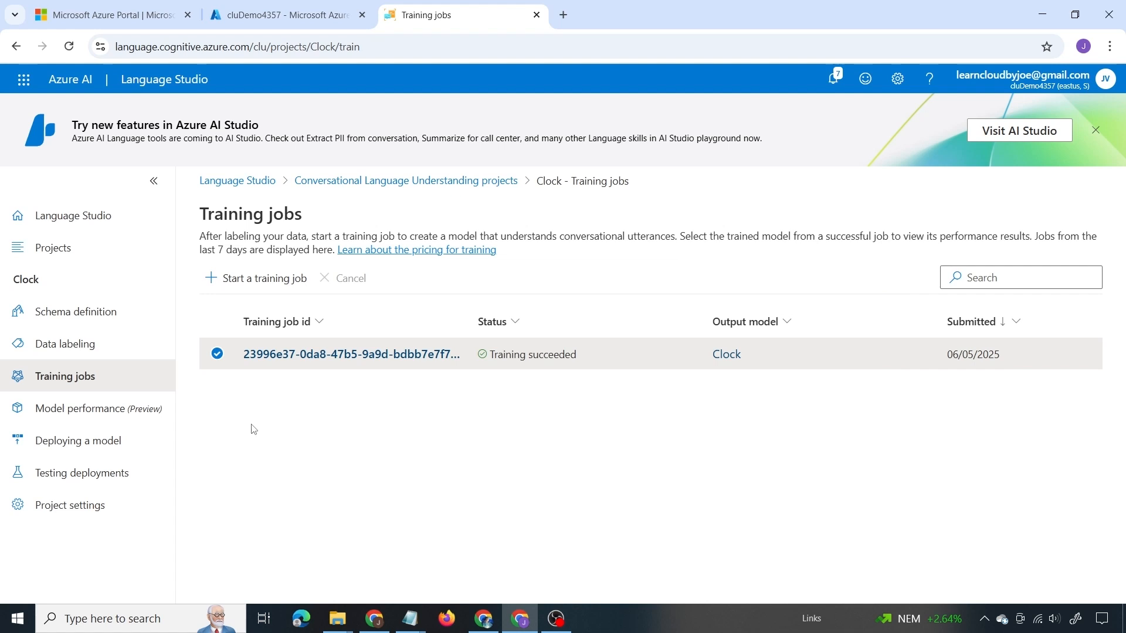
Step: Open the Clock model's performance results and examine its overview and the per-intent precision, recall and F1 scores
click(151, 412)
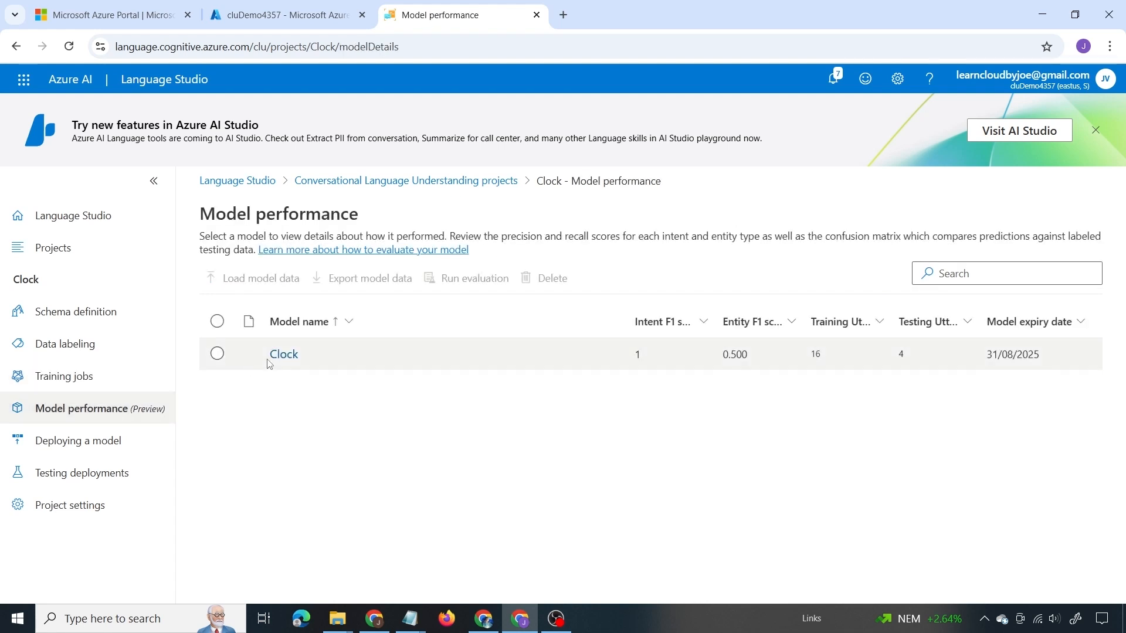
click(284, 354)
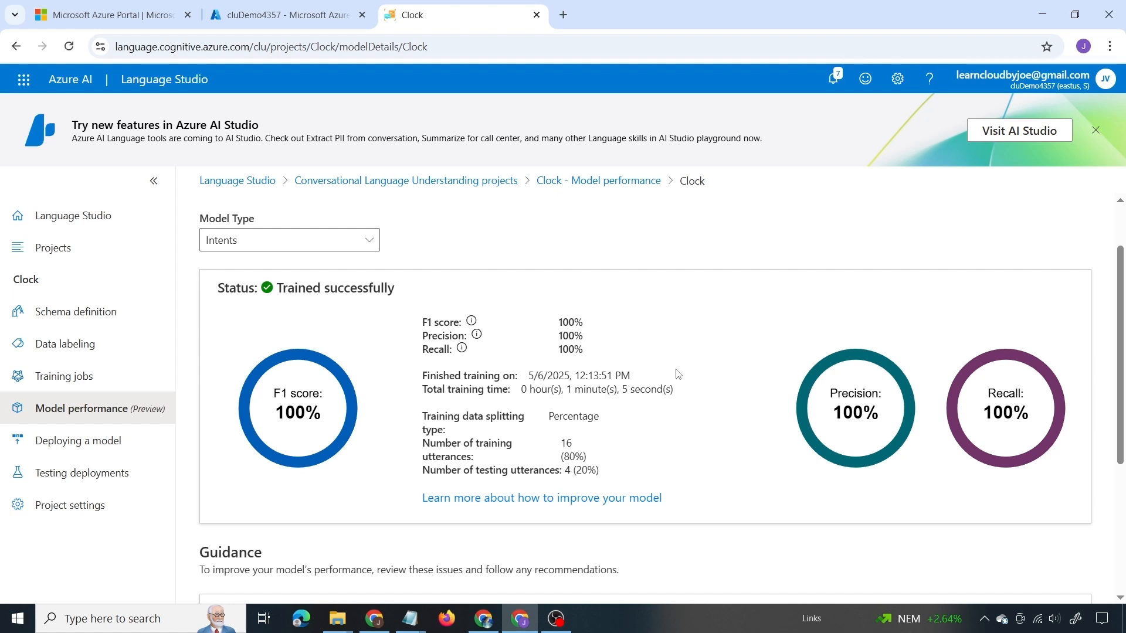
scroll(687, 390, up, 1)
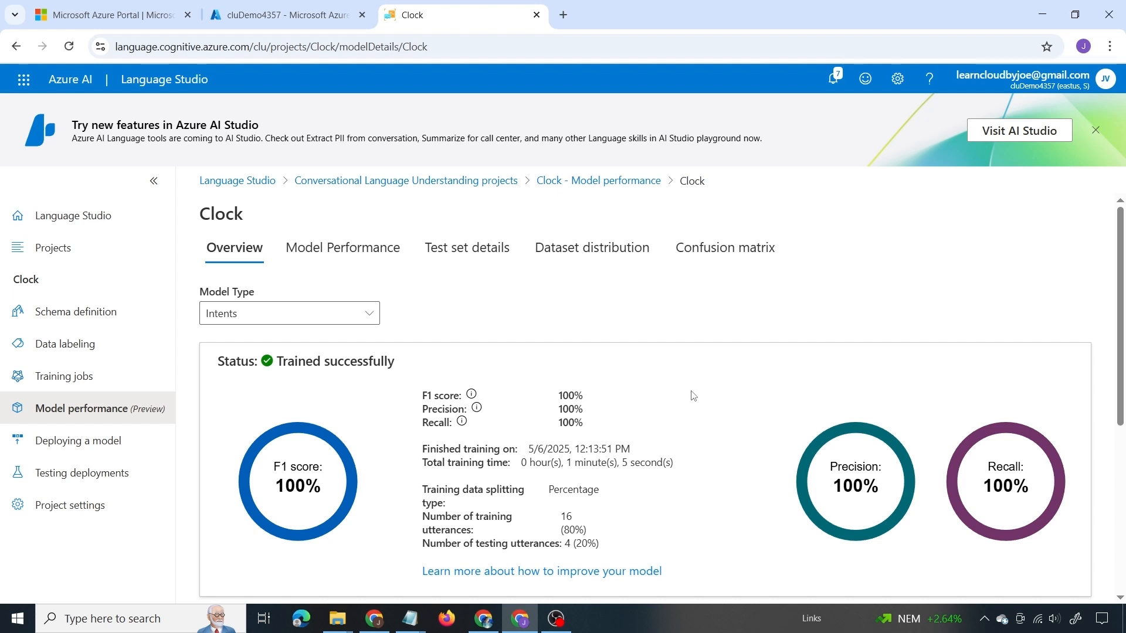
click(354, 257)
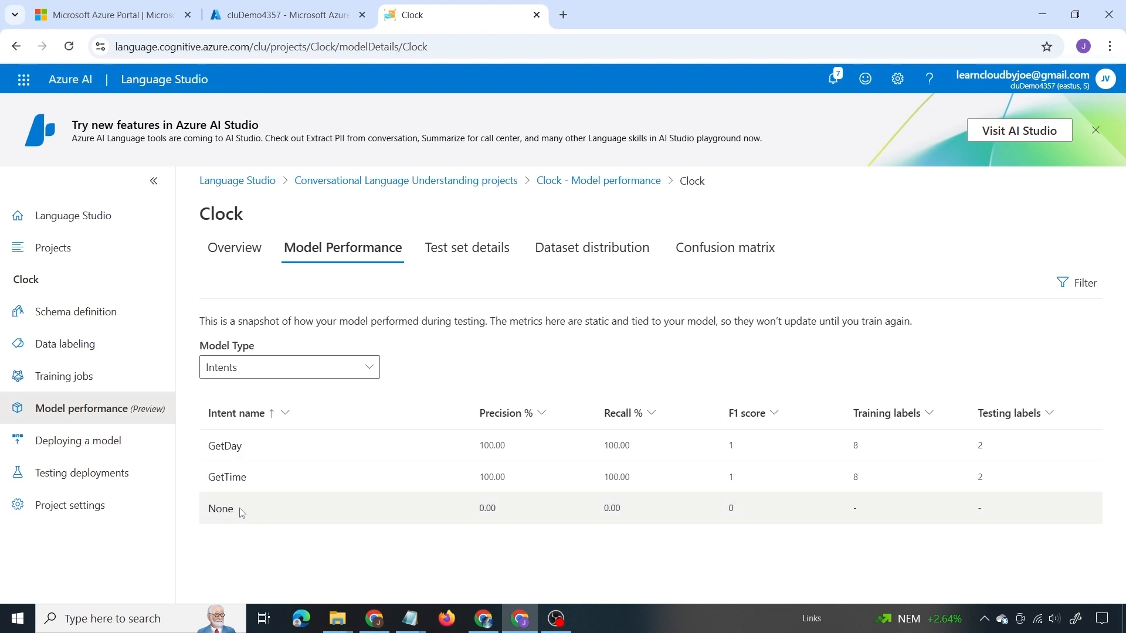
drag(240, 512, 211, 508)
click(285, 508)
Step: Look through the Clock model's test set details, confusion matrix and dataset distribution
click(466, 258)
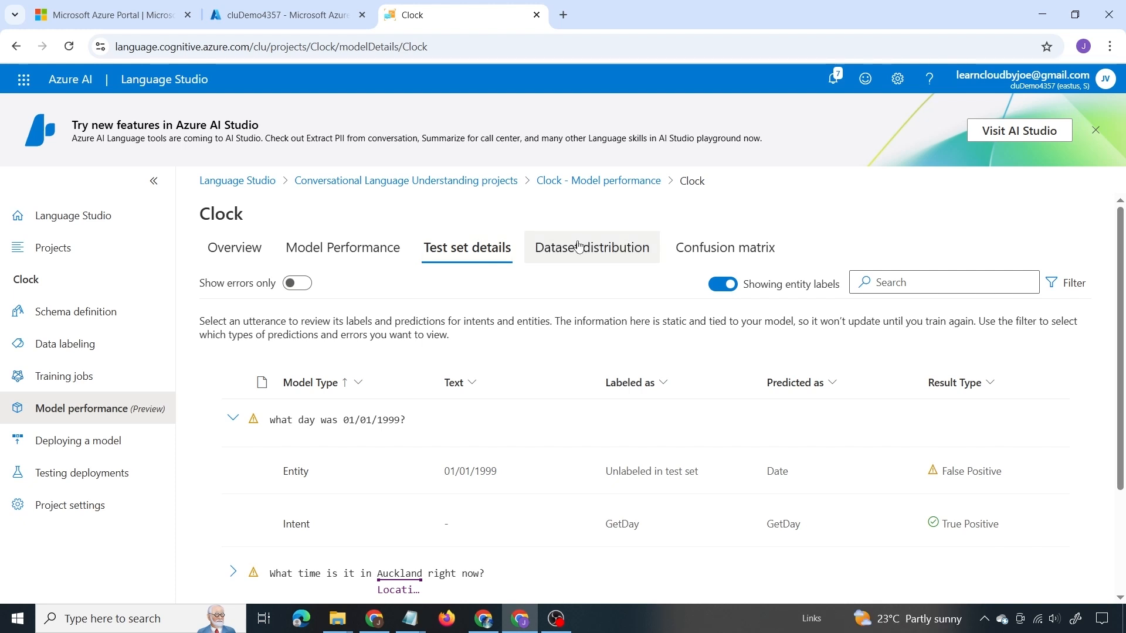
click(680, 247)
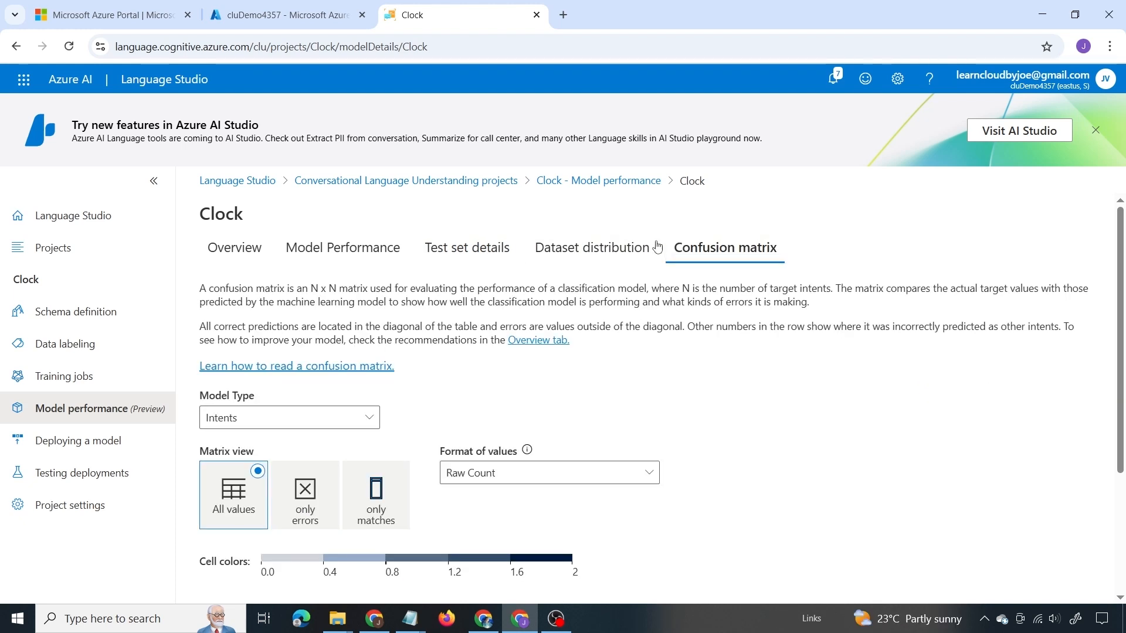
click(610, 251)
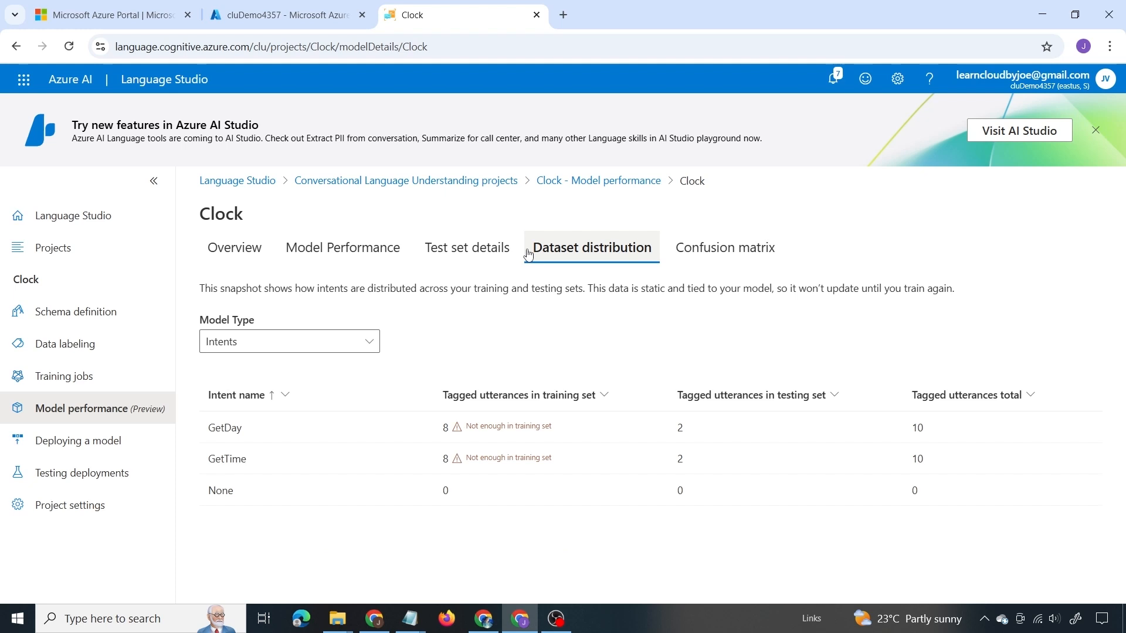
Step: Deploy the trained Clock model under a new deployment name, Clock_Model, keeping all default regions
click(109, 443)
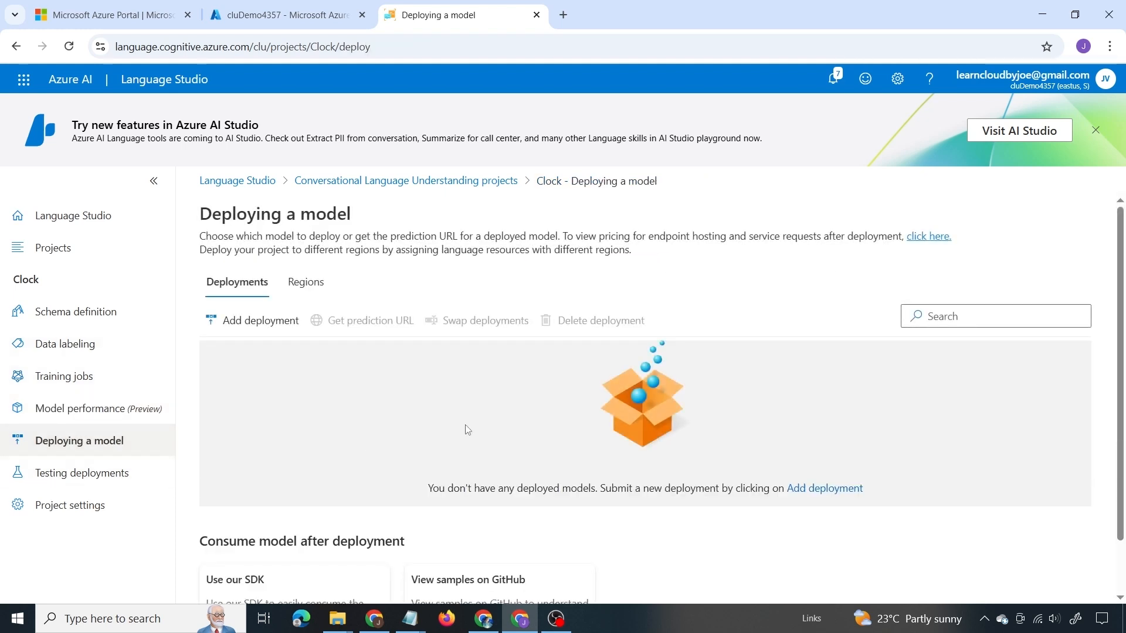
scroll(472, 426, down, 1)
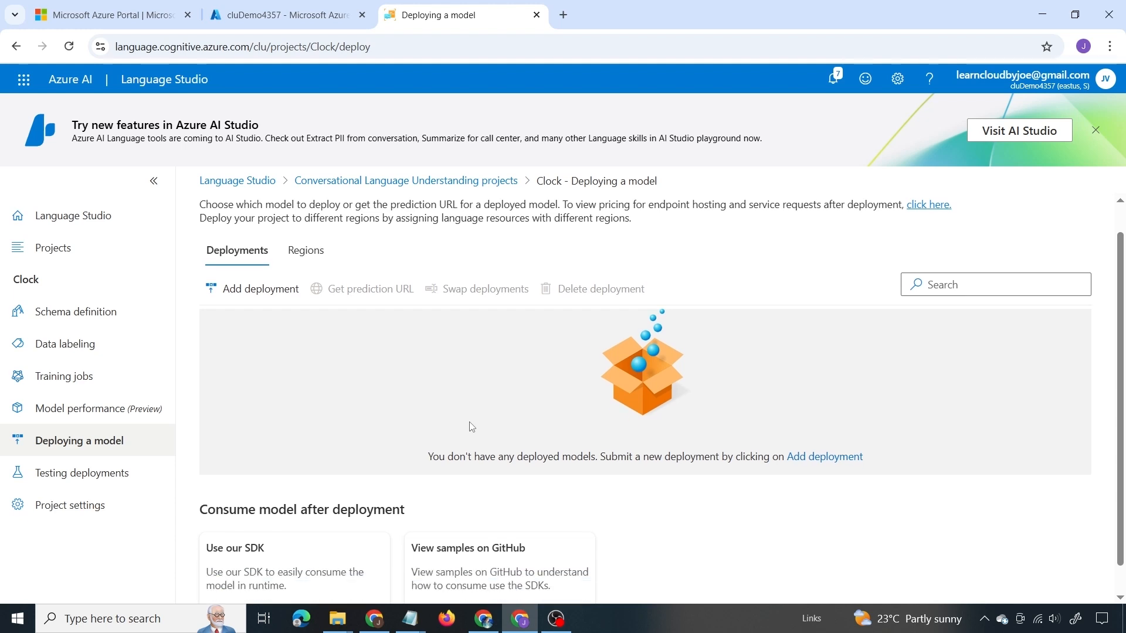
click(828, 427)
click(407, 250)
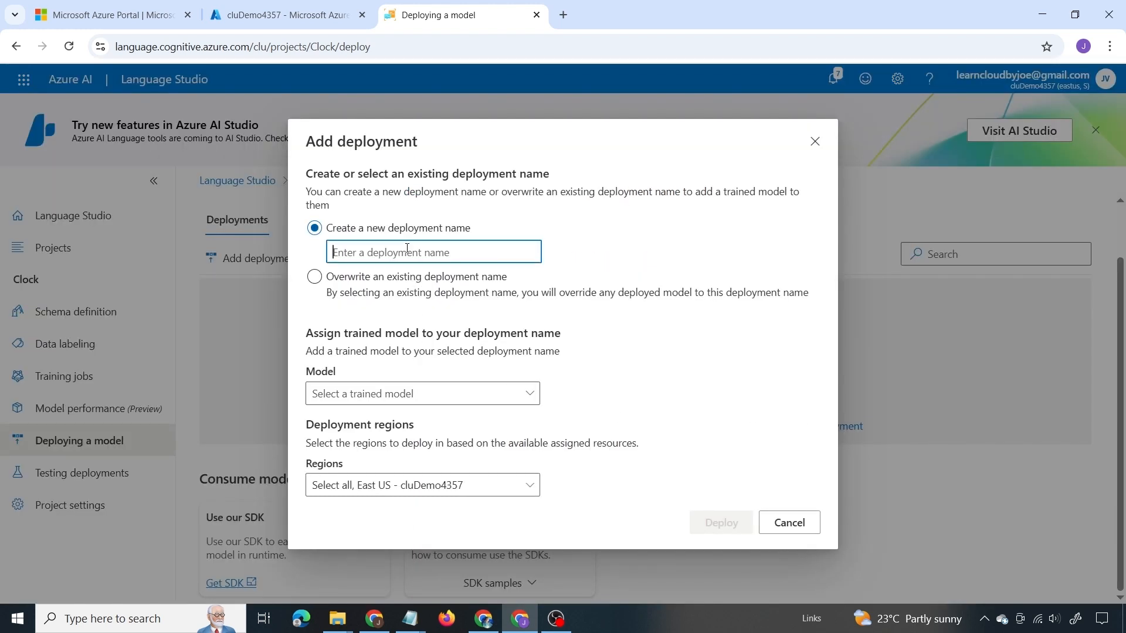
text(Clock Model)
key(ctrl+Left)
key(BackSpace)
text(_)
click(389, 397)
click(385, 442)
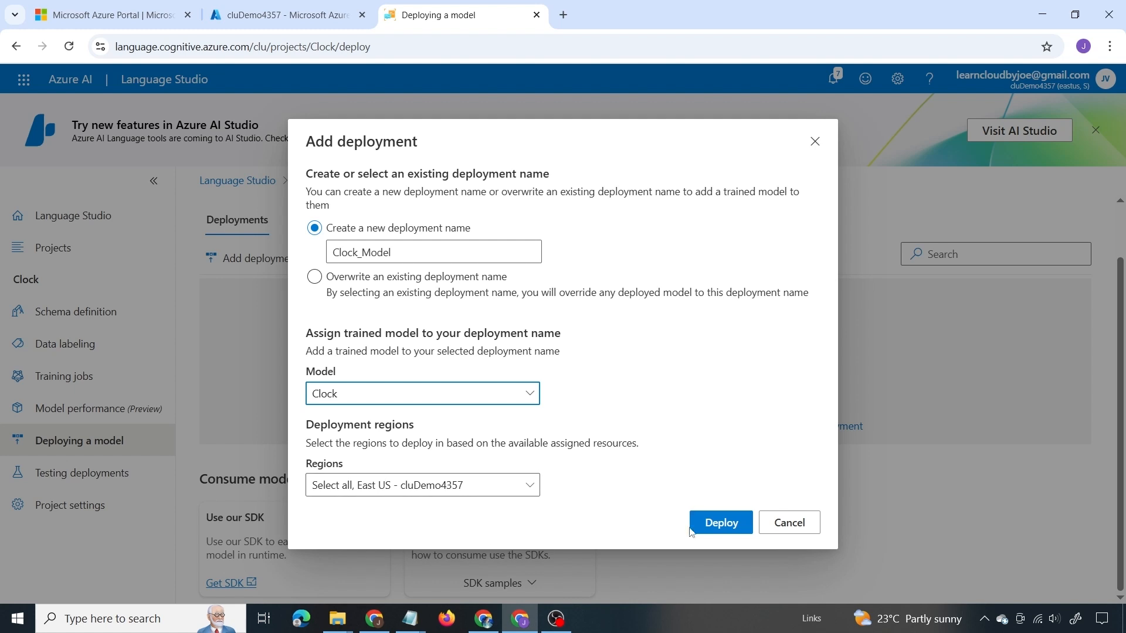
click(716, 527)
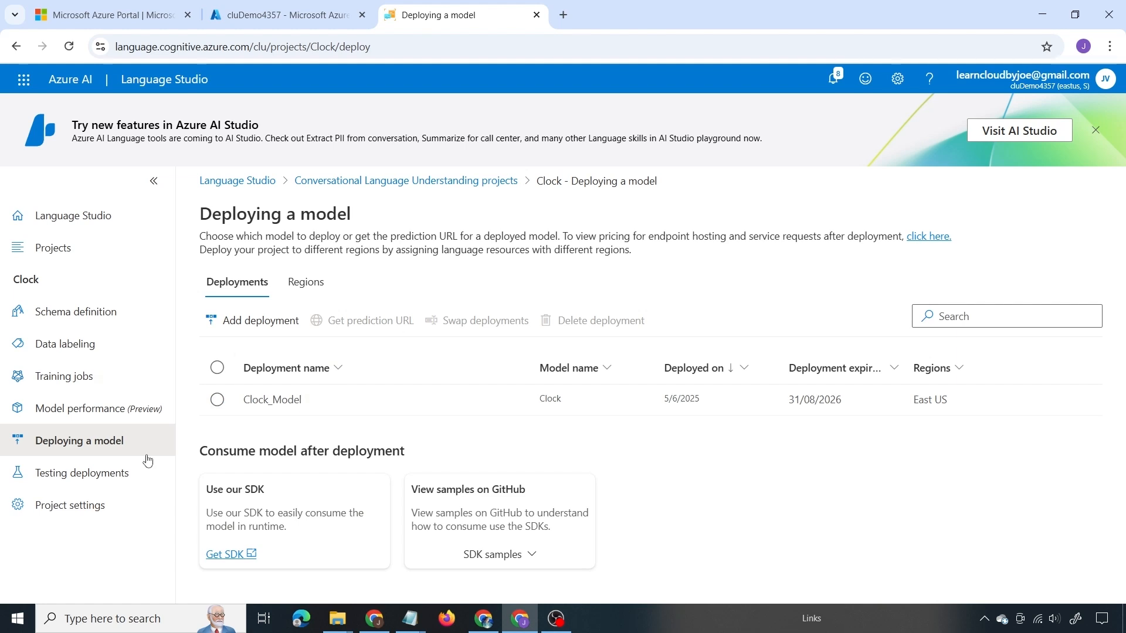
Step: Test the Clock_Model deployment with the utterance "What's the current time in Paris?" copied from the Notepad notes and review the result
click(77, 476)
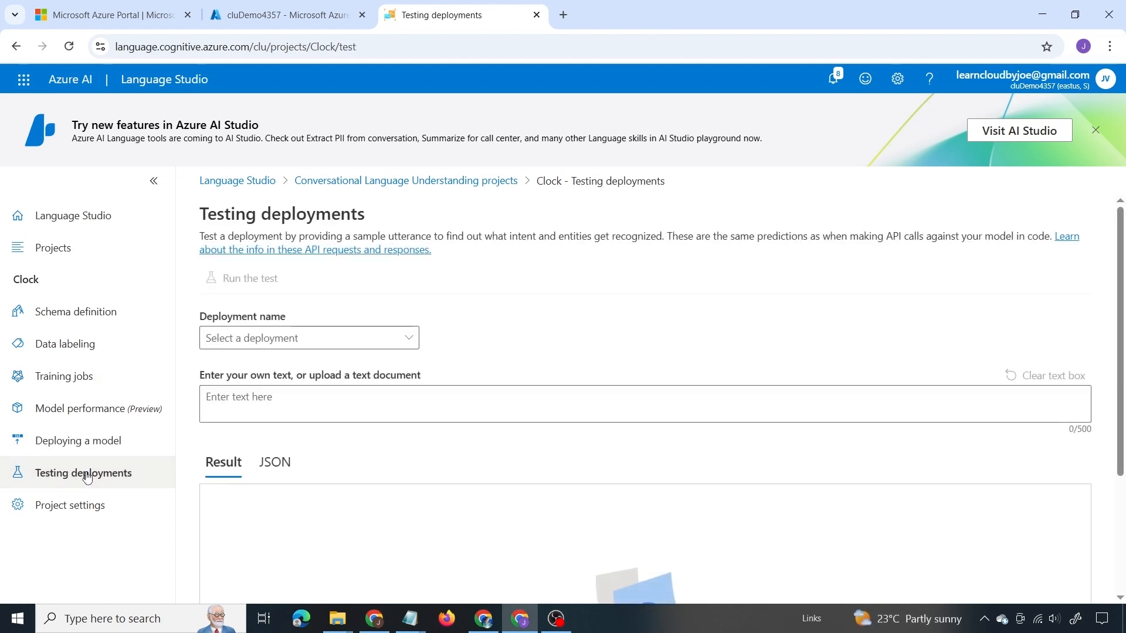
click(276, 338)
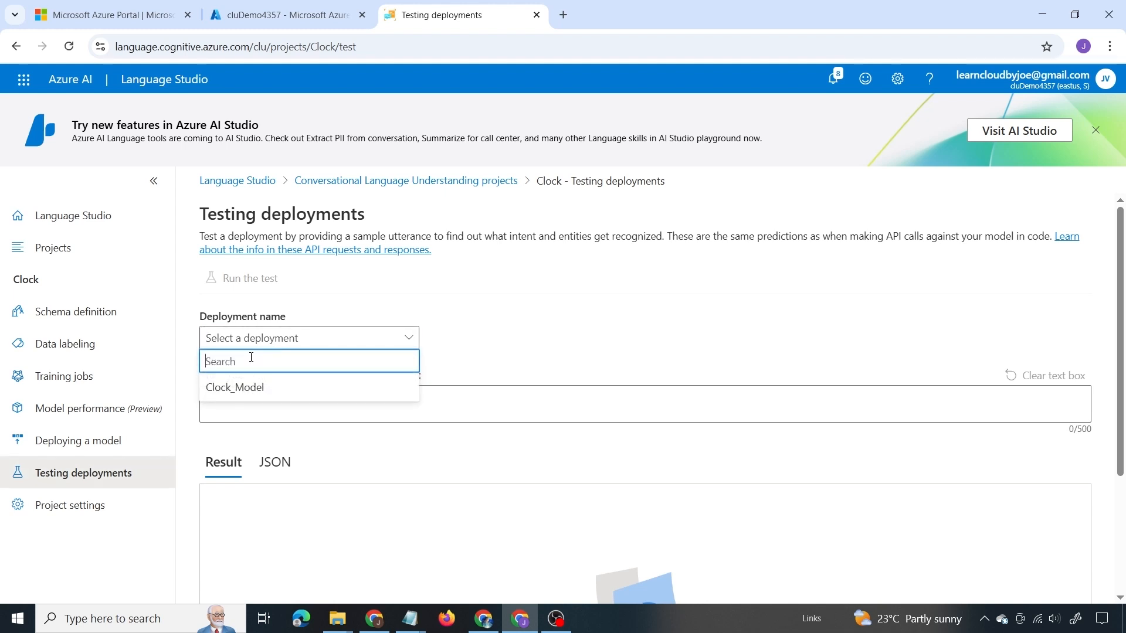
click(237, 388)
click(260, 405)
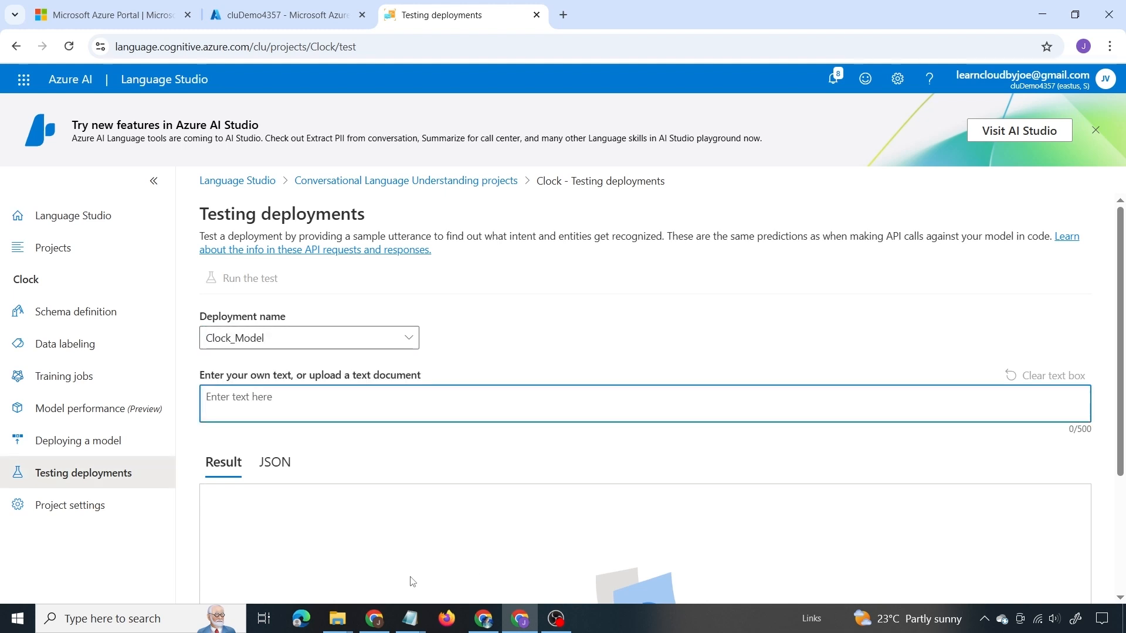
click(411, 619)
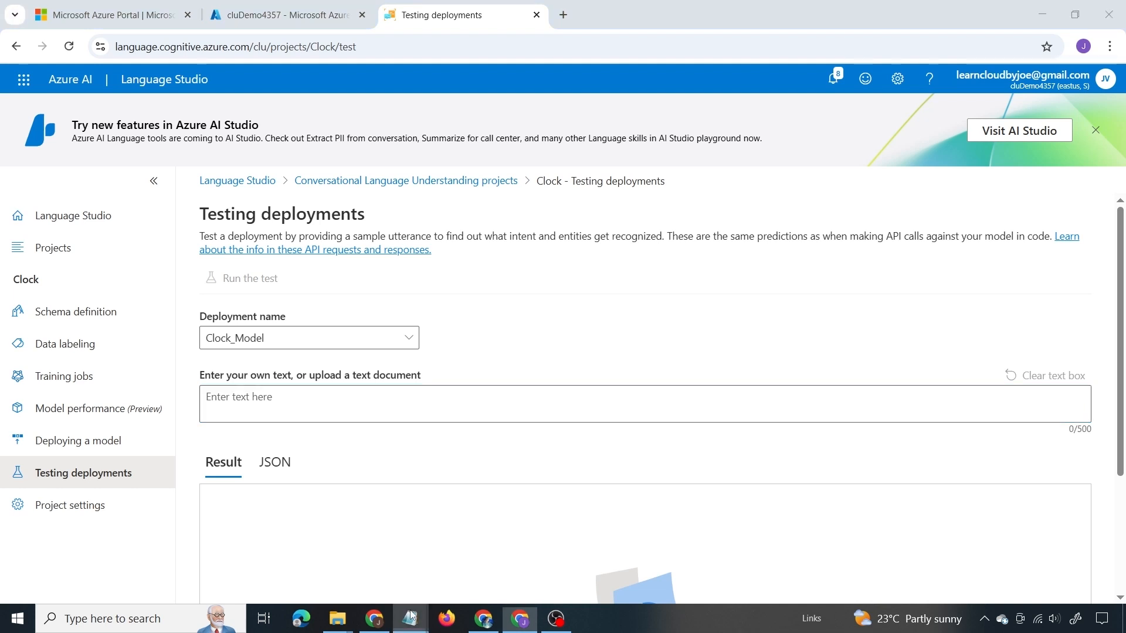
key(ctrl+c)
click(1040, 8)
key(ctrl+v)
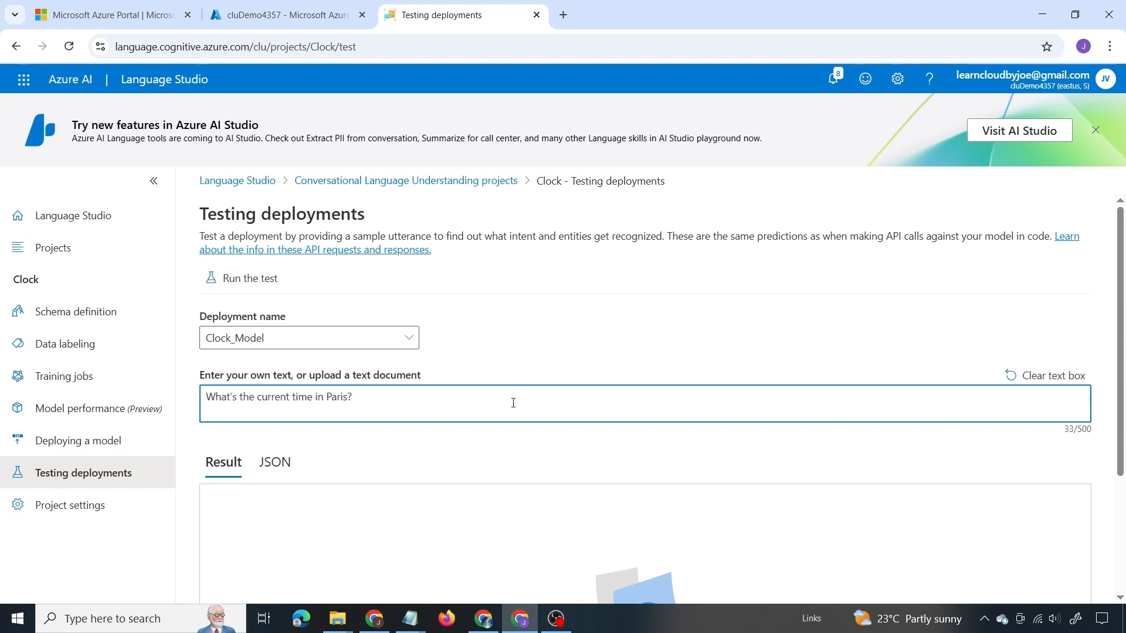
click(235, 278)
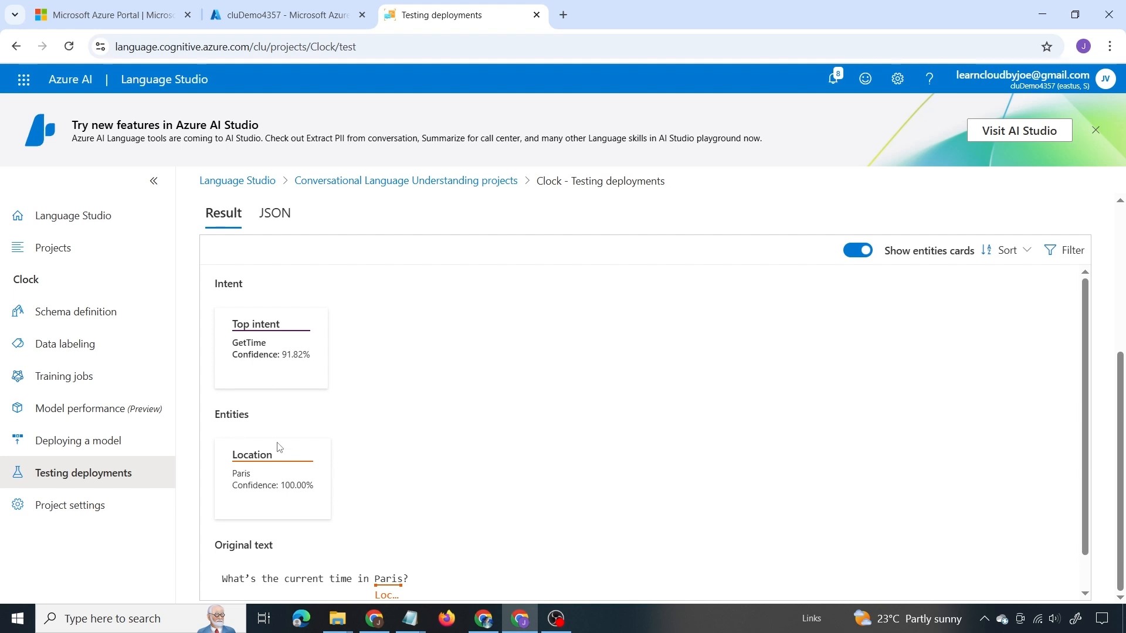
scroll(258, 430, down, 1)
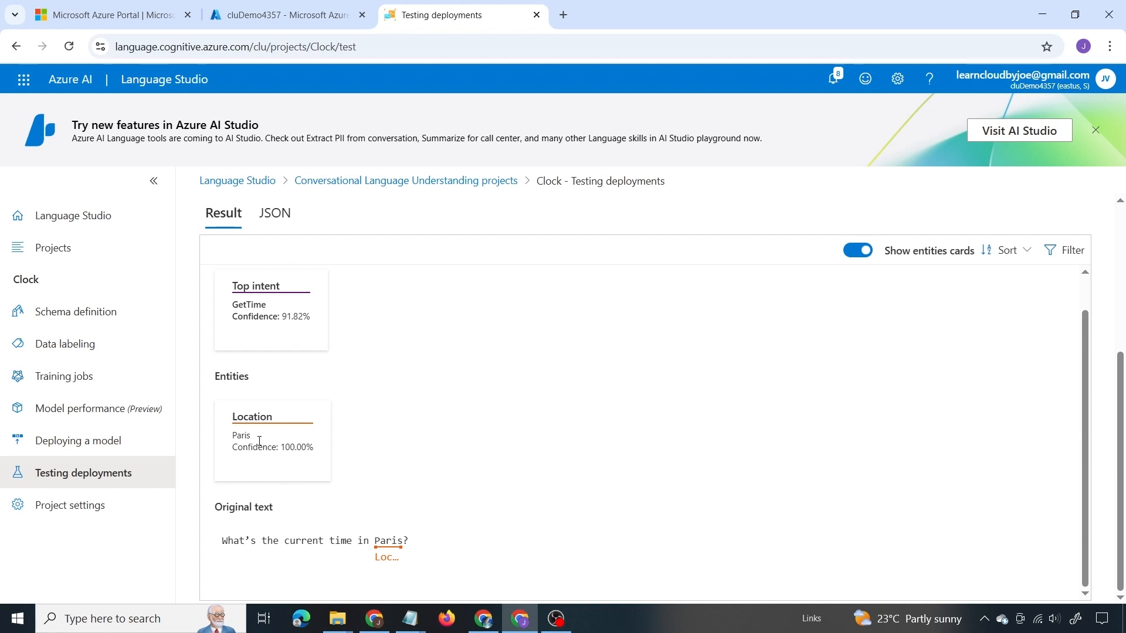
Step: Run the deployment test with "Which day was 01/01/2025?" copied from the Notepad notes and review the predicted intent and entity
scroll(259, 434, up, 1)
key(alt+Tab)
drag(170, 506, 1, 506)
key(ctrl+c)
key(alt+Tab)
key(ctrl+v)
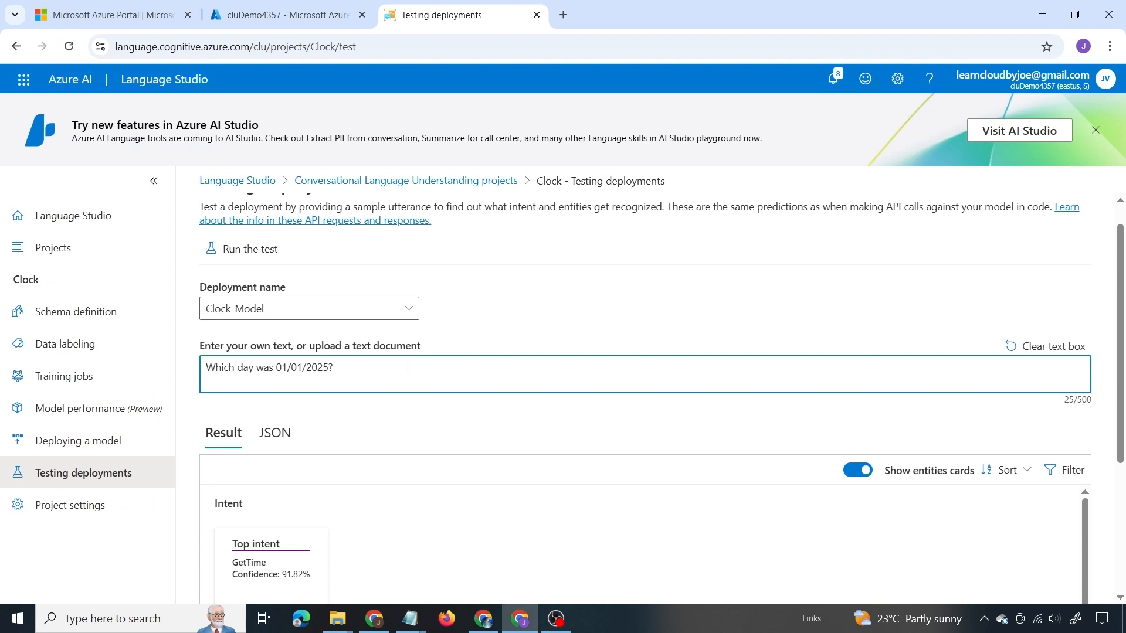
click(255, 261)
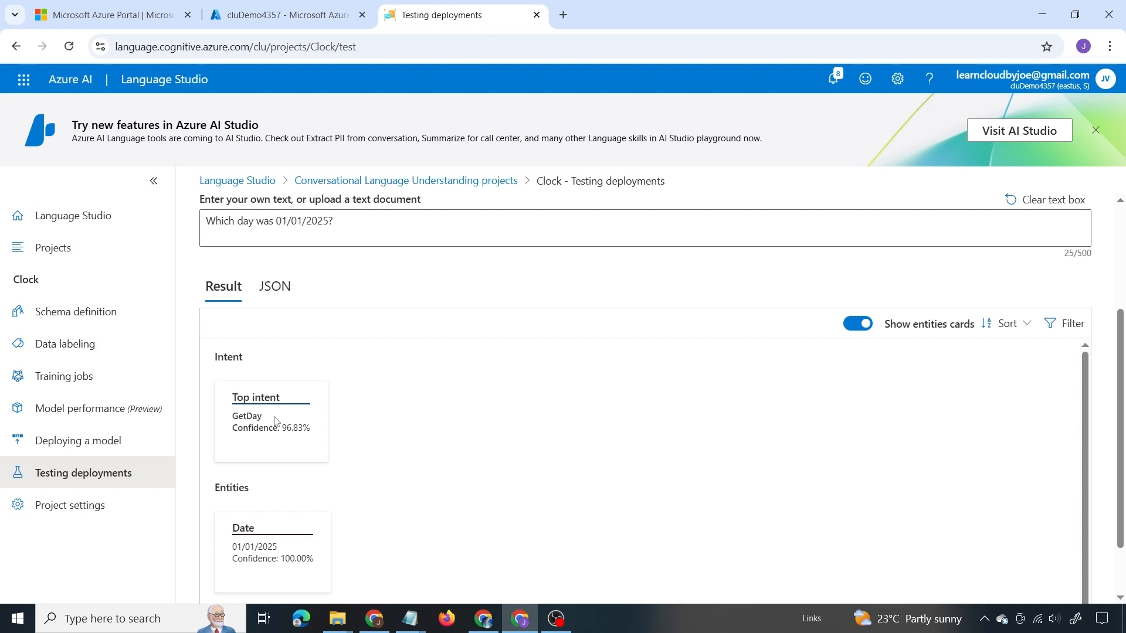
scroll(275, 420, down, 1)
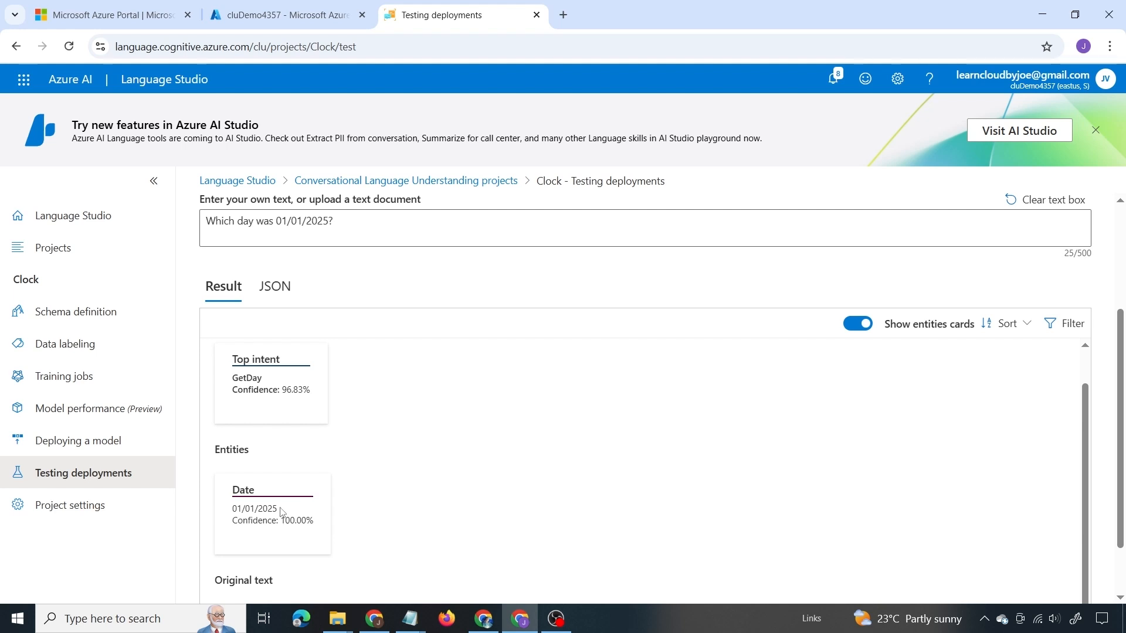
drag(281, 512, 232, 509)
drag(281, 521, 295, 522)
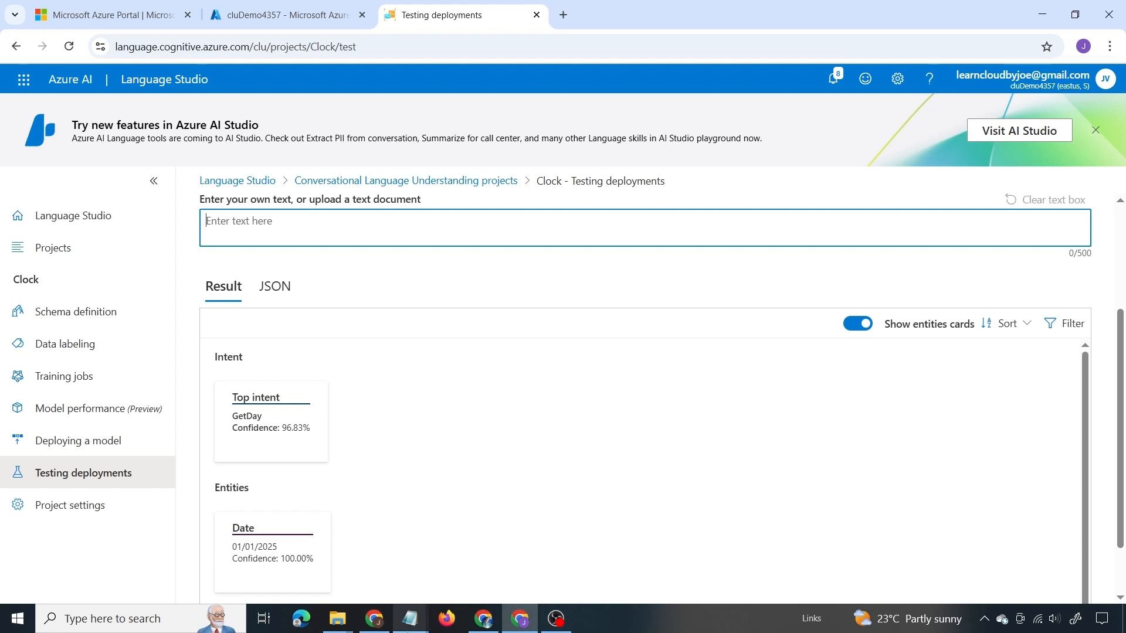
Step: Run the deployment test with the new utterance "Hey do you have any idea about the time in Canberra?" and review the result
click(410, 619)
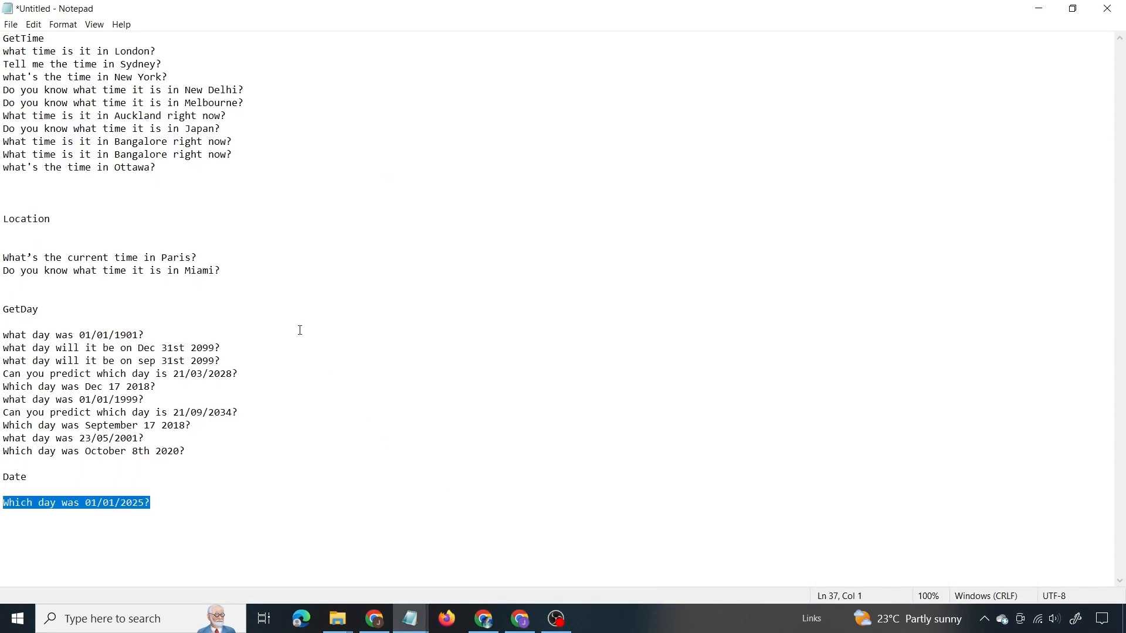
key(alt+Tab)
text(Hey do you)
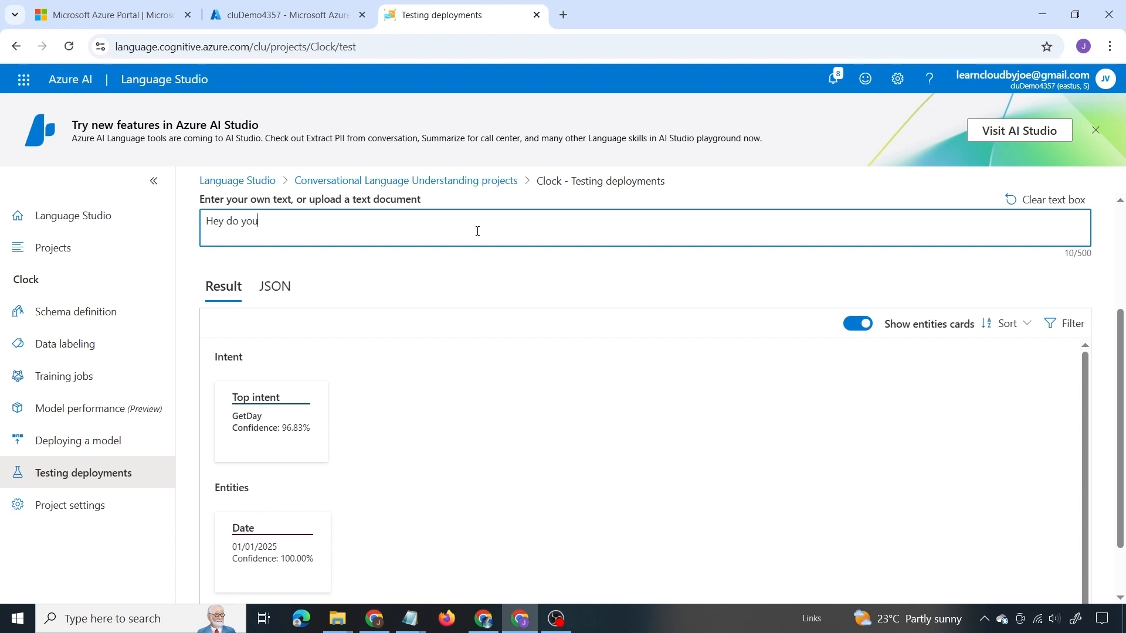
text( have any idea about the time in Canberra?)
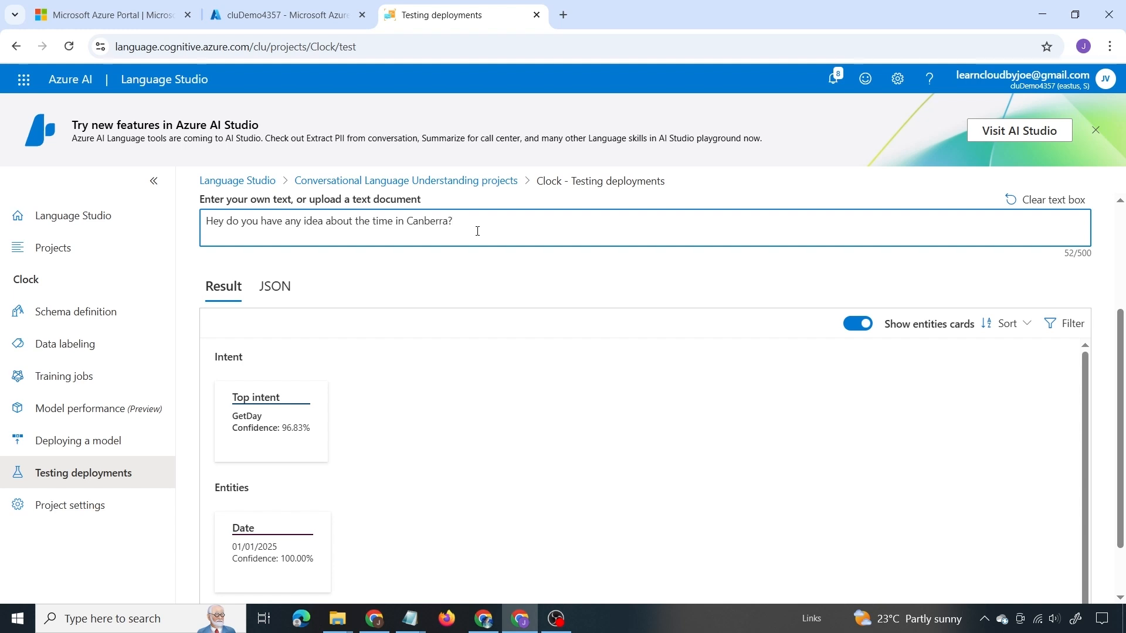
scroll(623, 362, up, 2)
click(244, 234)
scroll(240, 278, down, 2)
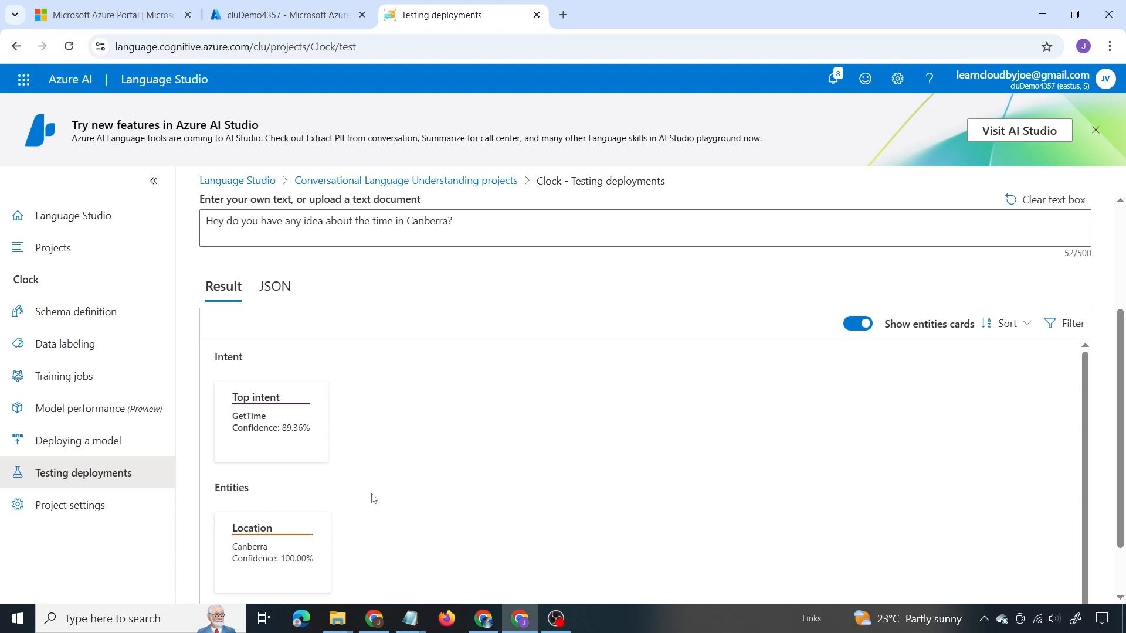
Step: Replace the test utterance with "Is there any way to know which day was 5th may 2024?", run the test and review the result
scroll(373, 498, up, 2)
drag(282, 293, 210, 296)
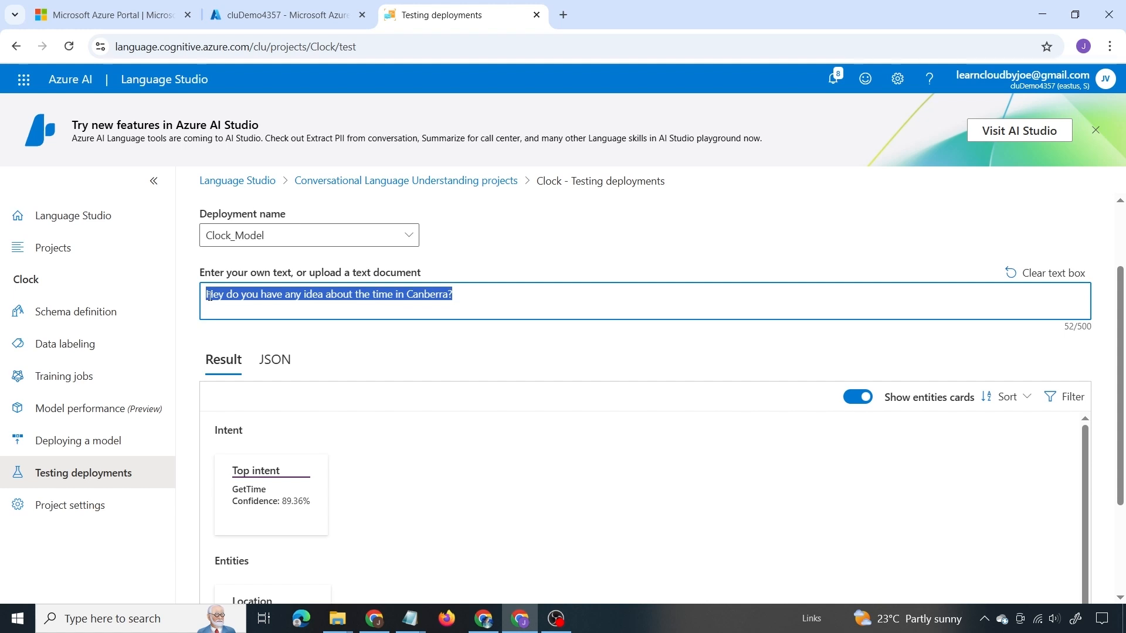
key(BackSpace)
text(Is there any way to know which day was)
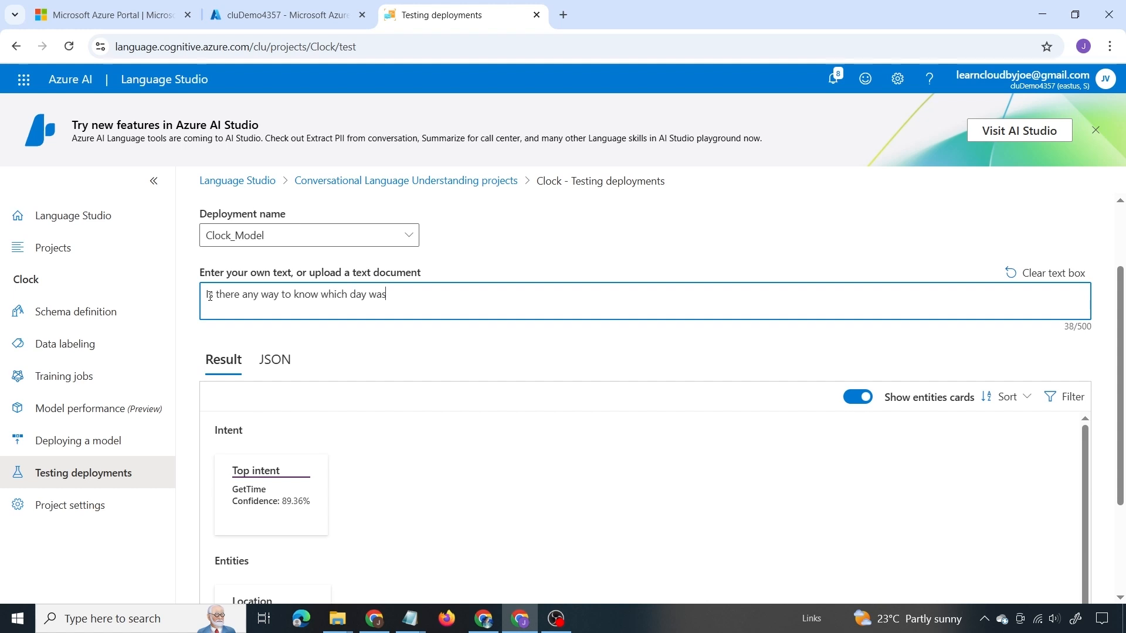
text( 5th may)
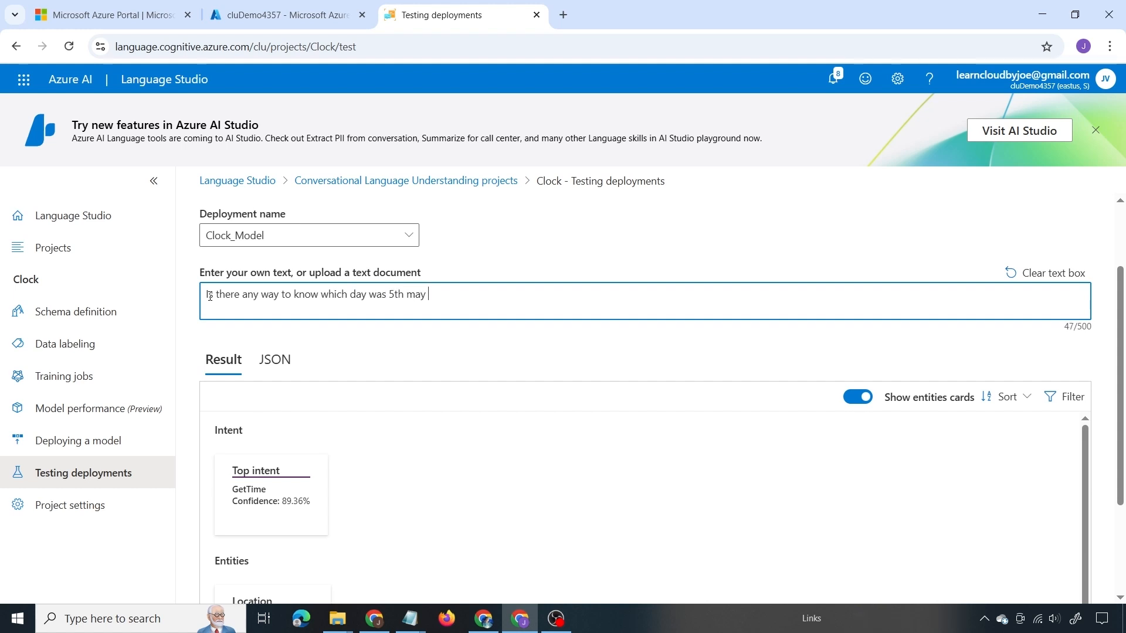
text( 2024?)
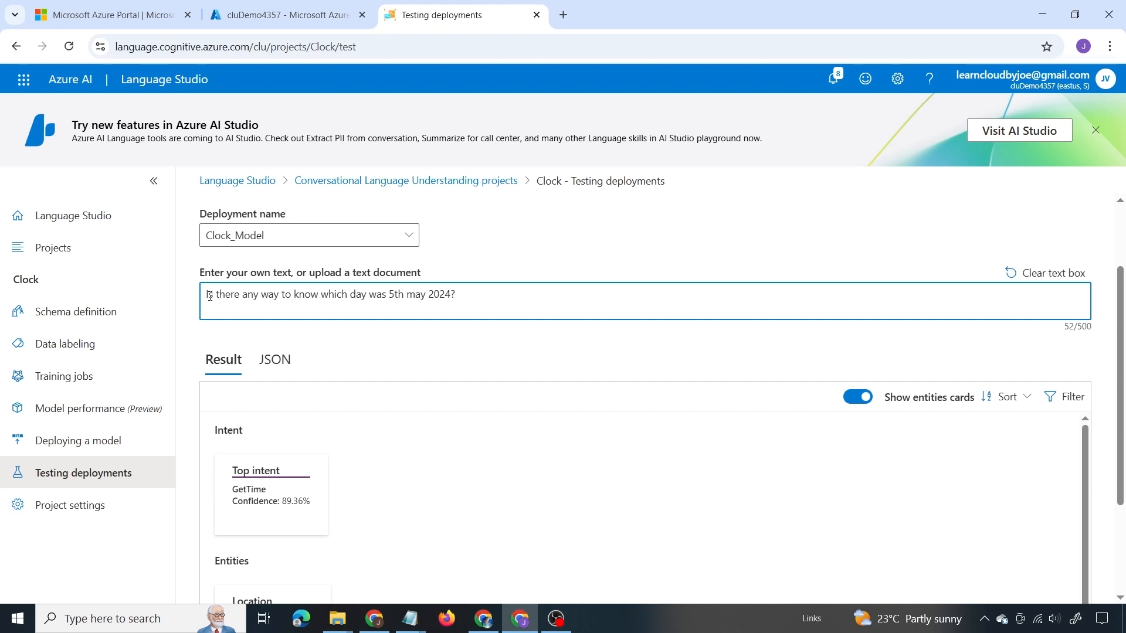
scroll(210, 296, up, 1)
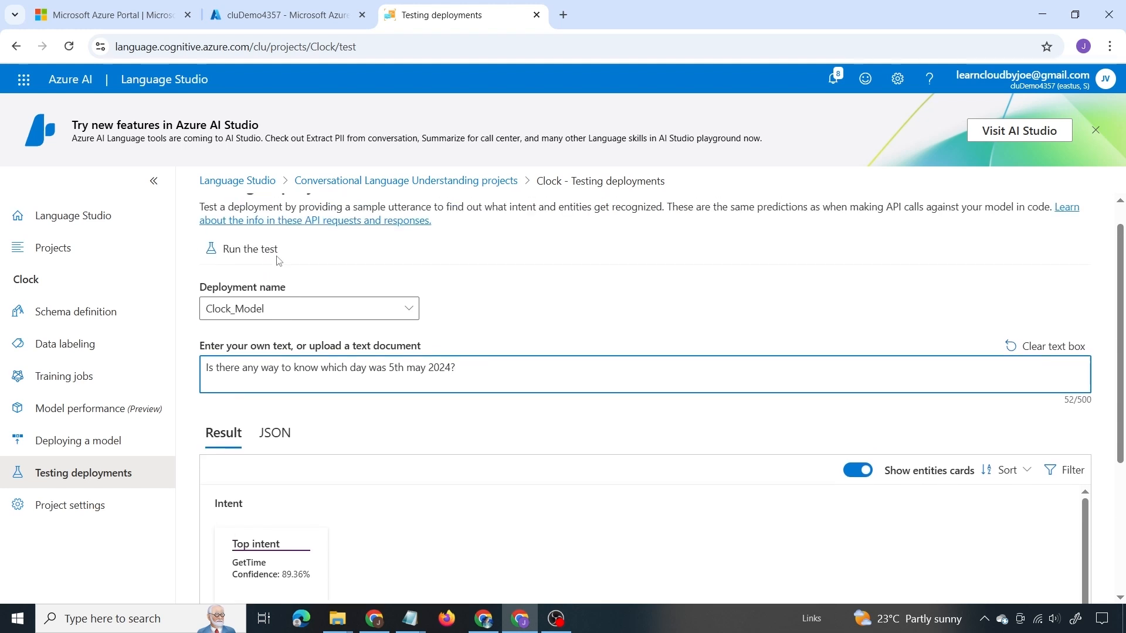
click(244, 256)
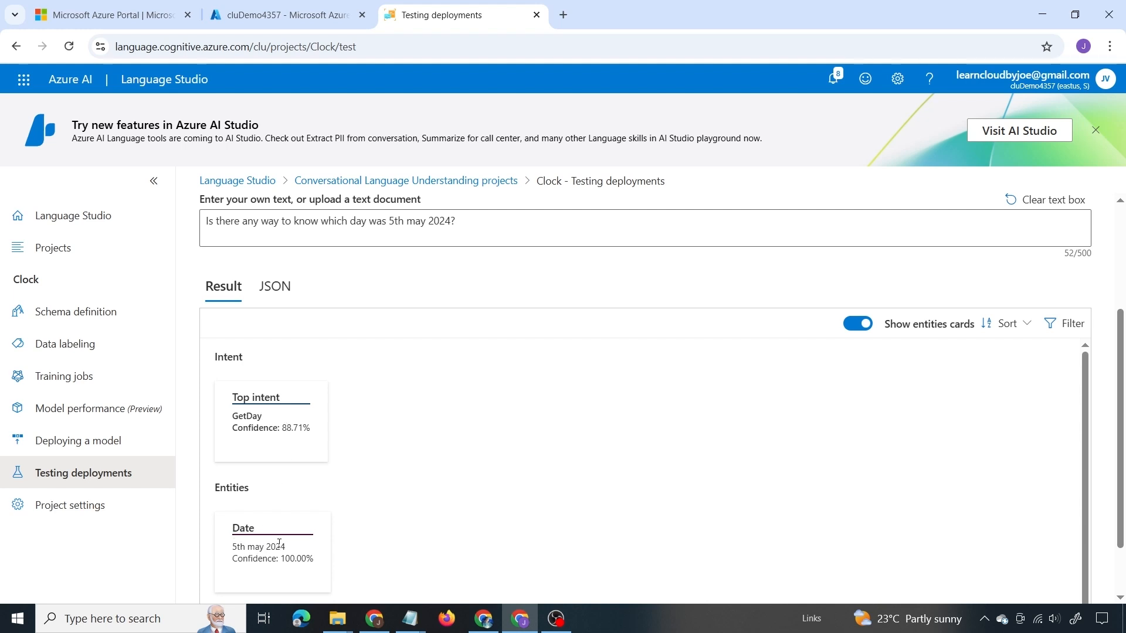
drag(287, 548, 320, 562)
scroll(387, 476, up, 2)
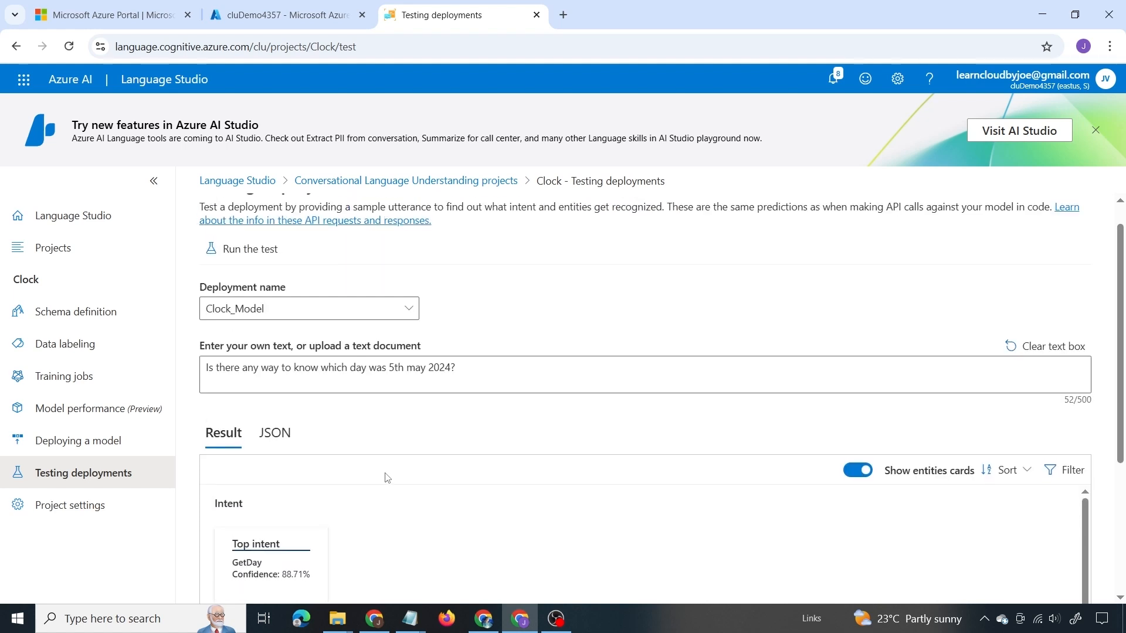
drag(463, 379, 269, 355)
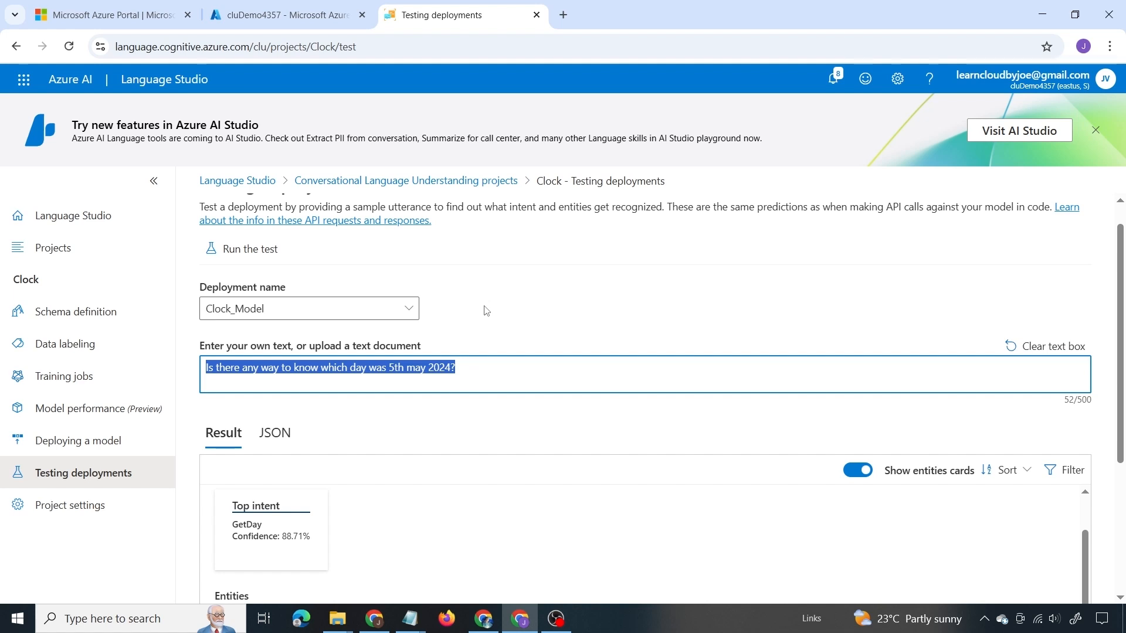
Step: Replace the test utterance with "Can you order a pizza for me?" and run the deployment test
key(BackSpace)
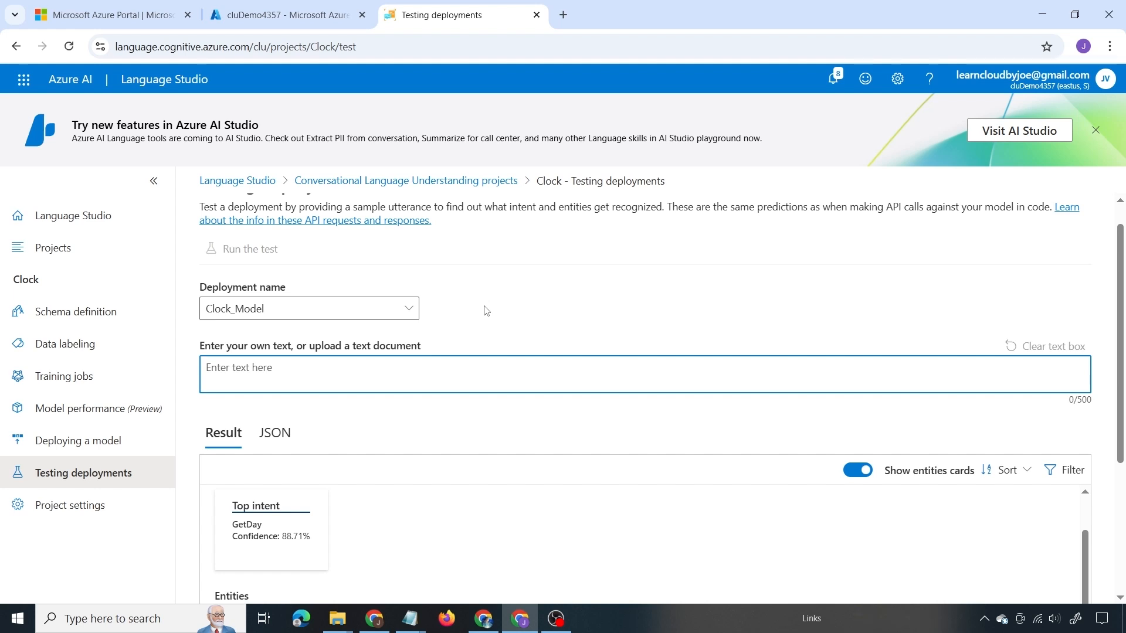
text(Can I)
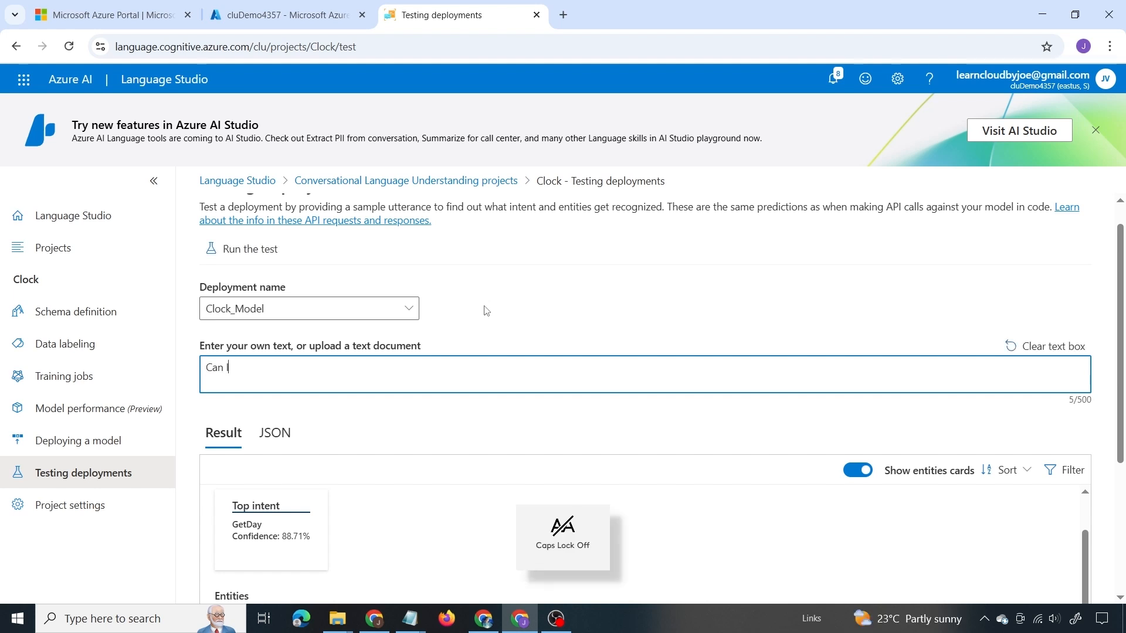
text( order a pizz)
key(BackSpace)
key(BackSpace)
key(BackSpace)
key(BackSpace)
key(BackSpace)
key(BackSpace)
key(BackSpace)
key(BackSpace)
key(BackSpace)
key(BackSpace)
key(BackSpace)
key(BackSpace)
key(BackSpace)
key(BackSpace)
text(y)
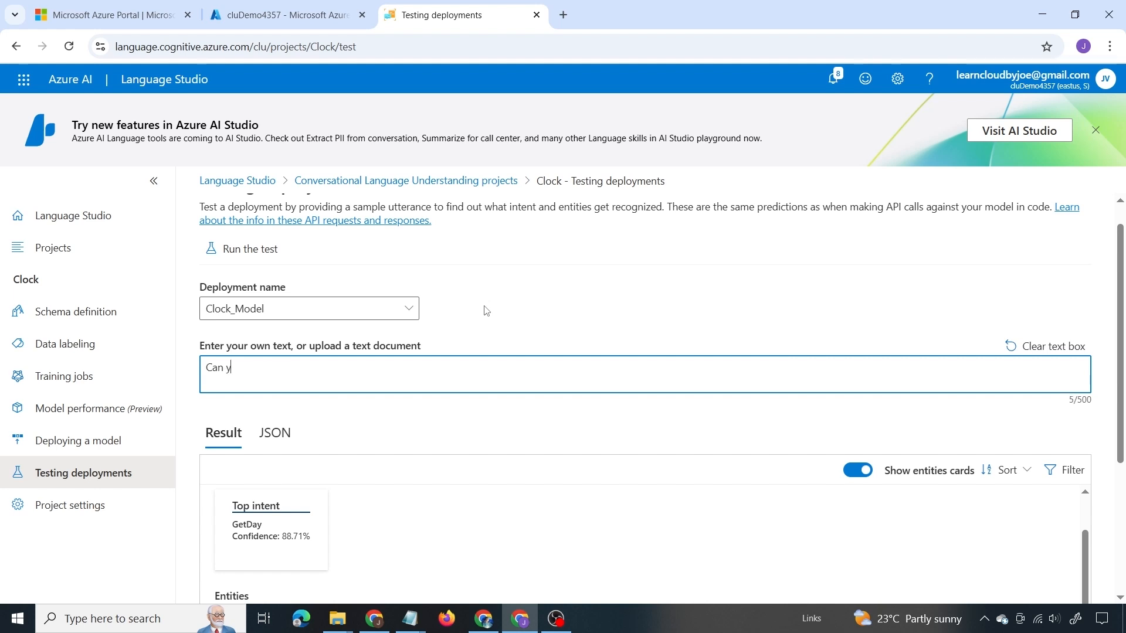
text(ou order a pizza for me?)
click(242, 258)
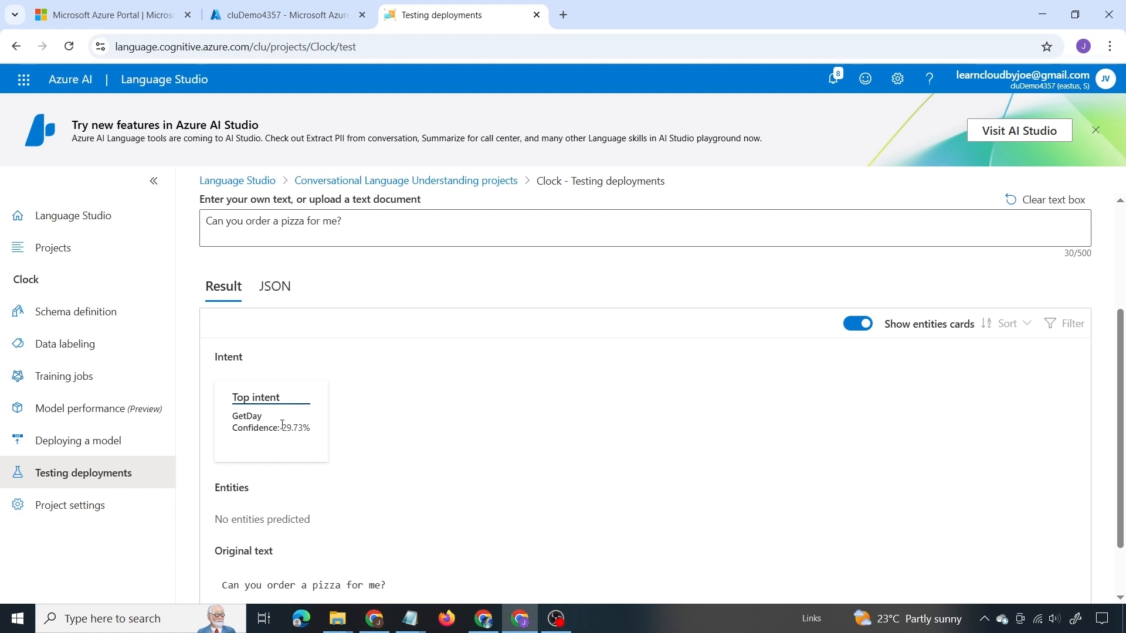
Step: Examine the pizza utterance's top intent and confidence, and compare the scores of all intents in the JSON response
drag(282, 424, 303, 423)
click(310, 446)
scroll(278, 451, up, 1)
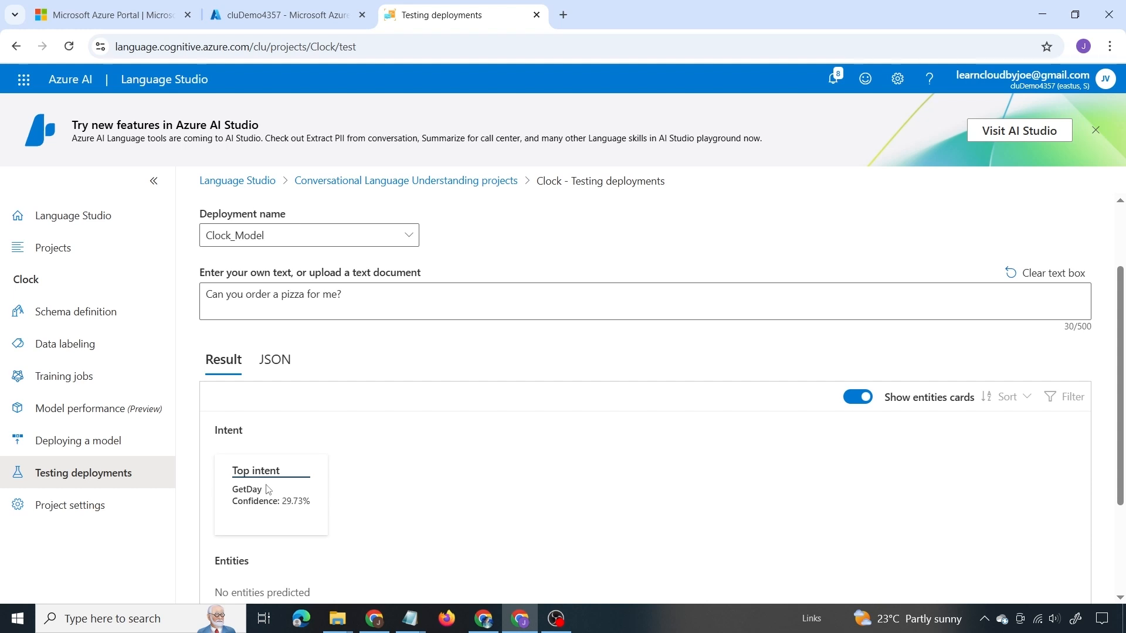
drag(282, 505, 298, 521)
click(299, 523)
click(282, 368)
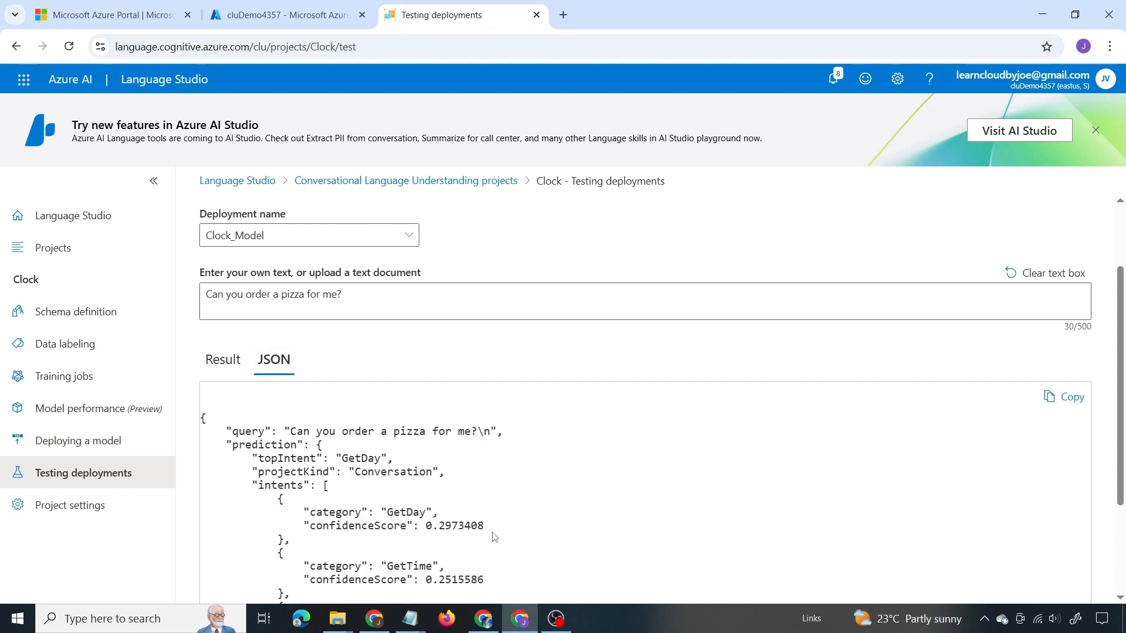
scroll(357, 357, down, 2)
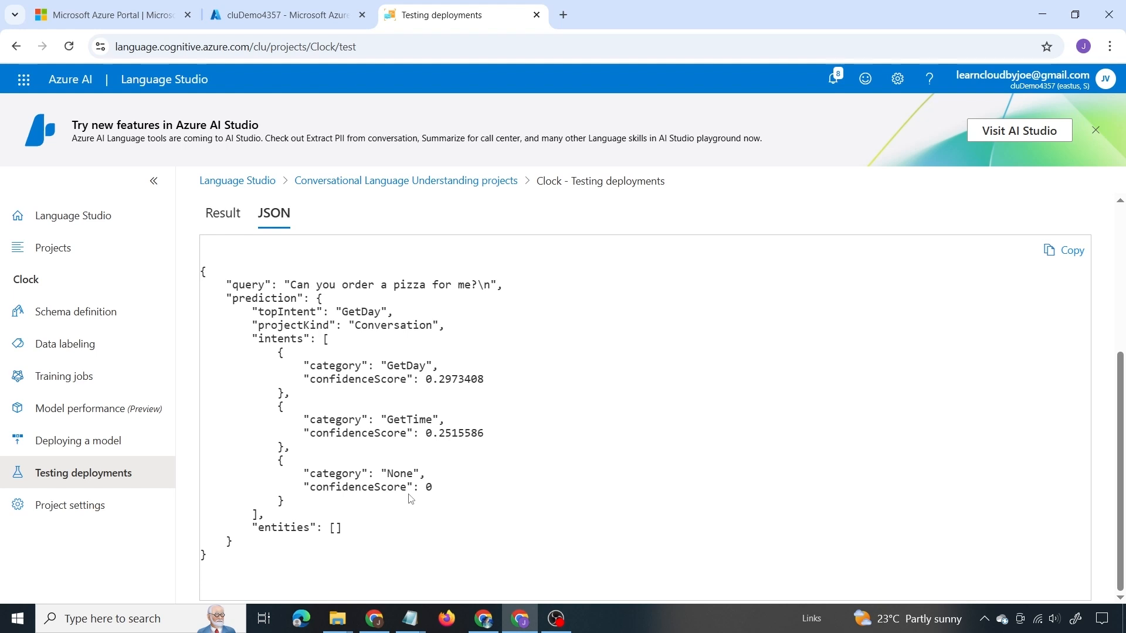
scroll(411, 499, up, 3)
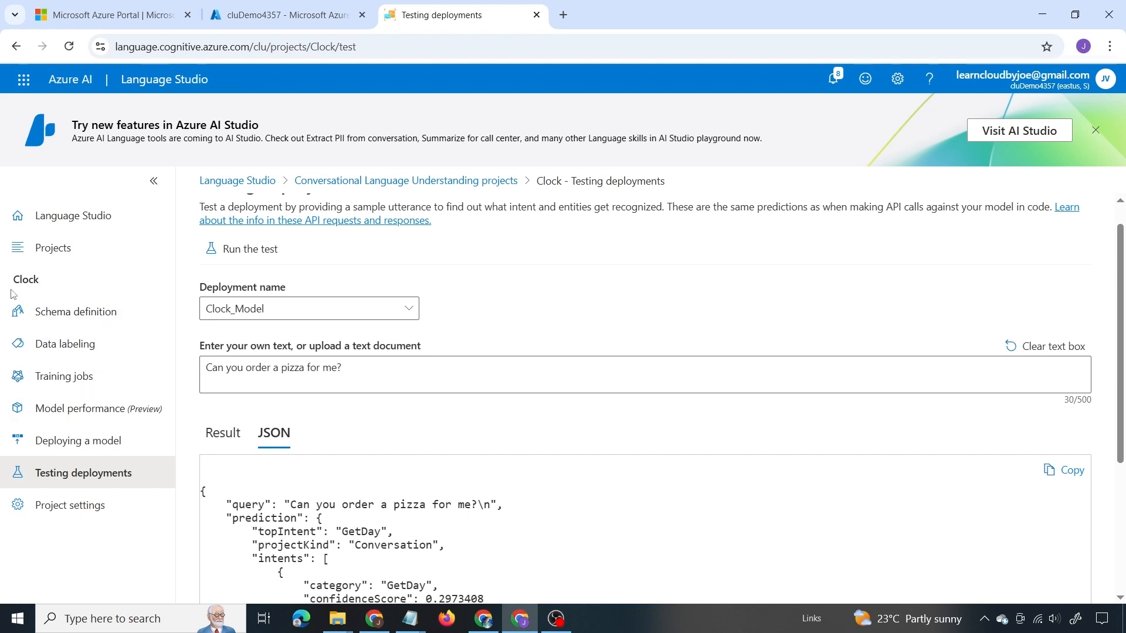
Step: Review the Clock project's intents in the schema definition and return to the deployment testing page
click(44, 326)
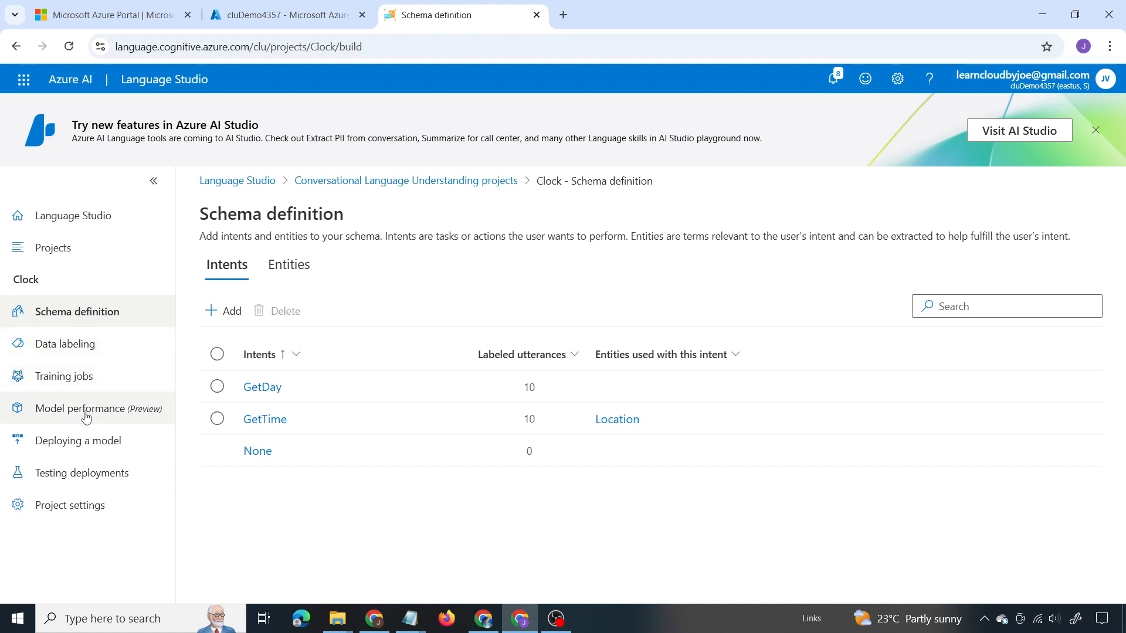
click(83, 473)
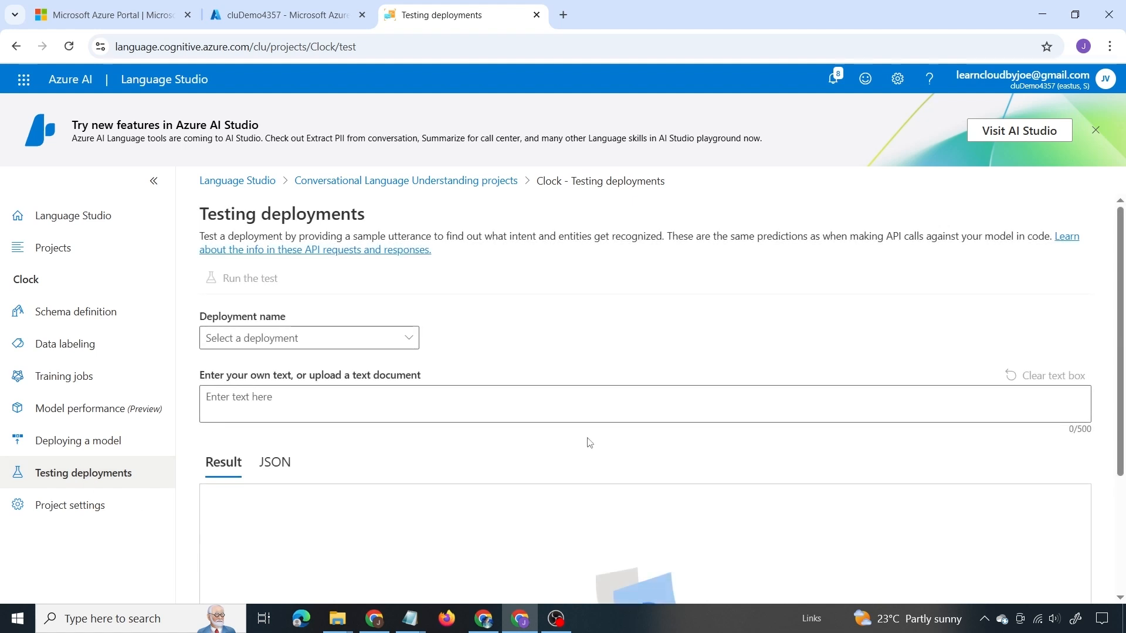
scroll(448, 392, down, 3)
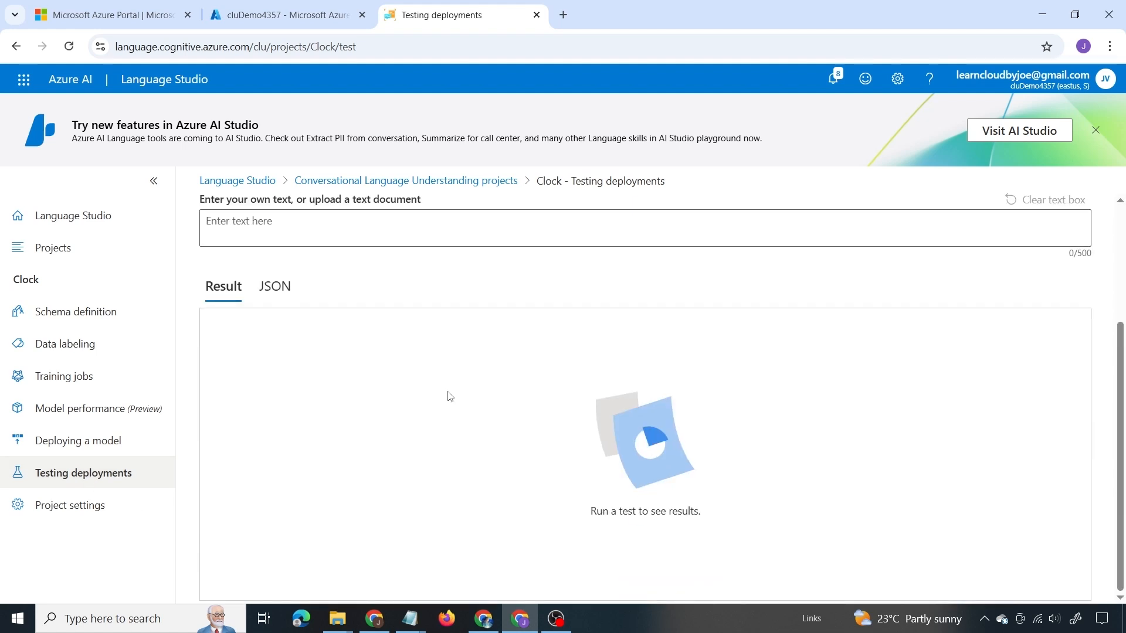
scroll(450, 397, up, 2)
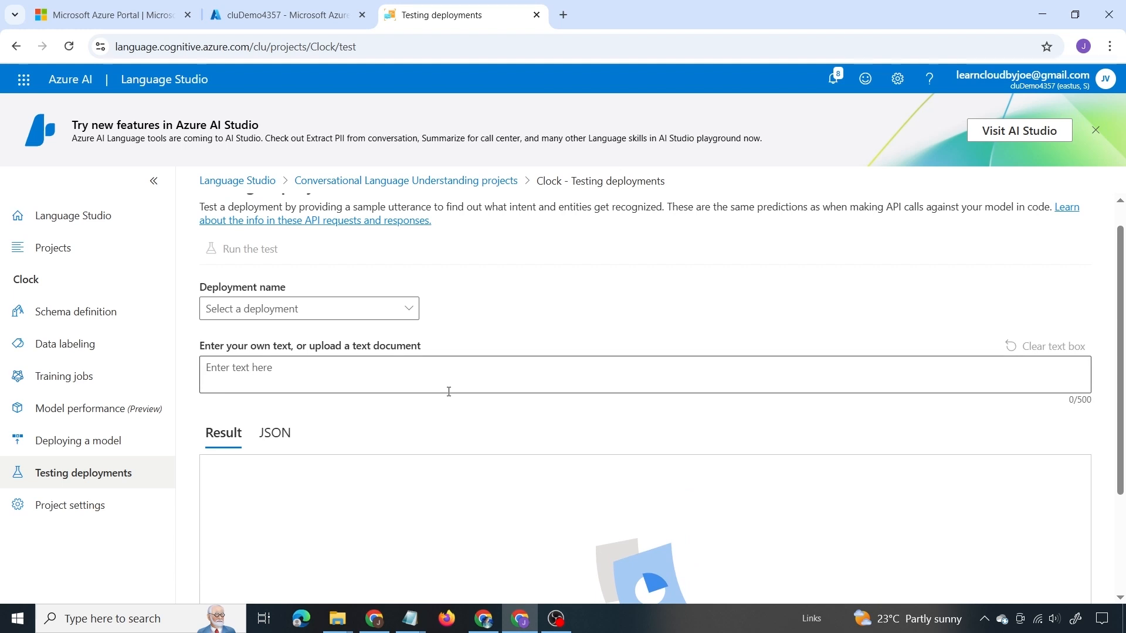
scroll(591, 293, up, 1)
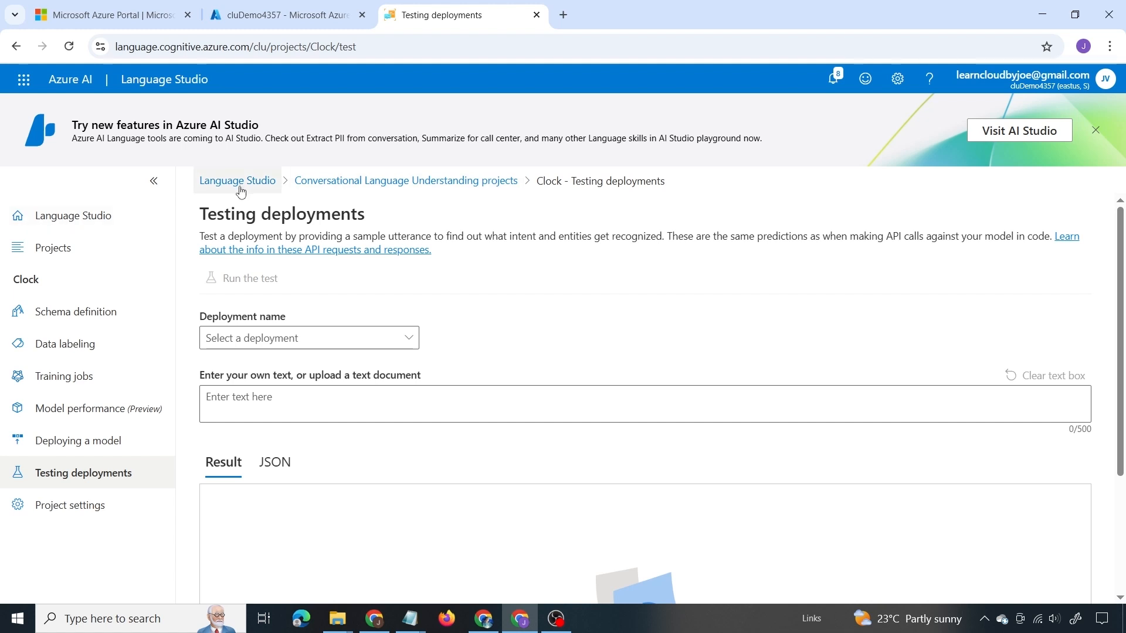
Step: Switch to the cluDemo4357 Language resource overview in the Azure portal
click(269, 8)
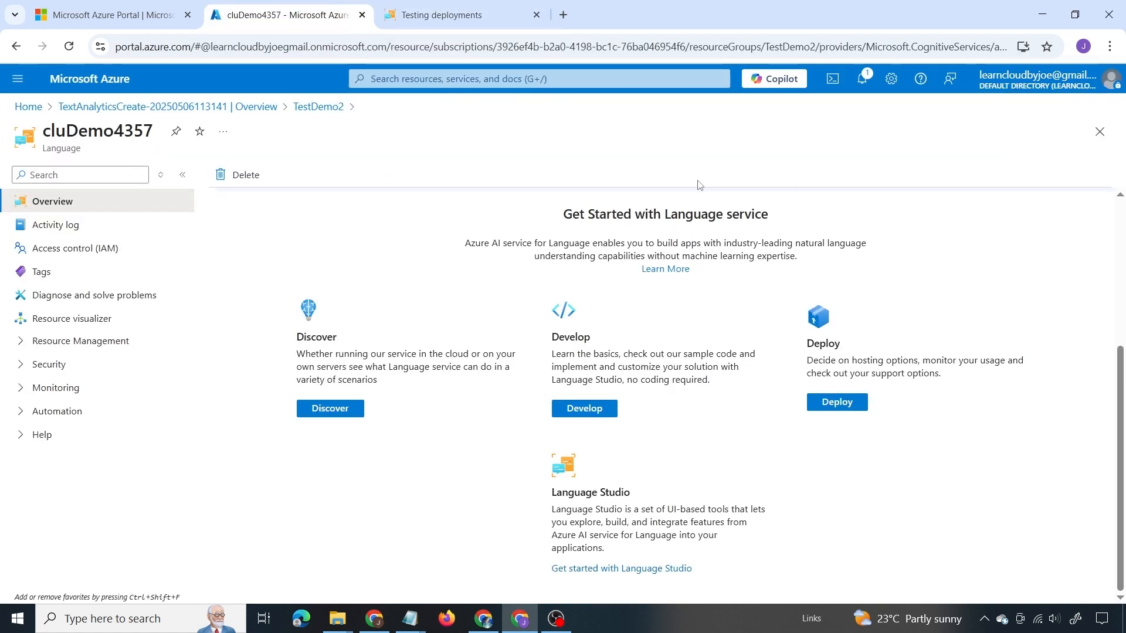